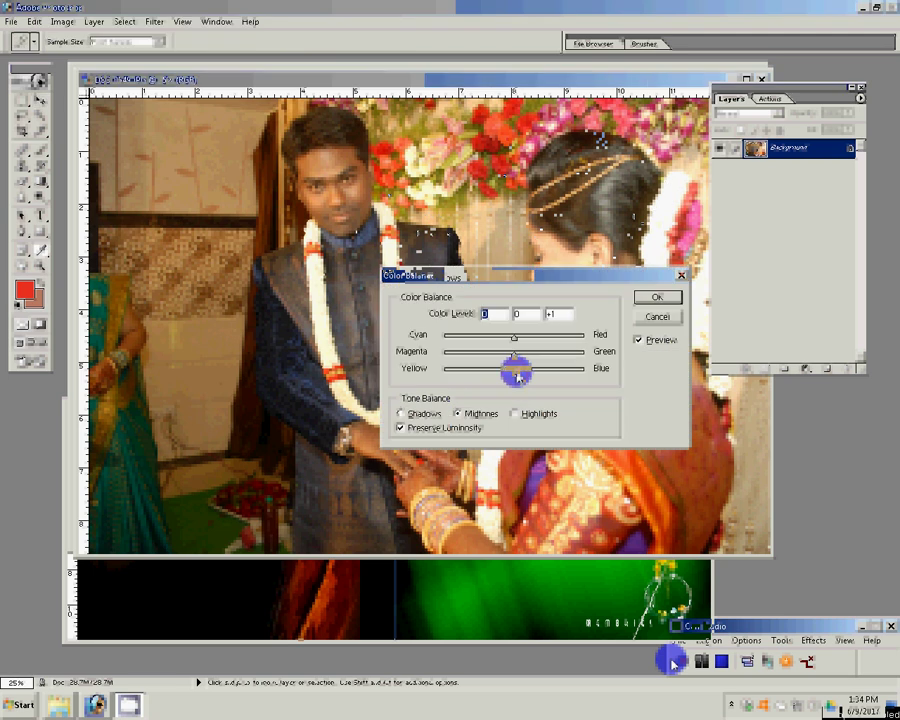
# Step: Shift the photo's Color Balance slightly toward blue and select the Background layer
pyautogui.moveTo(517, 376); pyautogui.dragTo(523, 372)
pyautogui.click(652, 319)
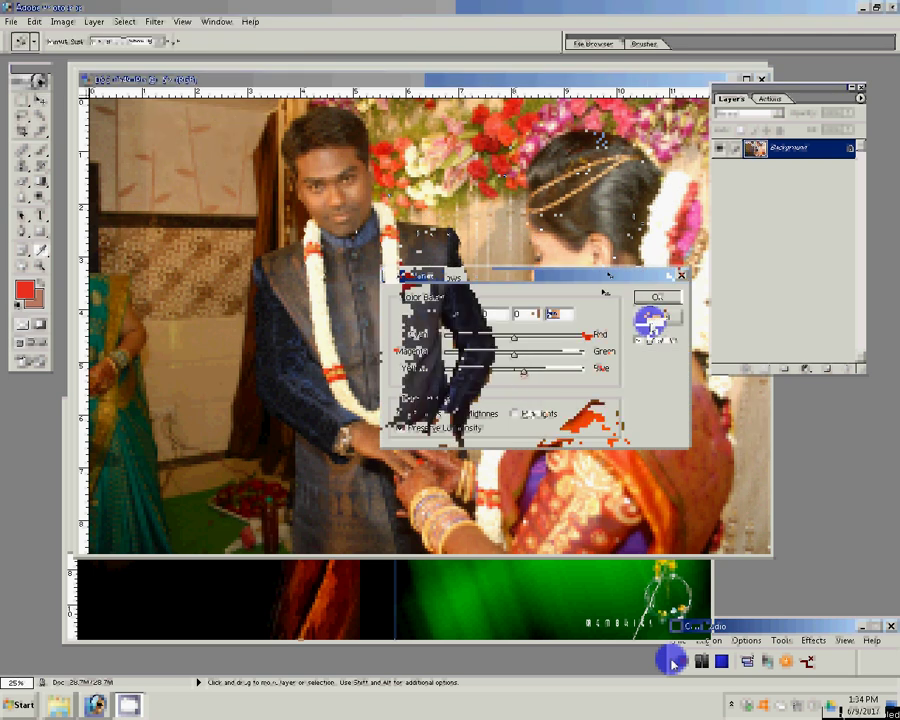
pyautogui.click(788, 172)
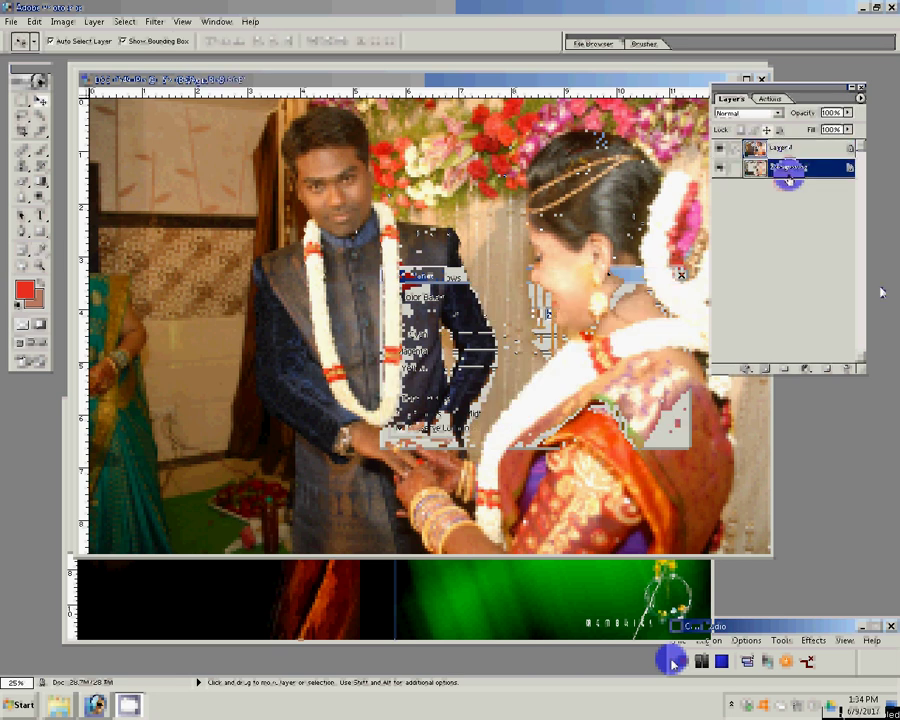
# Step: Apply the Magic Pro smoothing filter with Graininess 102
pyautogui.click(154, 21)
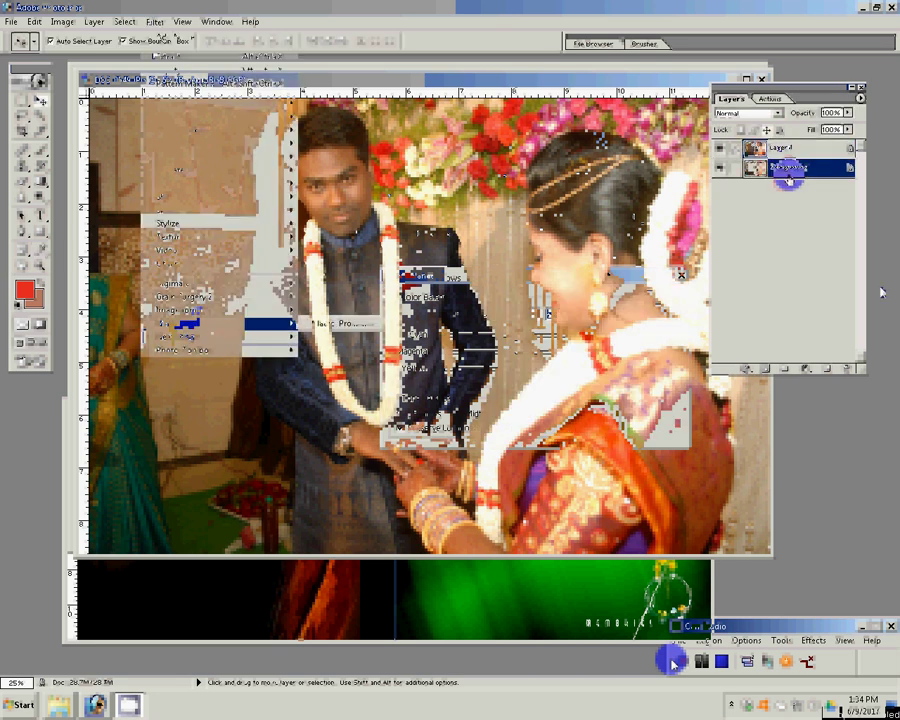
pyautogui.click(340, 323)
pyautogui.moveTo(432, 326); pyautogui.dragTo(488, 326)
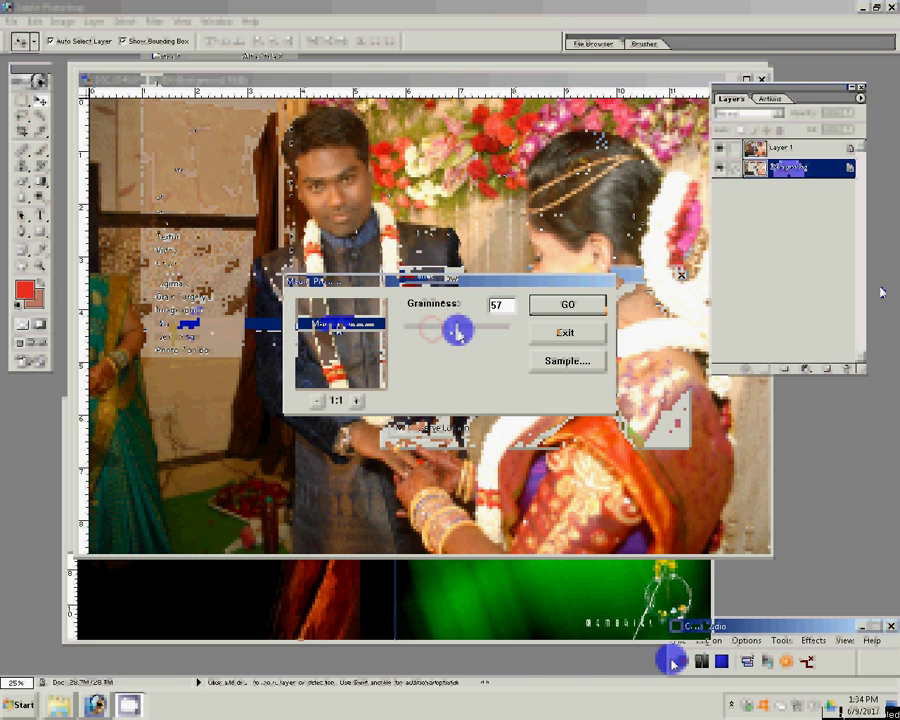
pyautogui.click(588, 306)
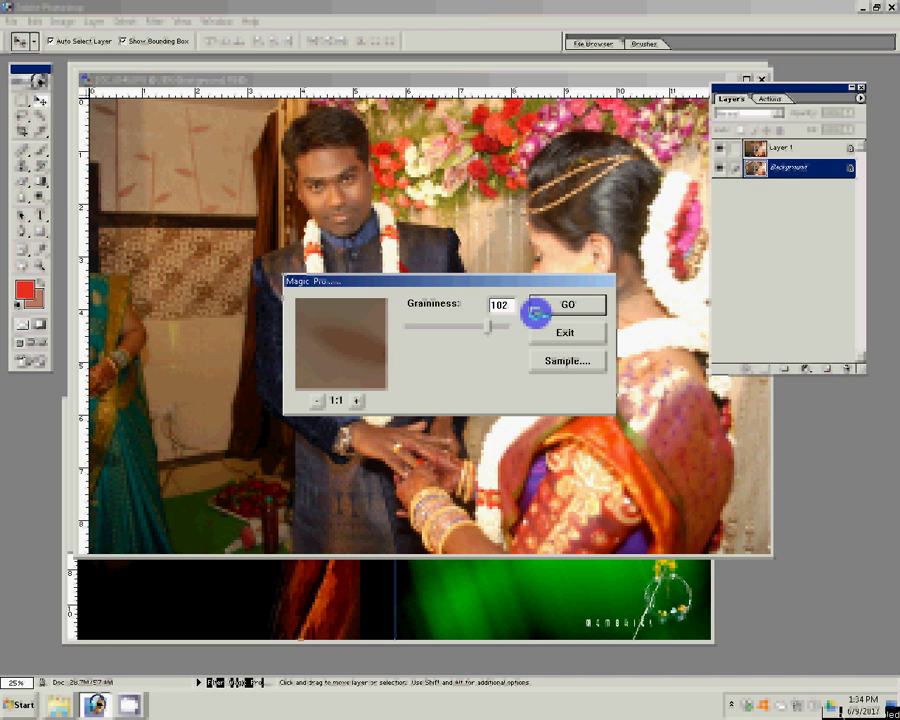
pyautogui.click(536, 313)
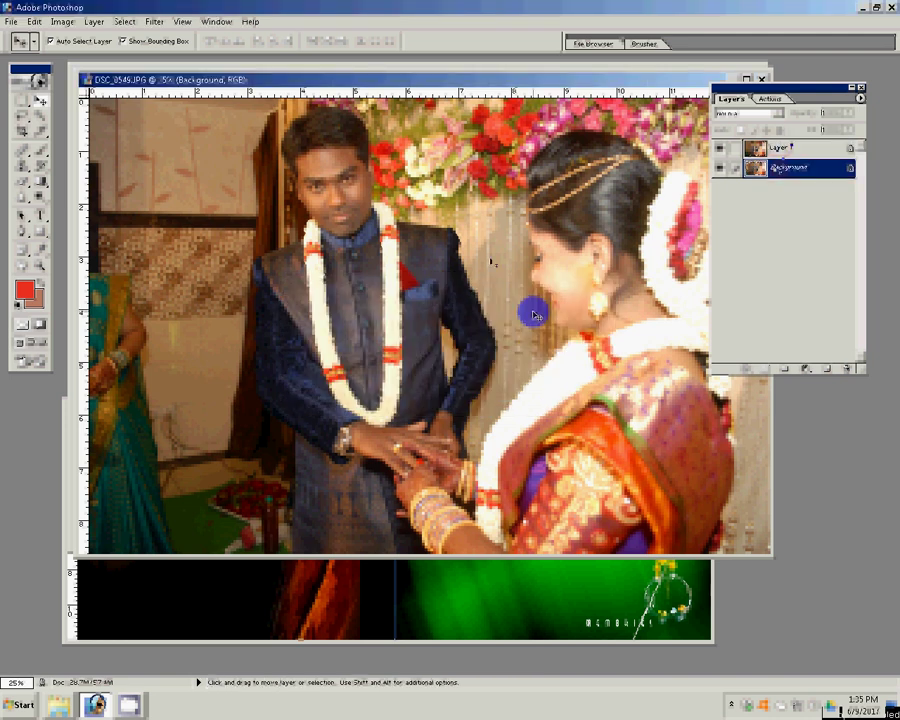
# Step: Set the couple photo's document width to 8 inches in Image Size
pyautogui.hotkey('ctrl', 'alt', 'i')
pyautogui.press('Tab')
pyautogui.press('Tab')
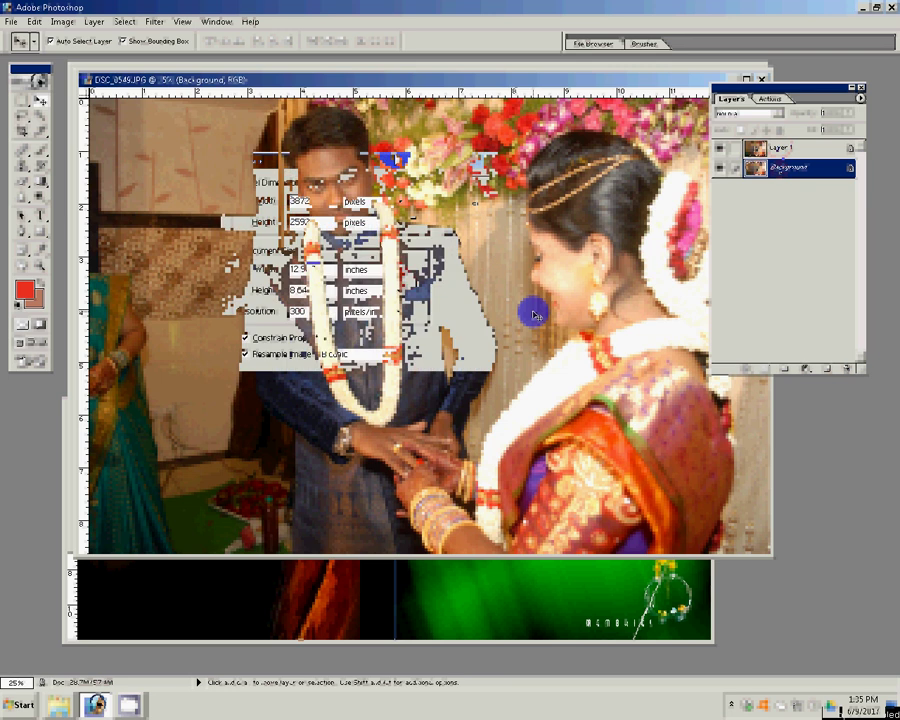
pyautogui.write('8')
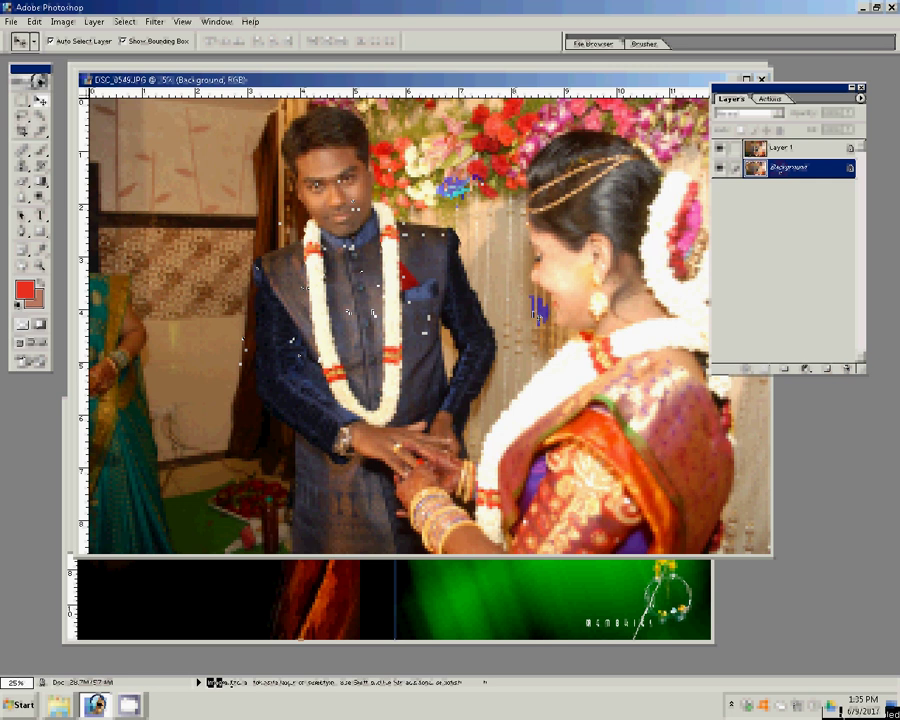
pyautogui.hotkey('ctrl', '-')
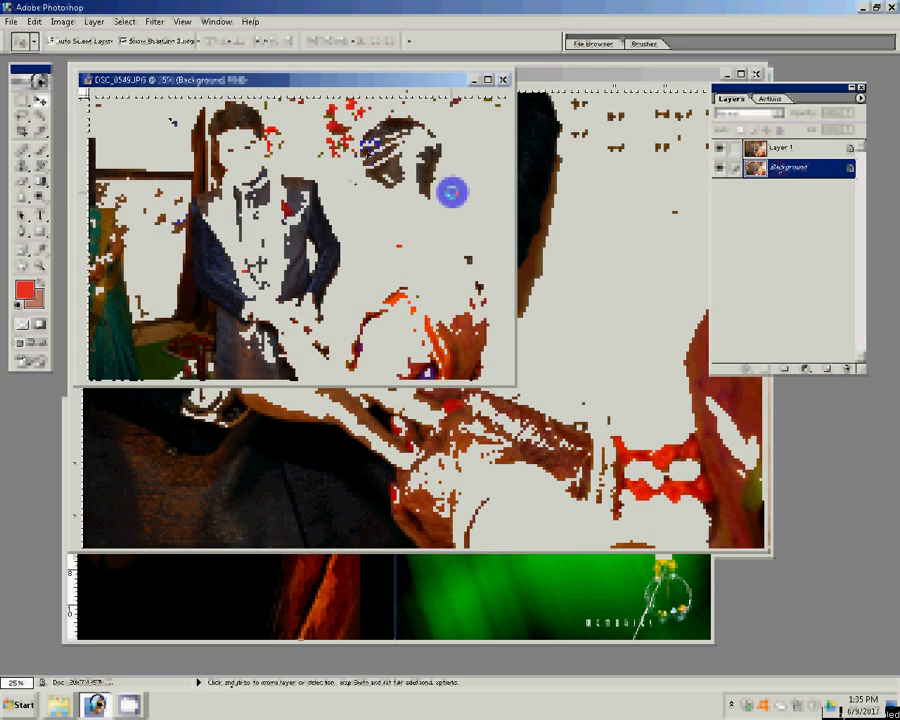
pyautogui.hotkey('ctrl', '0')
# Step: Zoom in to 200% and erase the groom's nose on Layer 1, undoing the stray stroke
pyautogui.press('z')
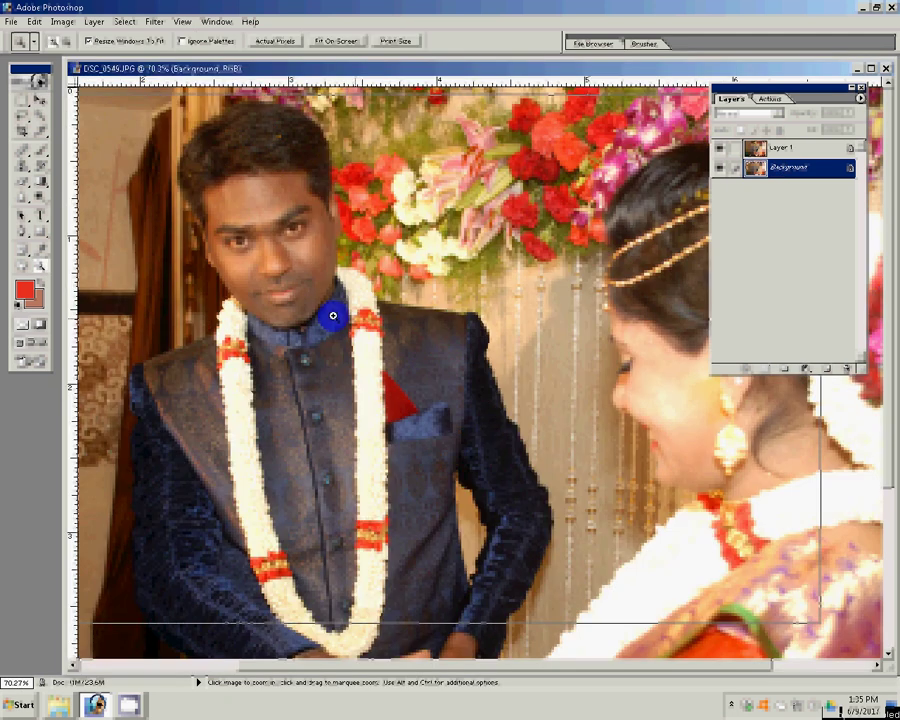
pyautogui.doubleClick(333, 316)
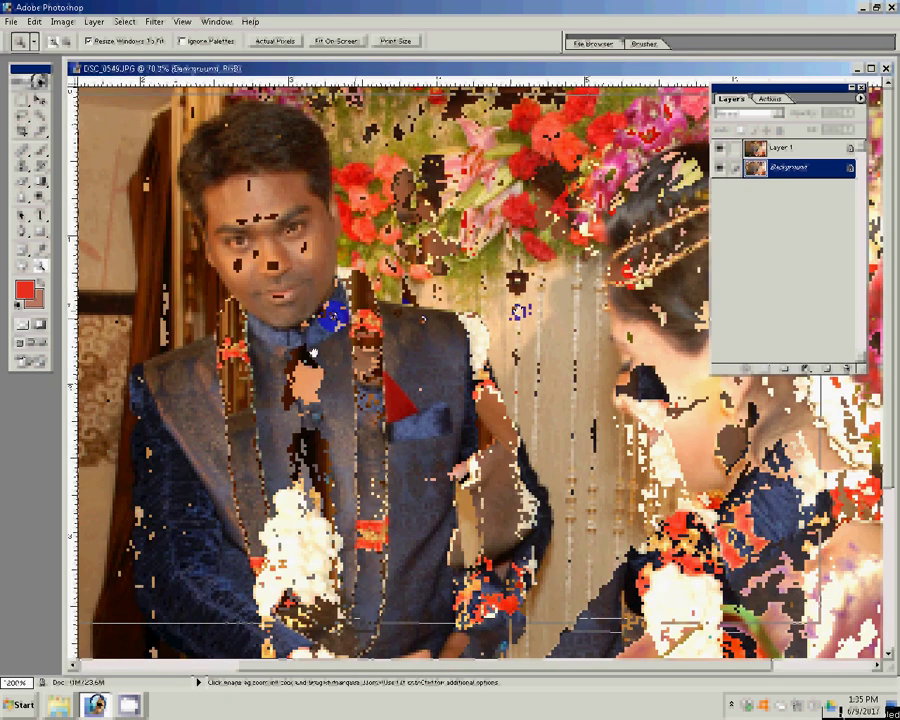
pyautogui.click(772, 150)
pyautogui.click(21, 181)
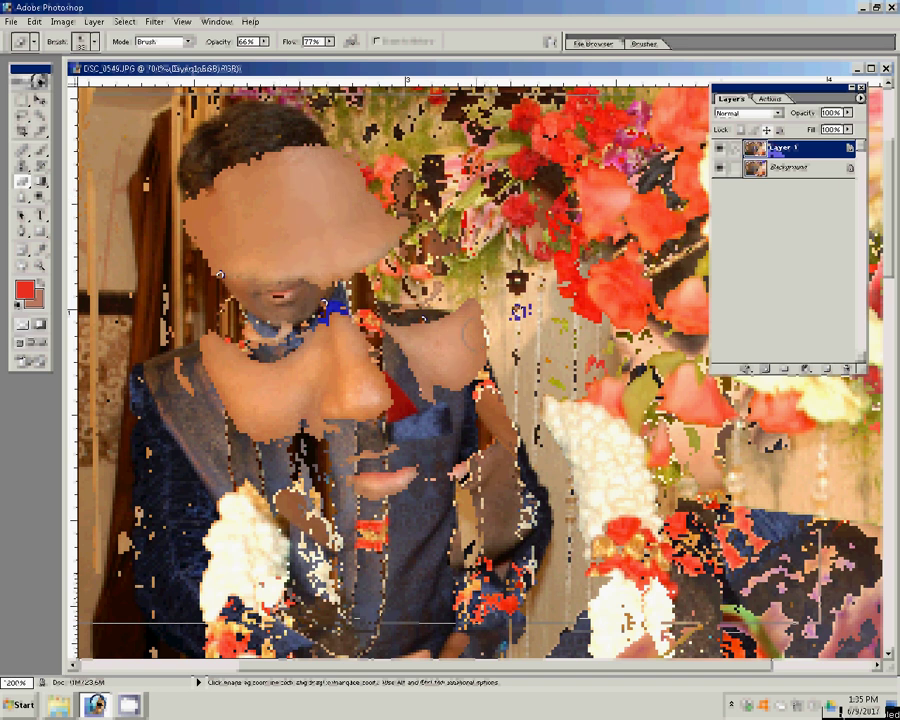
pyautogui.moveTo(348, 384); pyautogui.dragTo(354, 397)
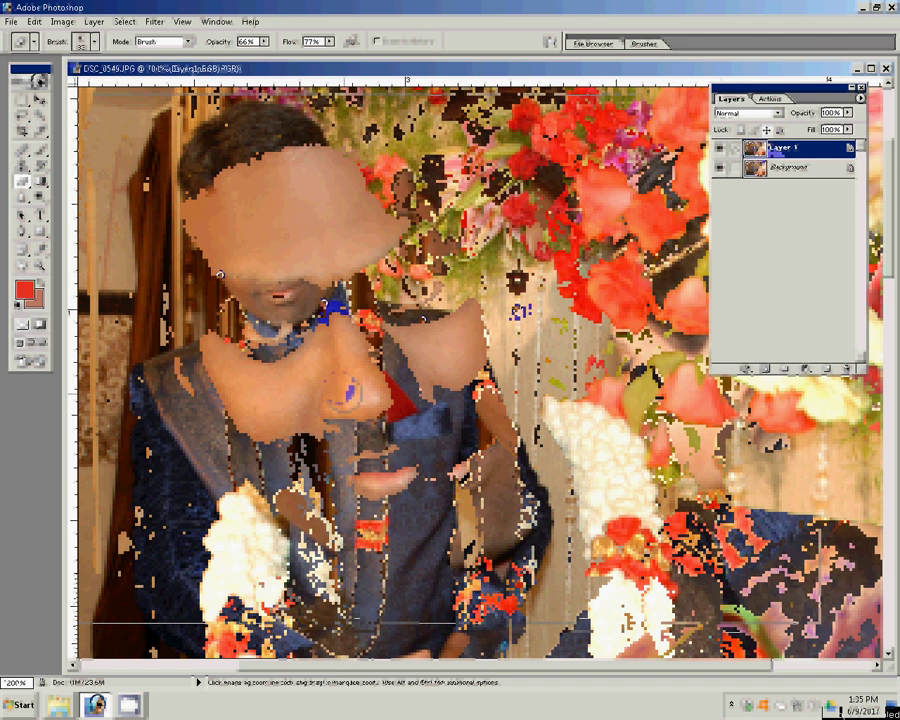
pyautogui.hotkey('ctrl', 'z')
# Step: Erase a spot on the bride's shoulder, then flatten the image into one layer
pyautogui.keyDown('ctrl'); pyautogui.click(220, 274); pyautogui.keyUp('ctrl')
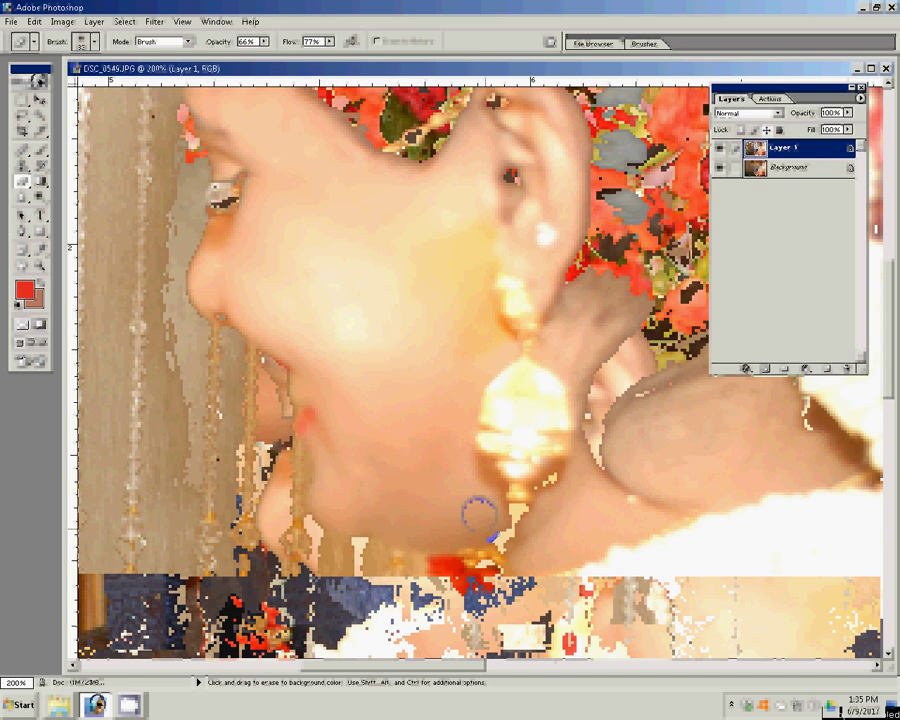
pyautogui.click(624, 430)
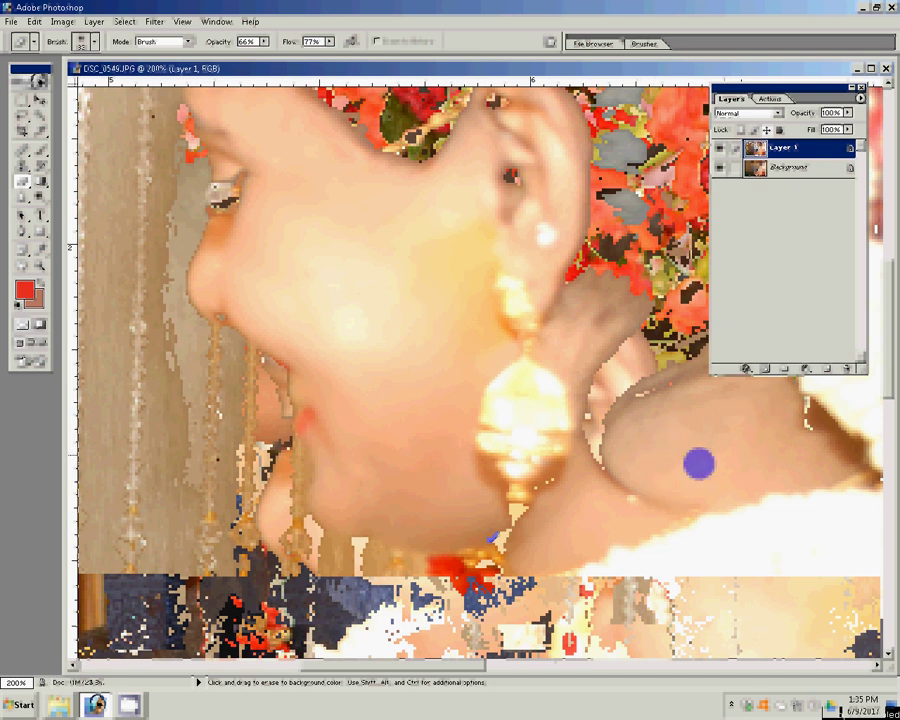
pyautogui.click(95, 21)
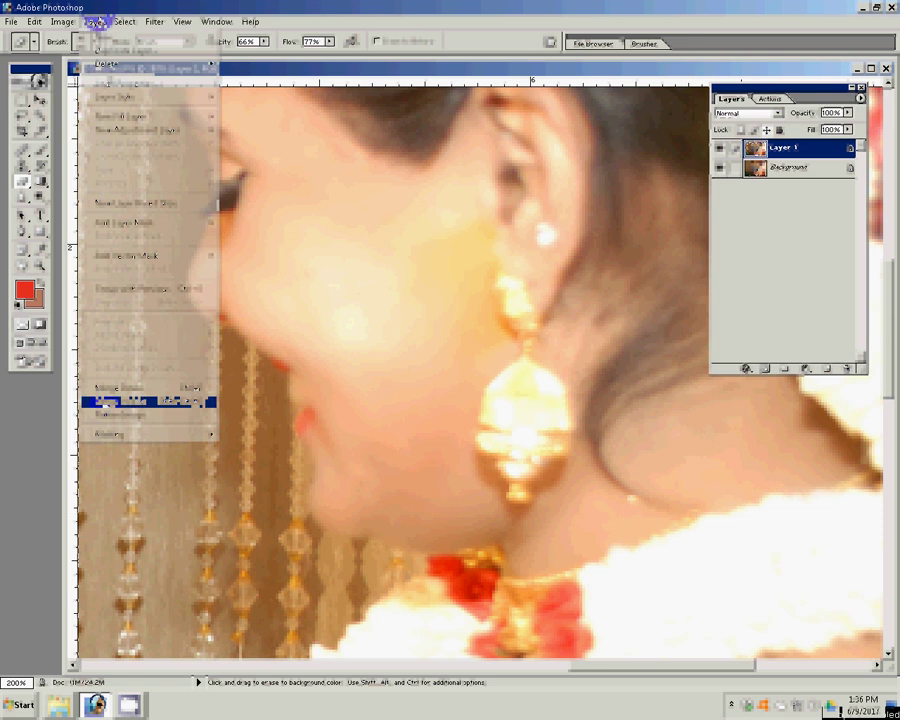
# Step: Toggle between Fit on Screen and Actual Pixels, then zoom in on the couple
pyautogui.click(37, 268)
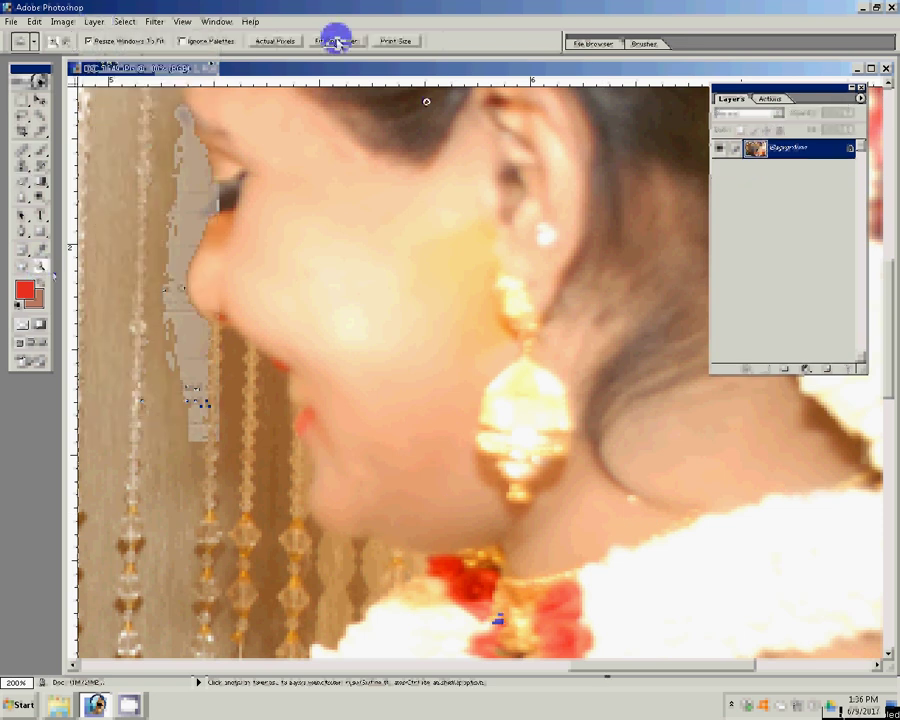
pyautogui.click(337, 42)
pyautogui.click(279, 42)
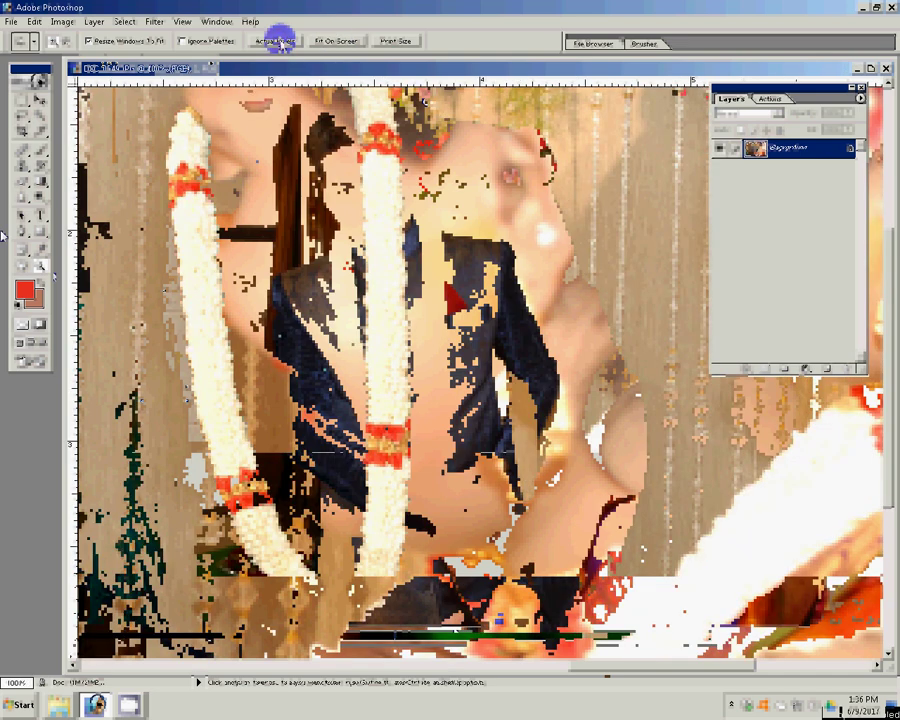
pyautogui.click(337, 42)
pyautogui.click(585, 288)
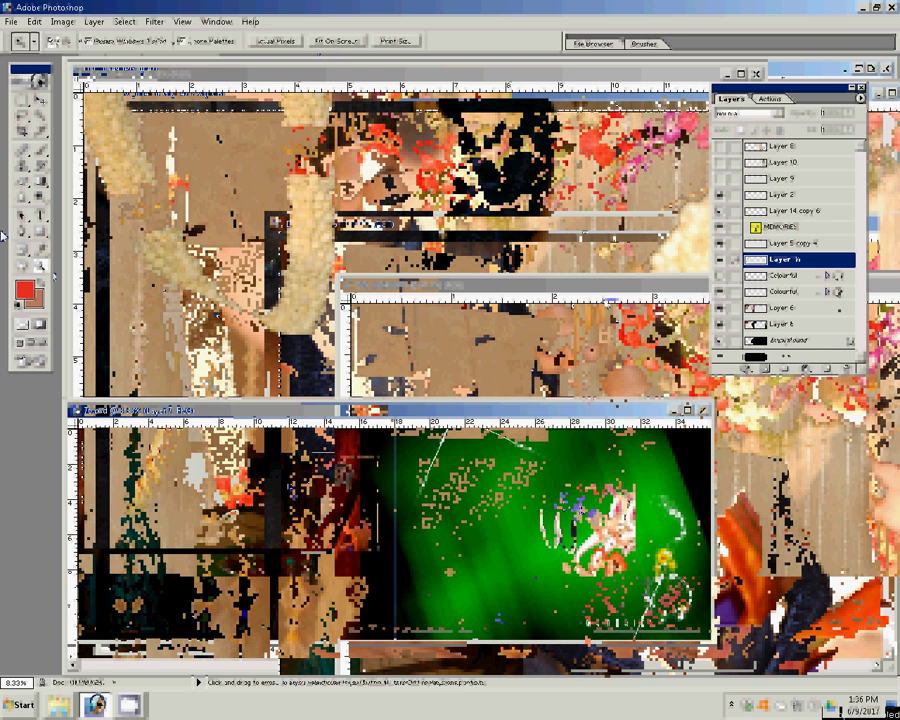
# Step: Zoom the album spread in on the placed couple photo on Layer 11
pyautogui.press('v')
pyautogui.press('z')
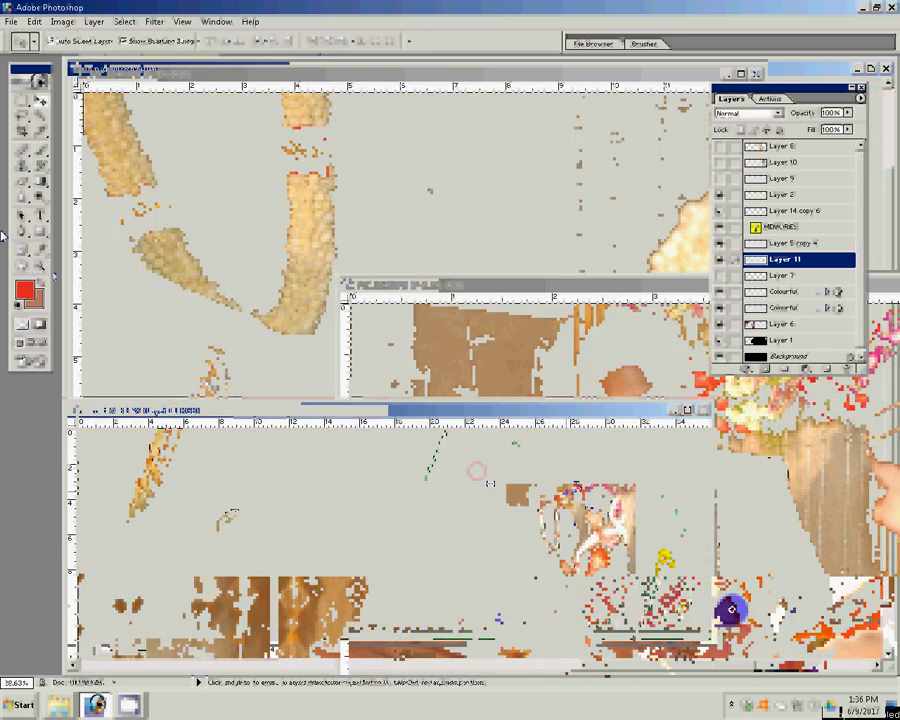
pyautogui.moveTo(420, 440); pyautogui.dragTo(700, 630)
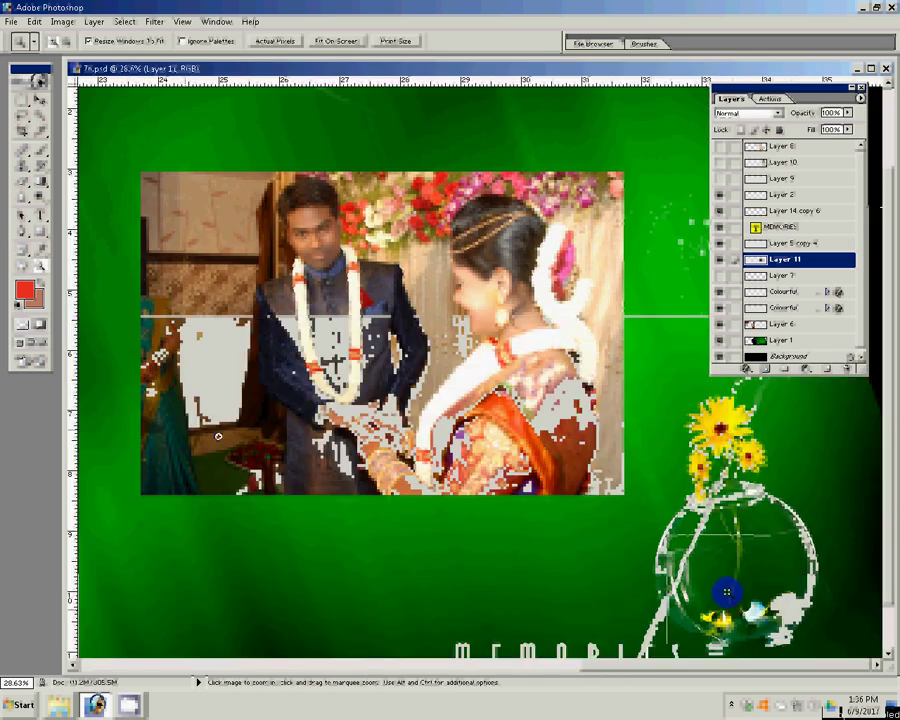
# Step: Soften the photo's edges with a 300–500 px eraser at 100% opacity, then zoom out
pyautogui.press('b')
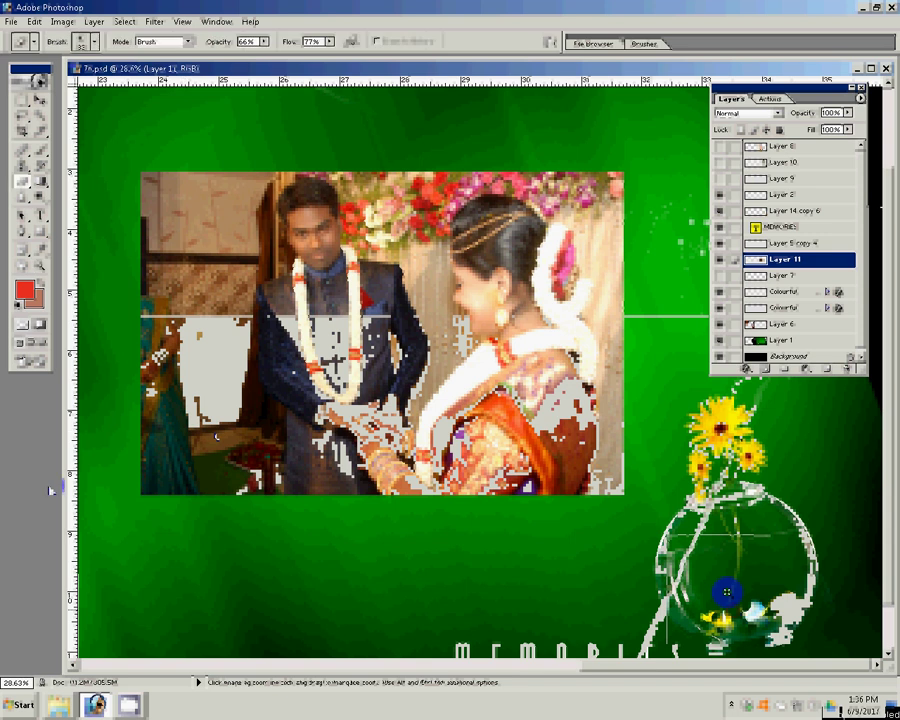
pyautogui.press(']')
pyautogui.press(']')
pyautogui.press(']')
pyautogui.press(']')
pyautogui.press(']')
pyautogui.moveTo(265, 41); pyautogui.dragTo(333, 61)
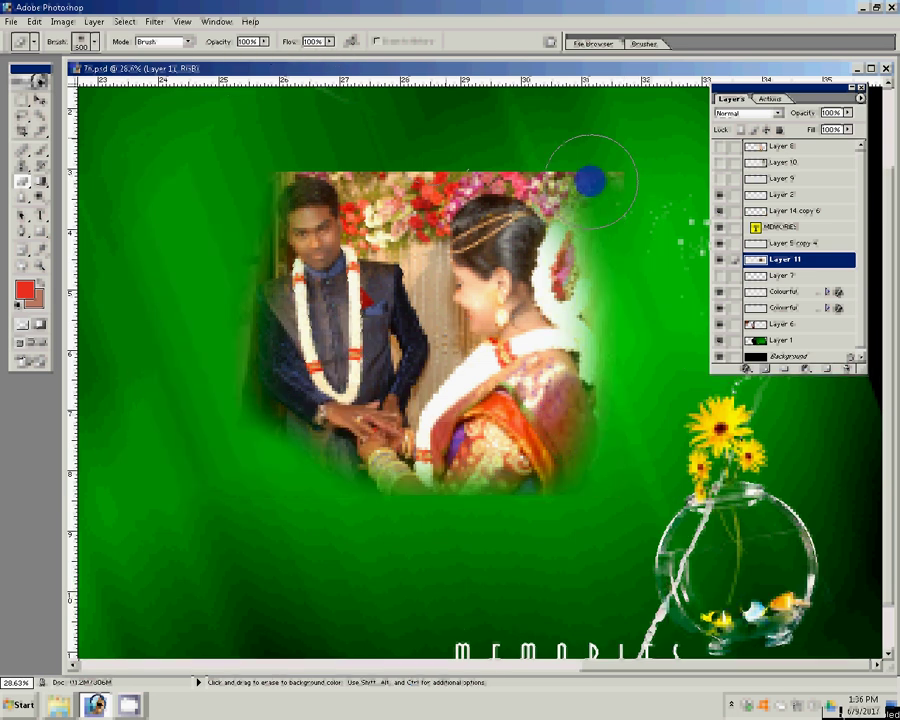
pyautogui.press('[')
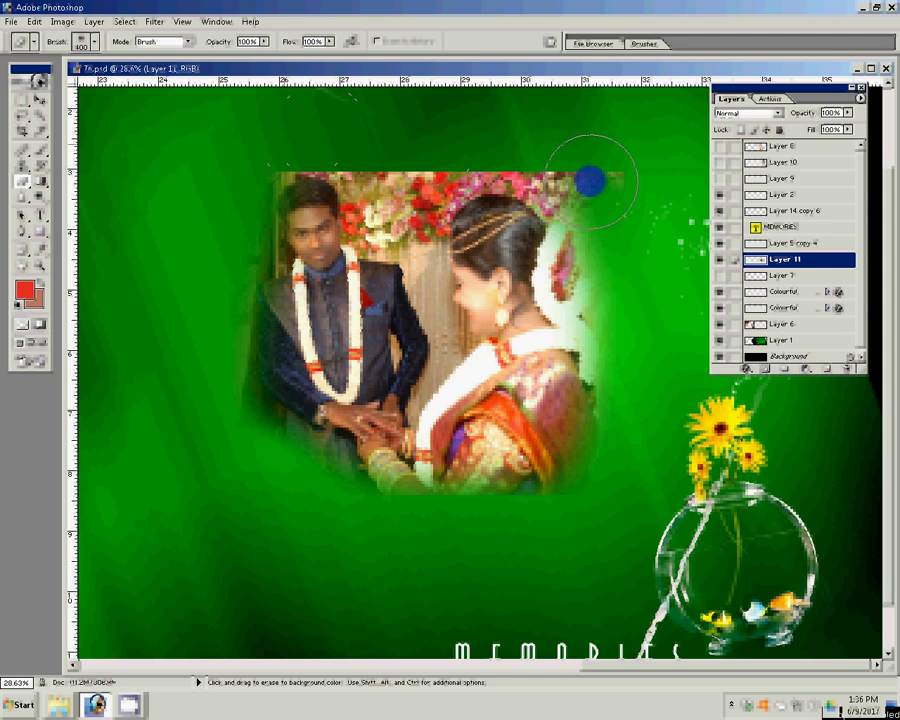
pyautogui.press('[')
pyautogui.press('z')
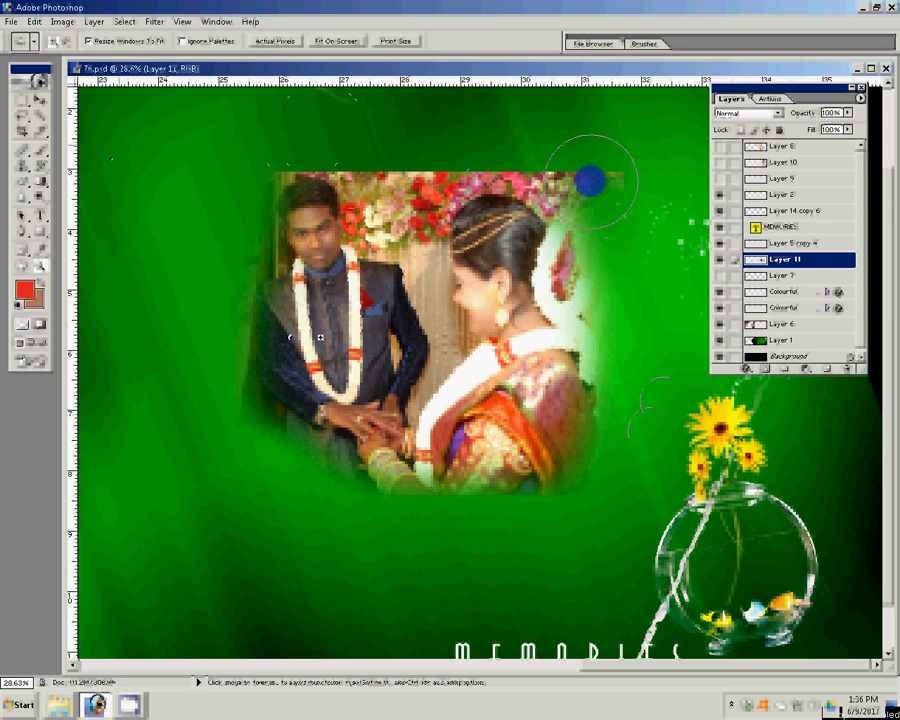
pyautogui.keyDown('alt'); pyautogui.click(242, 341); pyautogui.keyUp('alt')
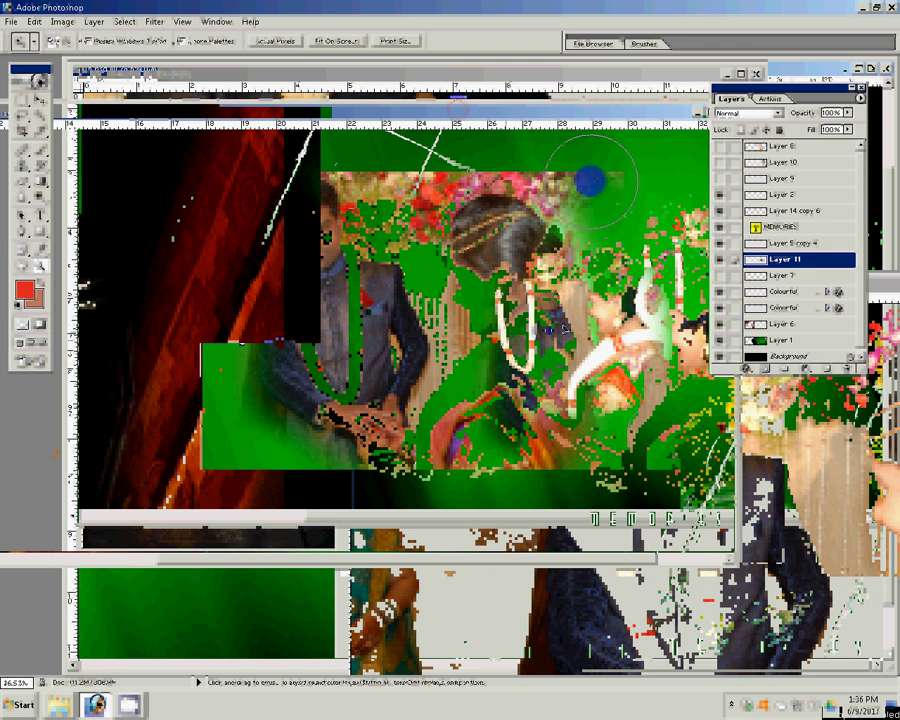
# Step: Commit the couple photo's 130.4% scale-up, then select Layer 1 and the MEMORIES layer
pyautogui.press('v')
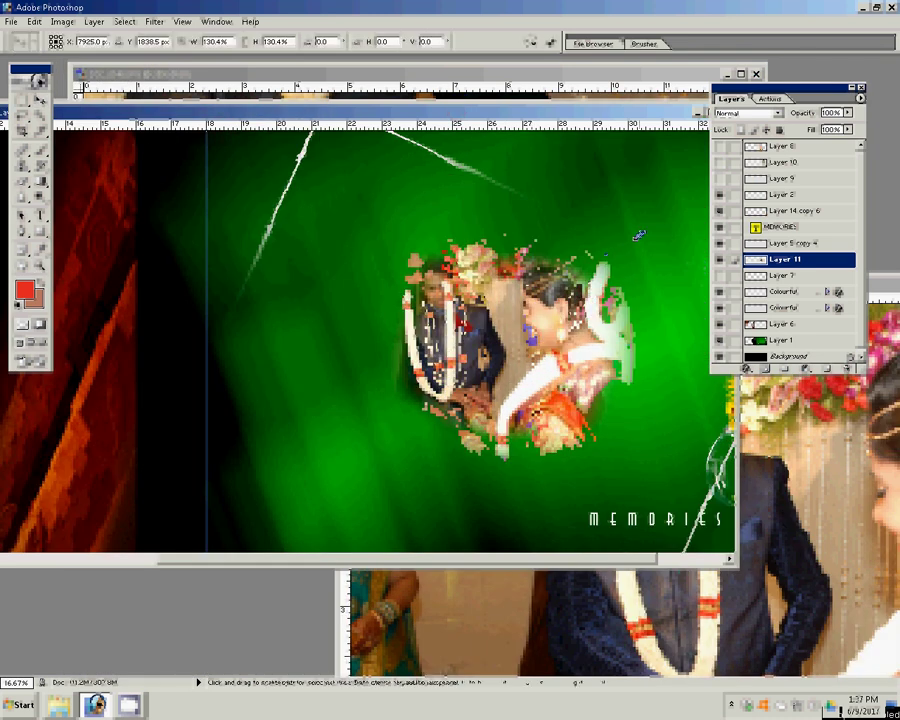
pyautogui.hotkey('ctrl', 't')
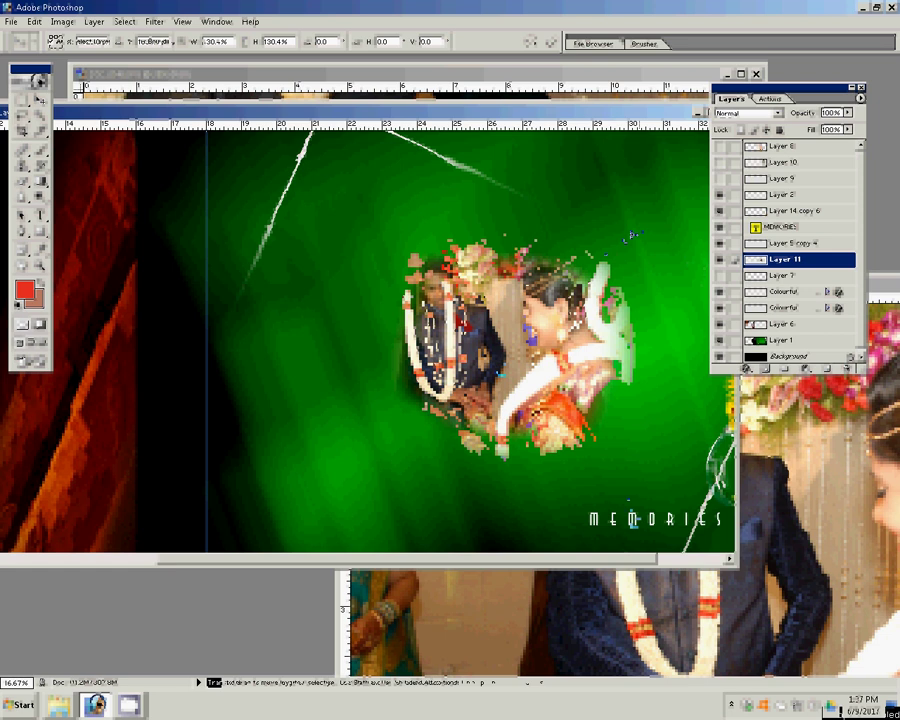
pyautogui.press('Return')
pyautogui.click(777, 341)
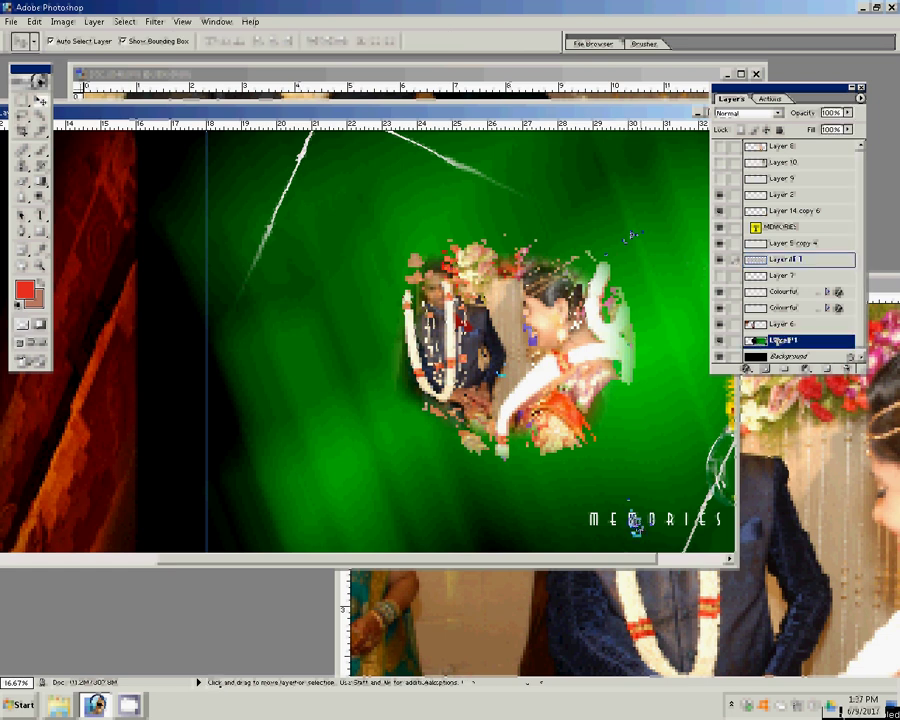
pyautogui.click(818, 226)
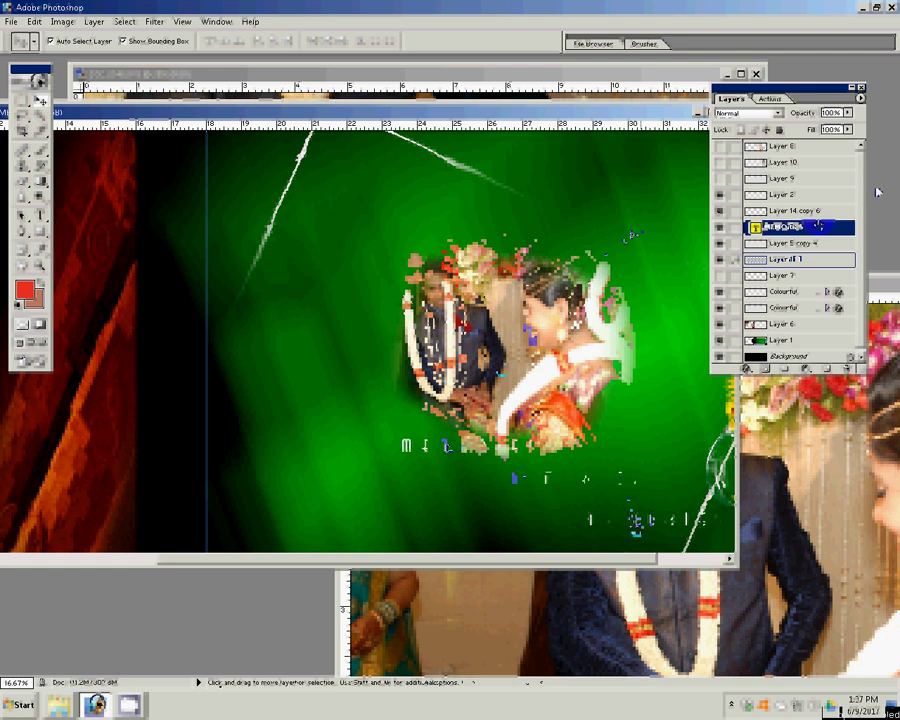
# Step: Transform the MEMORIES title into an arc, dismissing the missing-font warning
pyautogui.hotkey('ctrl', 't')
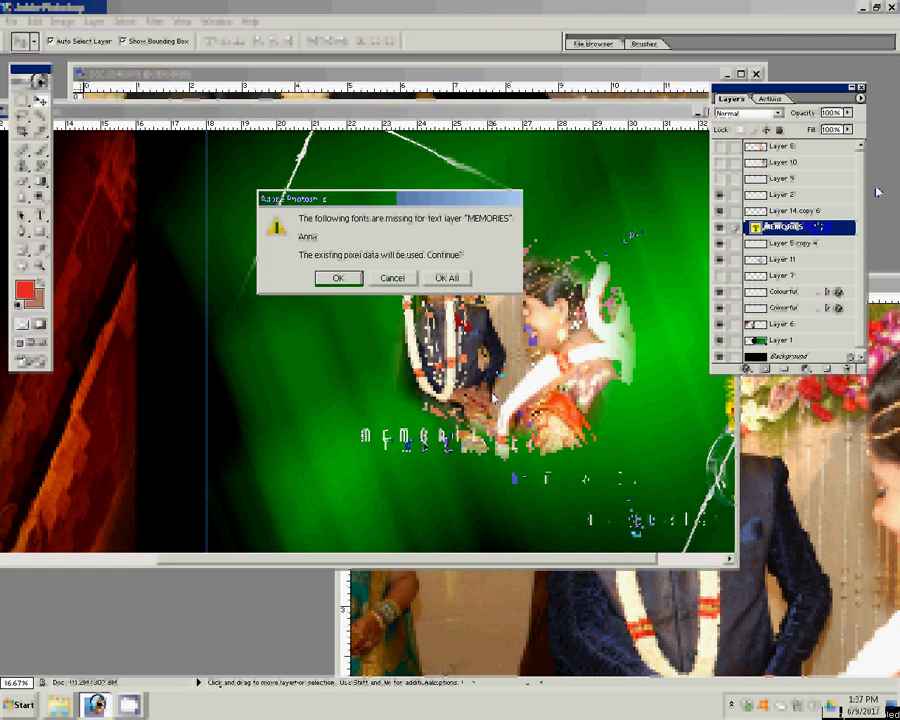
pyautogui.press('Return')
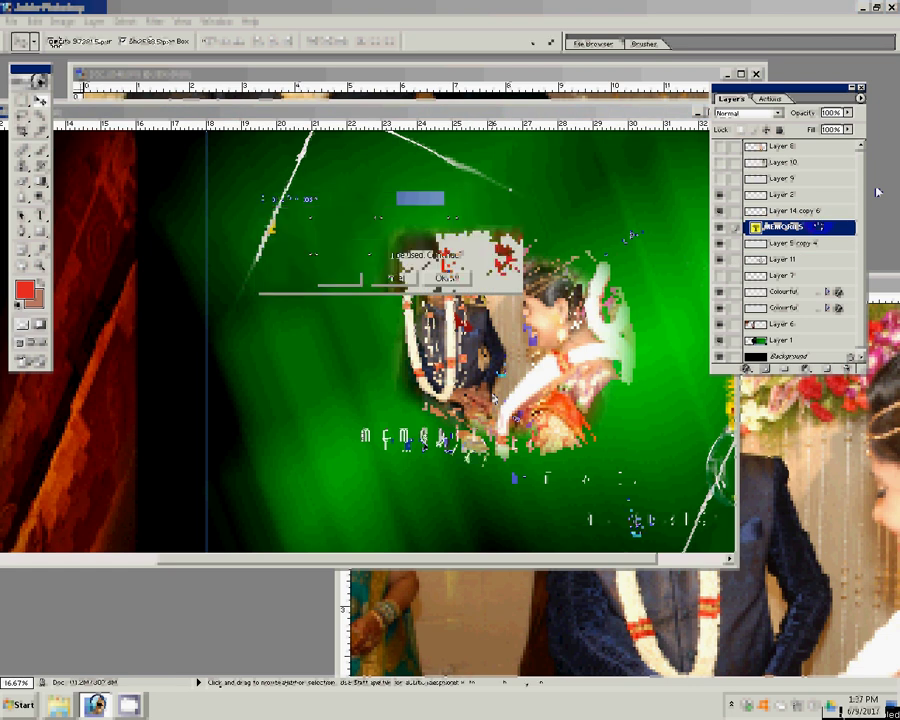
pyautogui.click(550, 42)
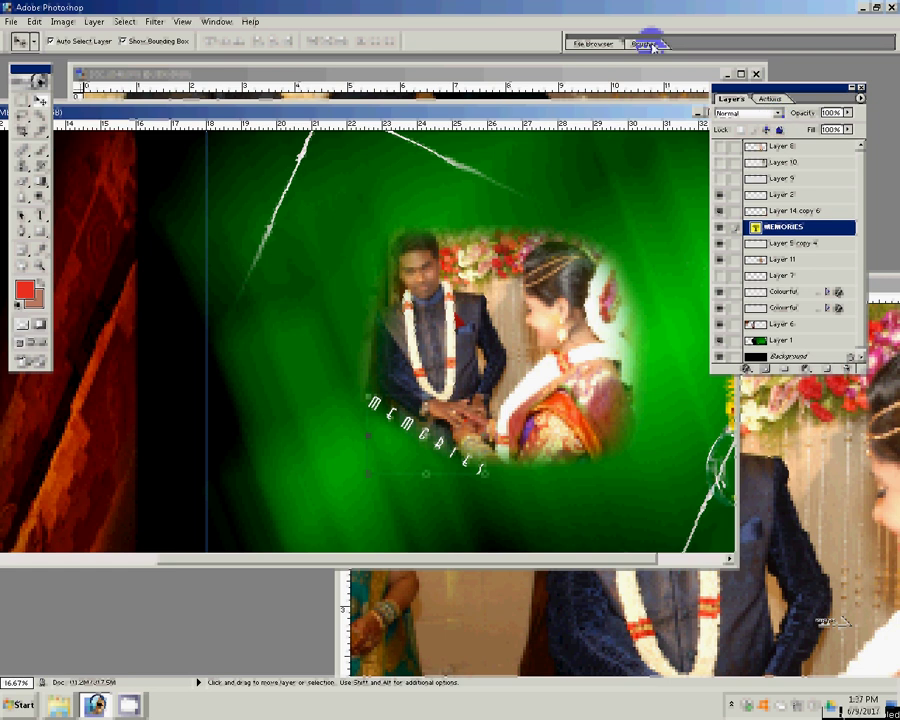
# Step: Dock the Styles palette and give the MEMORIES title a lavender style
pyautogui.click(216, 21)
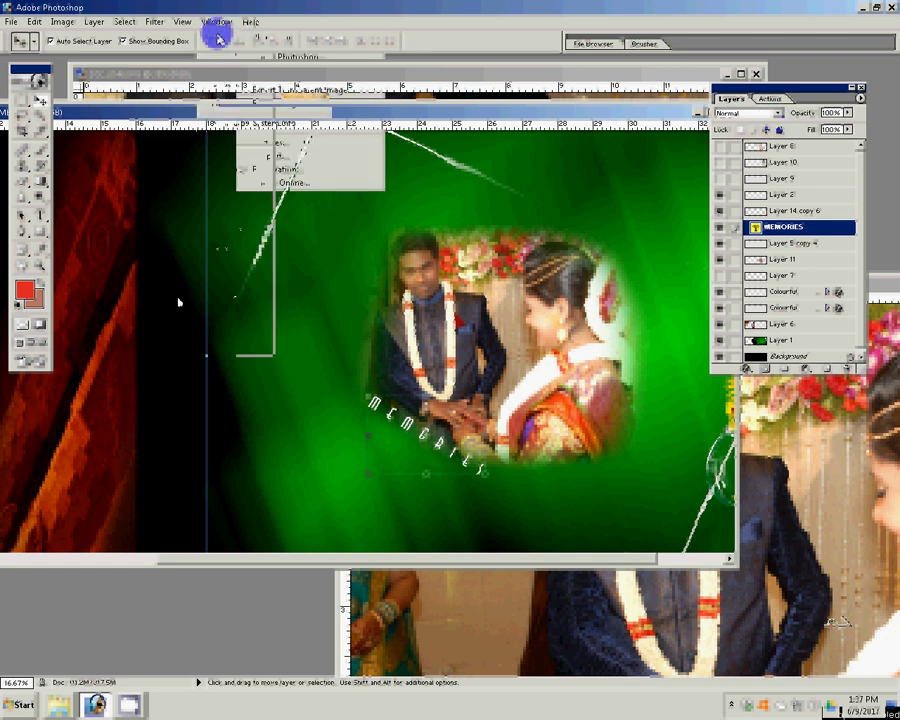
pyautogui.press('Return')
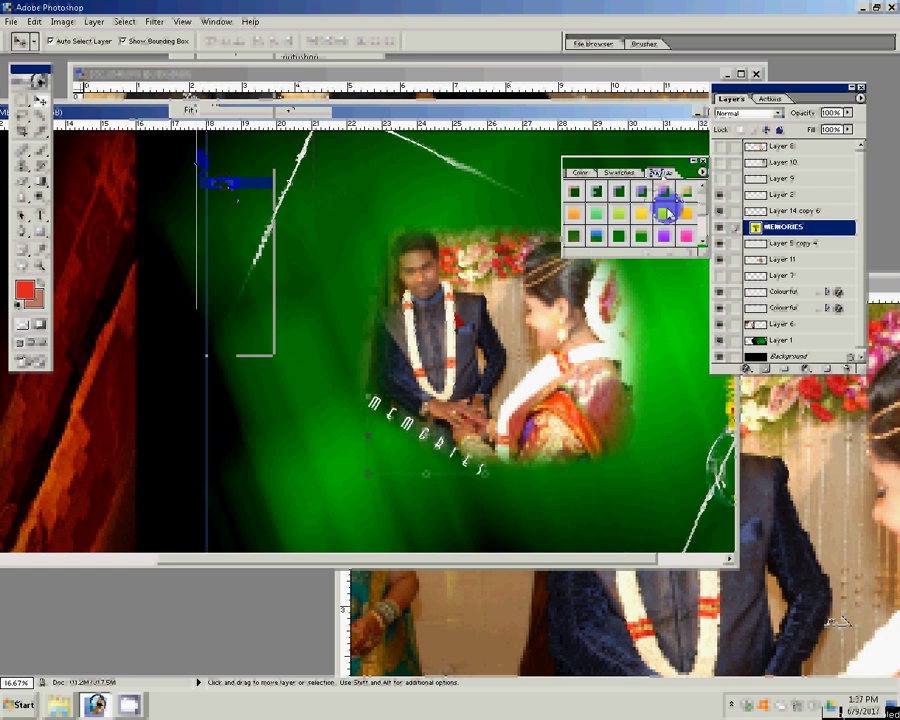
pyautogui.moveTo(818, 105); pyautogui.dragTo(816, 104)
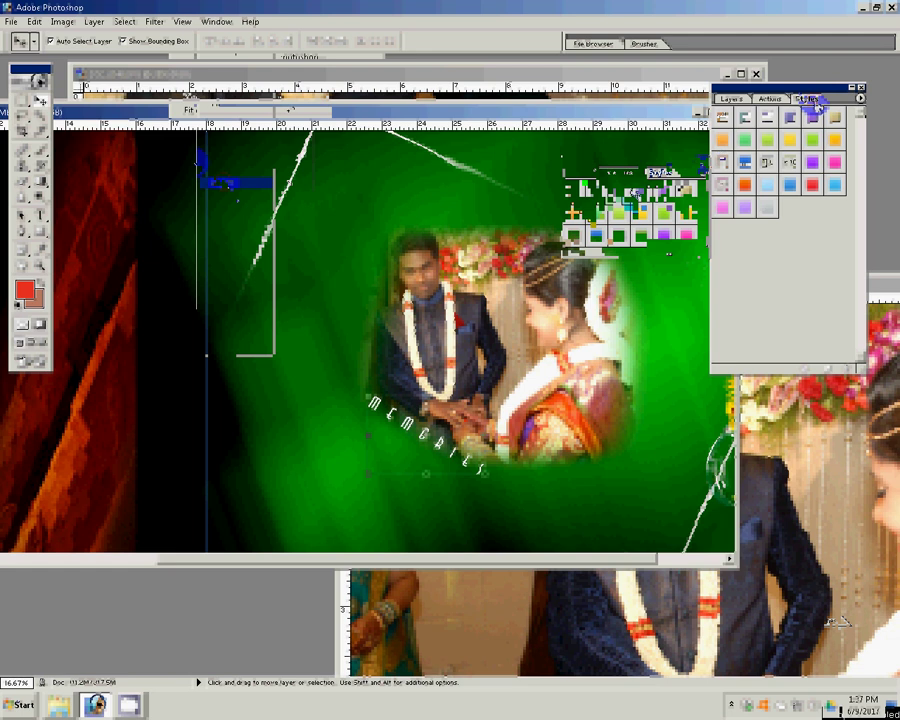
pyautogui.click(834, 185)
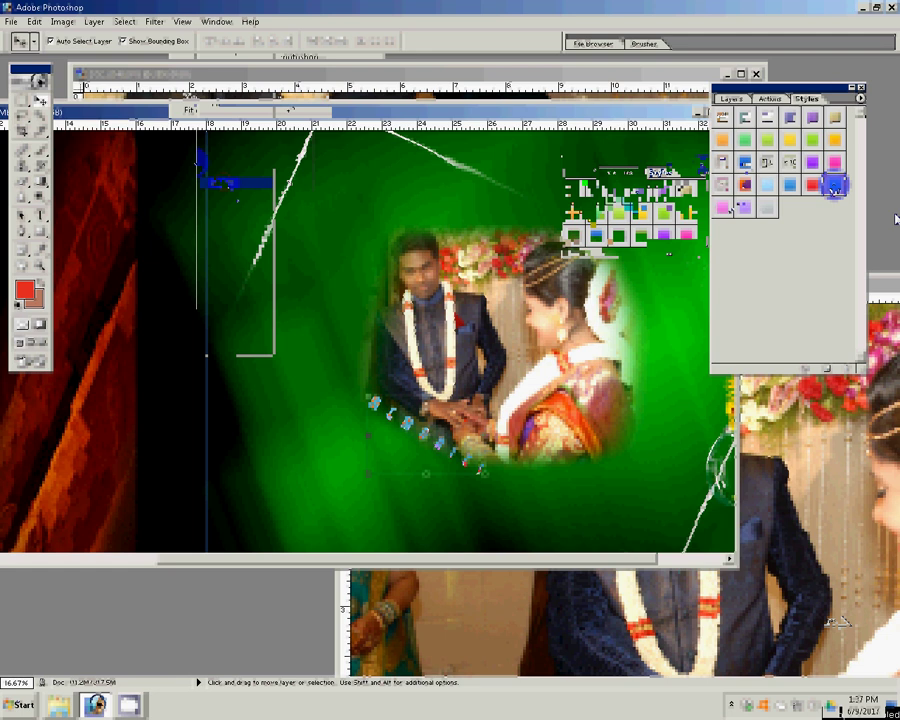
pyautogui.click(805, 165)
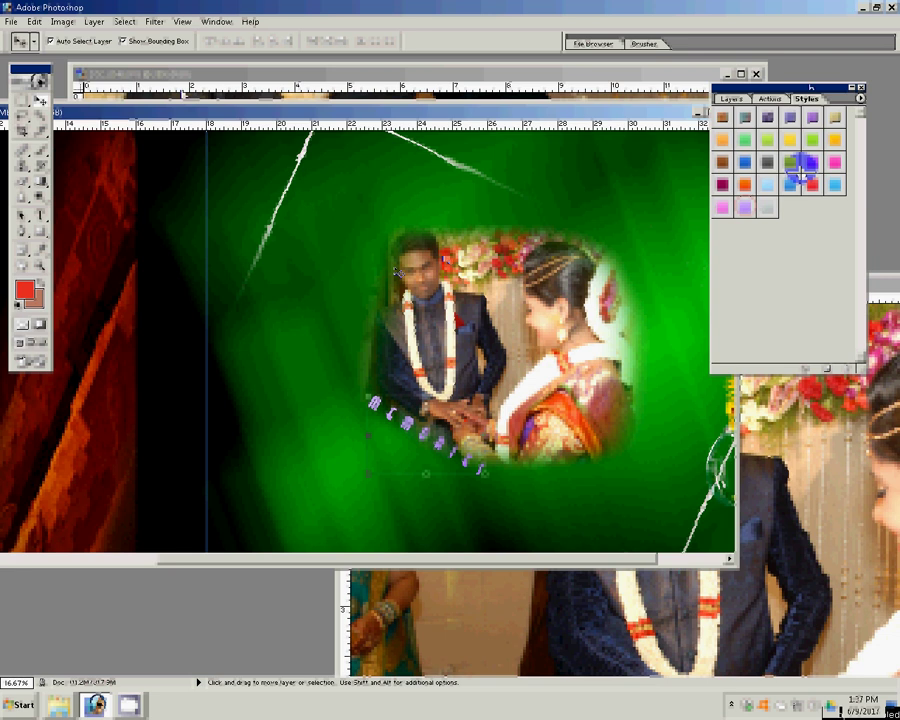
# Step: Fit the garland photo on screen and run the Correction action on it
pyautogui.hotkey('ctrl', 'Tab')
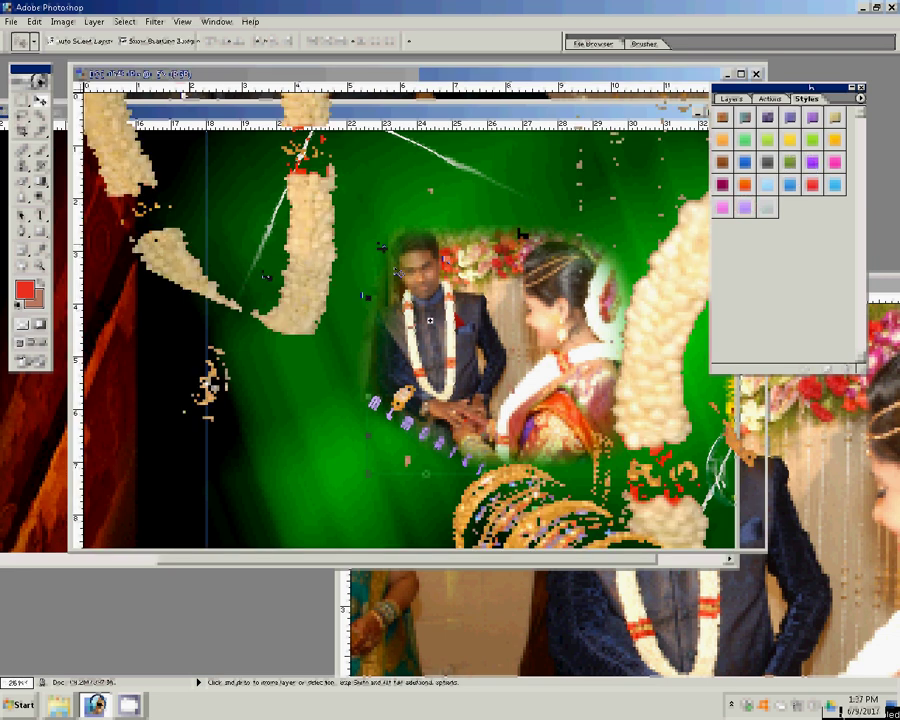
pyautogui.press('z')
pyautogui.click(333, 45)
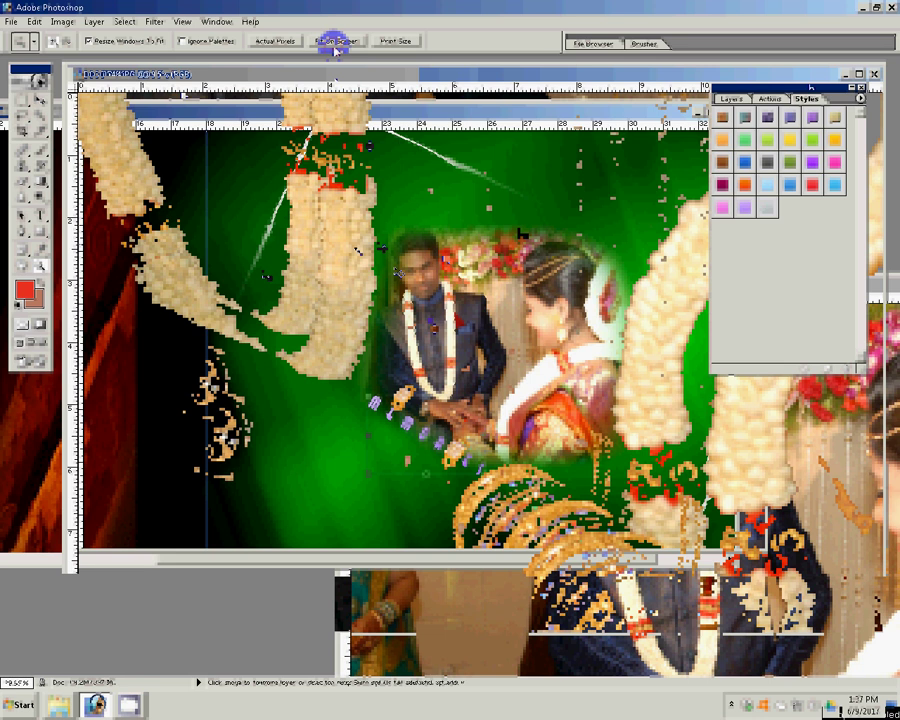
pyautogui.moveTo(474, 106); pyautogui.dragTo(476, 114)
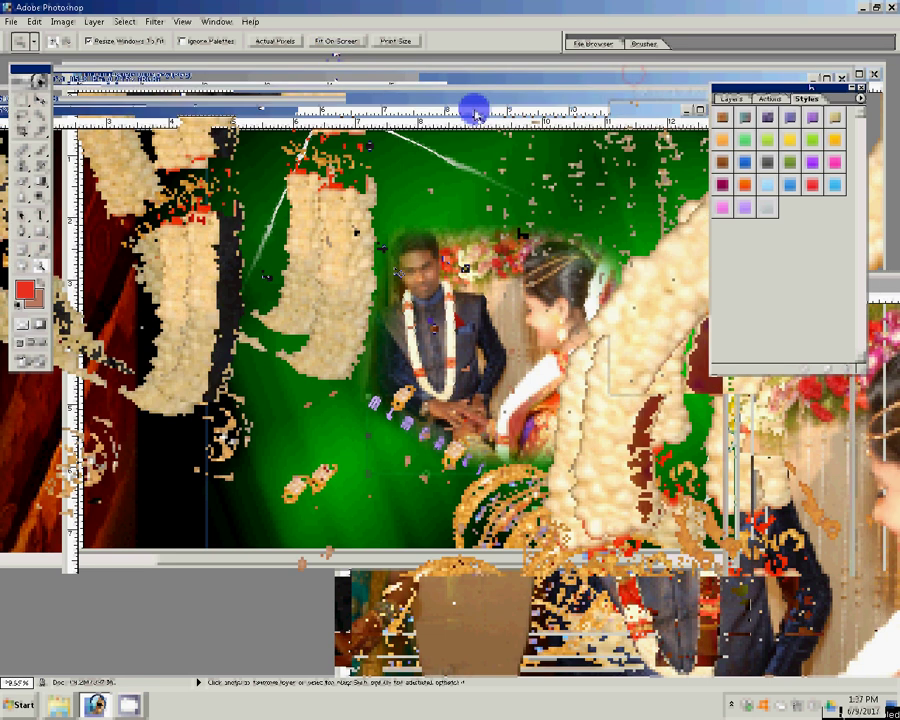
pyautogui.click(769, 99)
pyautogui.click(752, 144)
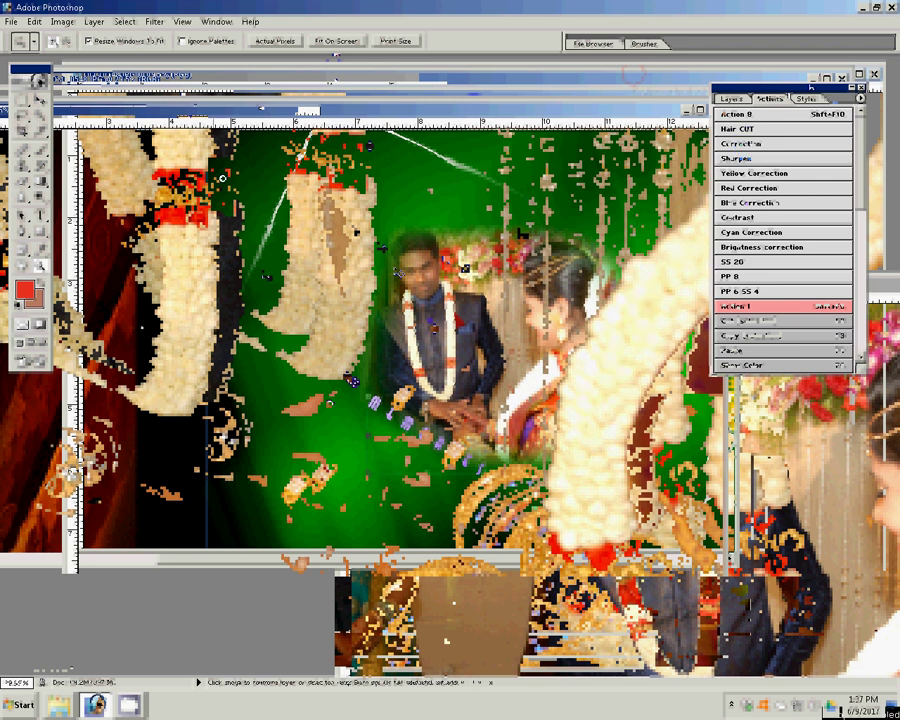
# Step: Set the garland photo's document width to 6 inches in Image Size
pyautogui.doubleClick(338, 270)
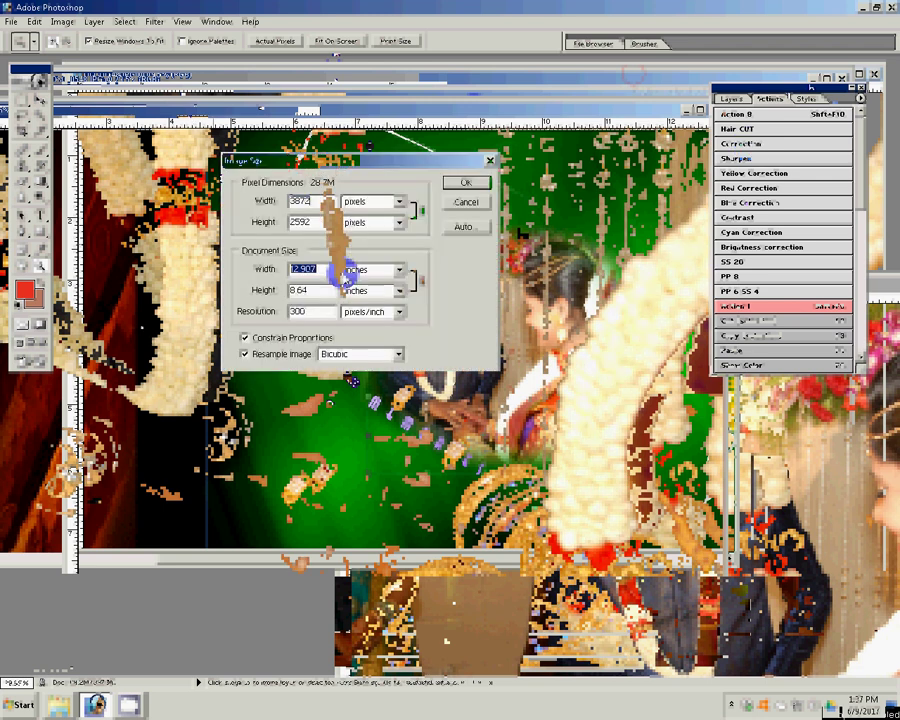
pyautogui.write('6')
pyautogui.click(463, 183)
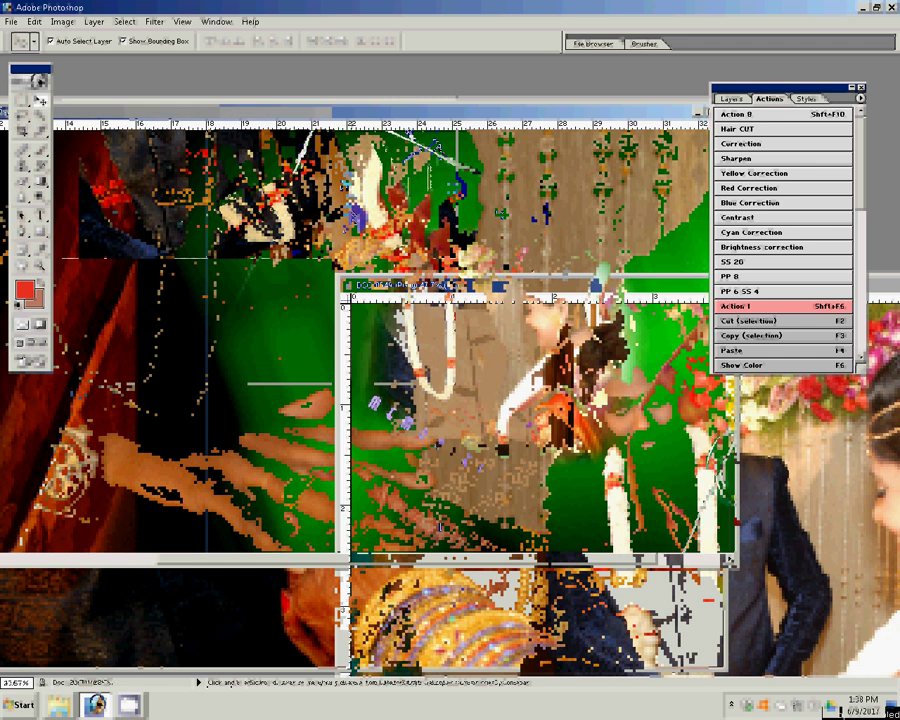
# Step: Close DSC_0549.JPG, answering the save prompt, and return to the Almost finalised folder
pyautogui.click(347, 400)
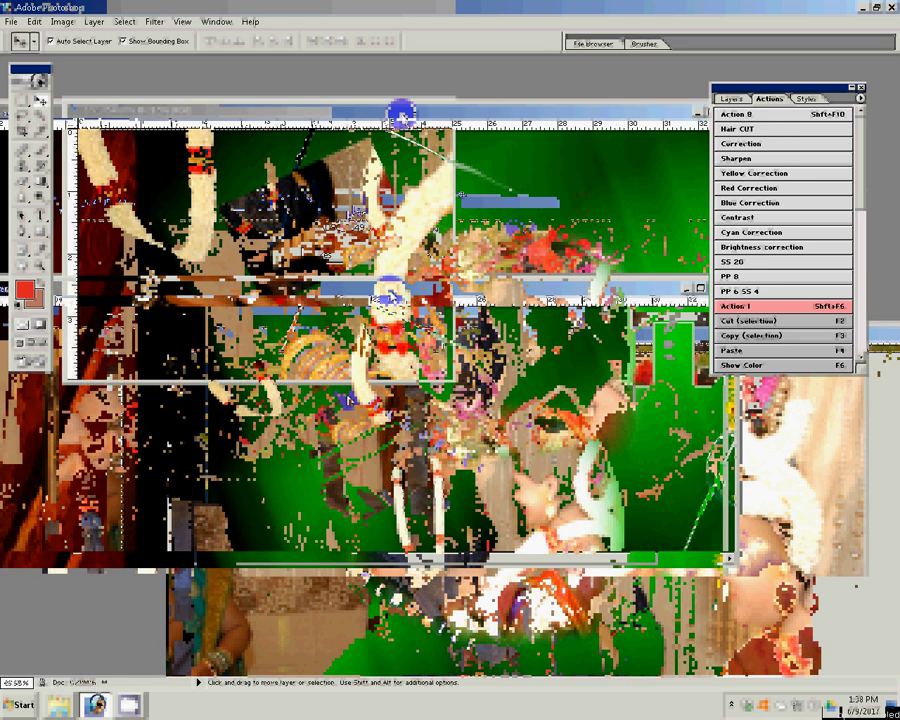
pyautogui.click(444, 111)
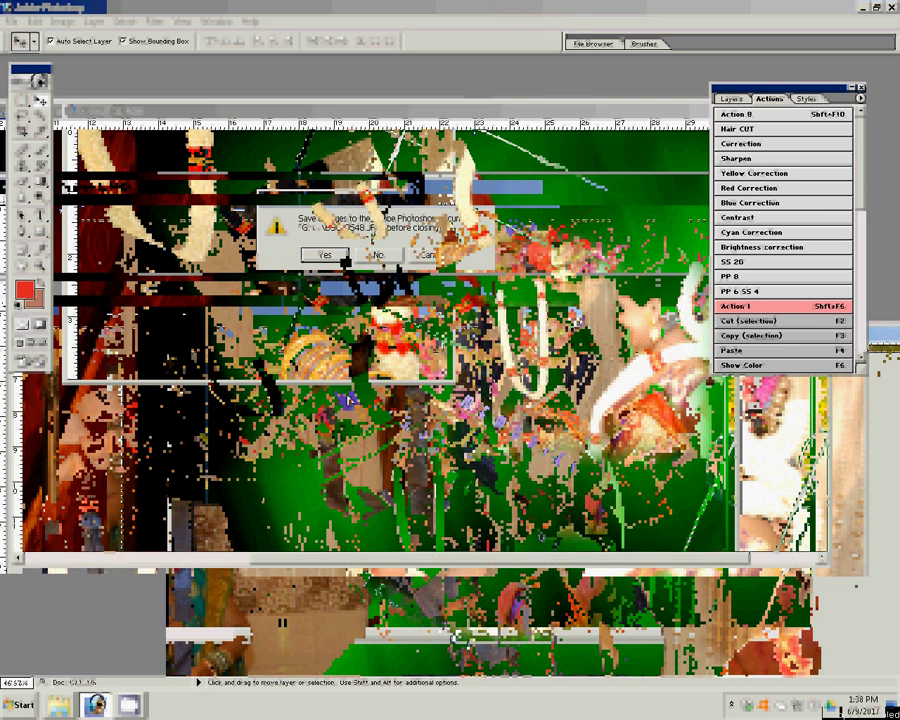
pyautogui.click(345, 258)
pyautogui.moveTo(485, 495); pyautogui.dragTo(307, 282)
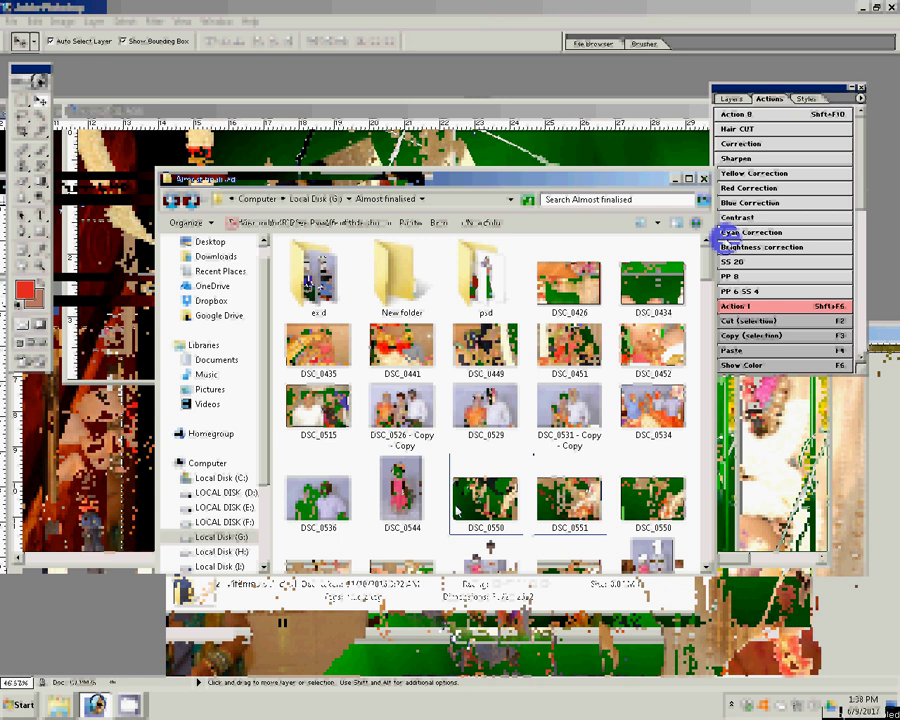
# Step: Select DSC_0550, DSC_0551, DSC_0553, DSC_0559 and DSC_0560 in Explorer and open them in Photoshop
pyautogui.moveTo(307, 282); pyautogui.dragTo(490, 546)
pyautogui.hotkey('shift', 'Right')
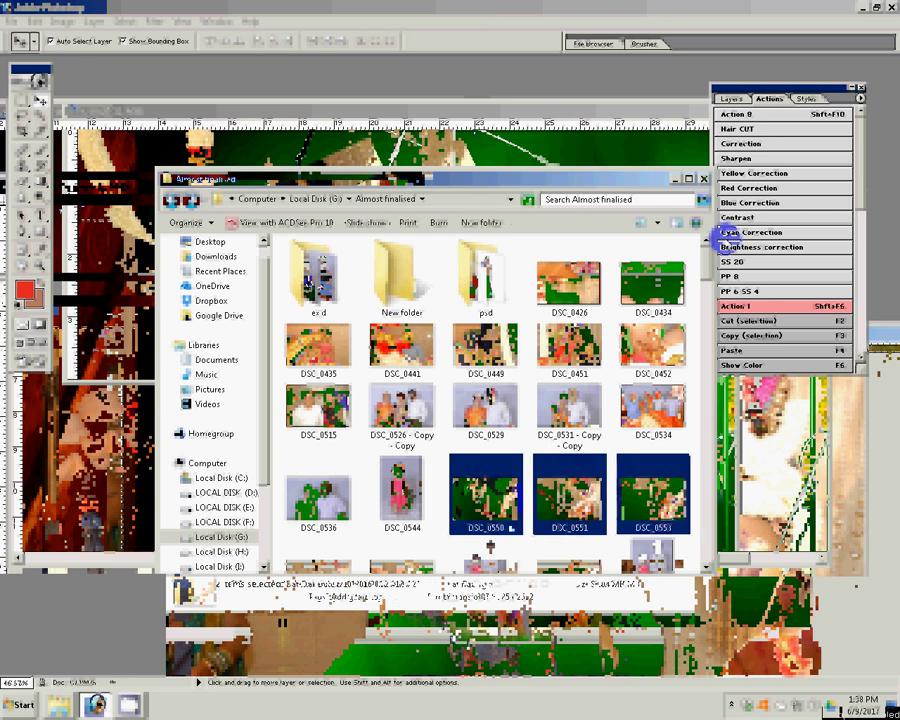
pyautogui.hotkey('shift', 'Down')
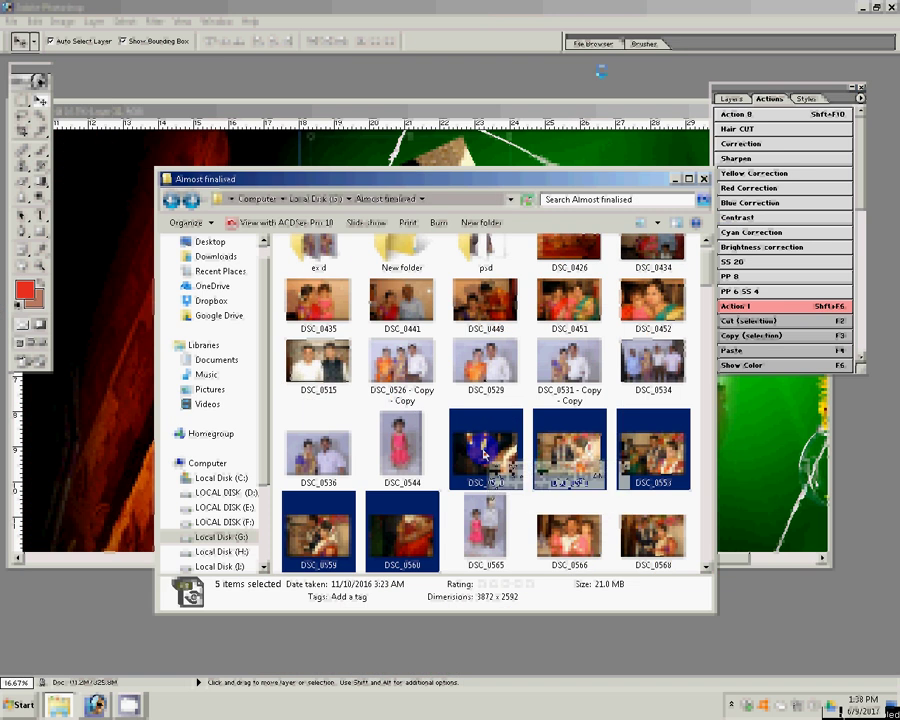
pyautogui.click(705, 47)
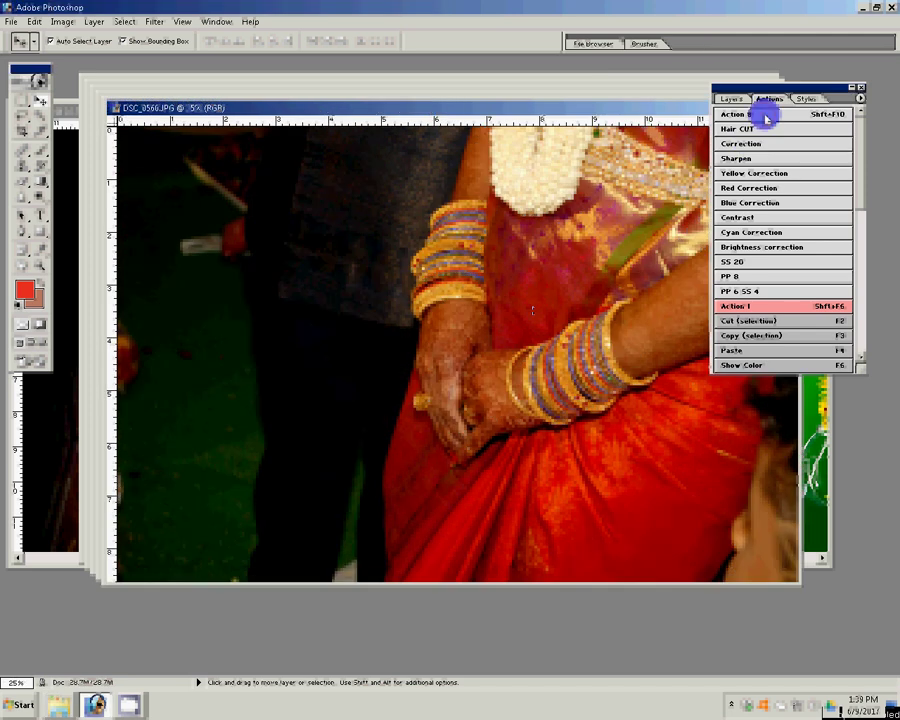
# Step: Run Action 8 on the opened photos, confirm the save prompt, and zoom into the bride's face
pyautogui.click(765, 117)
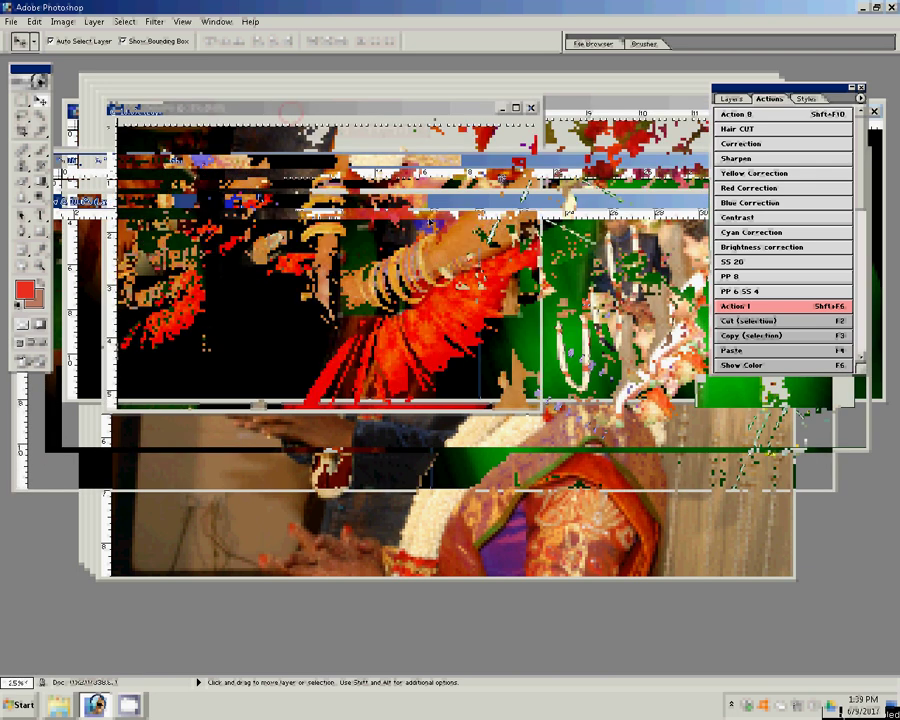
pyautogui.press('Return')
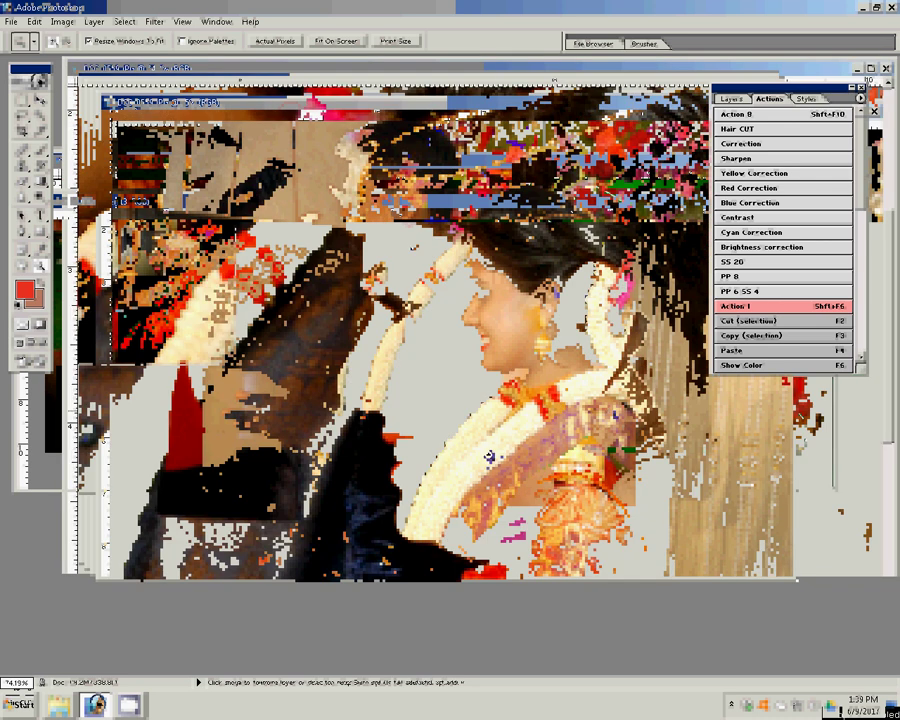
pyautogui.click(476, 446)
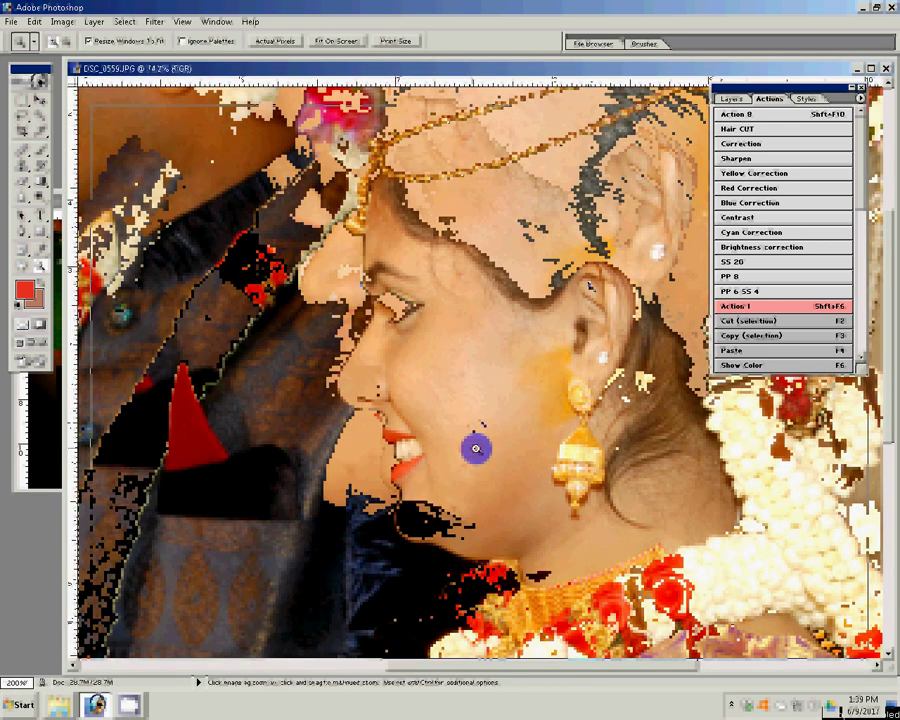
# Step: Apply Filter > Magic > Magic Pro at Graininess 98 to DSC_0559's Background
pyautogui.press('F7')
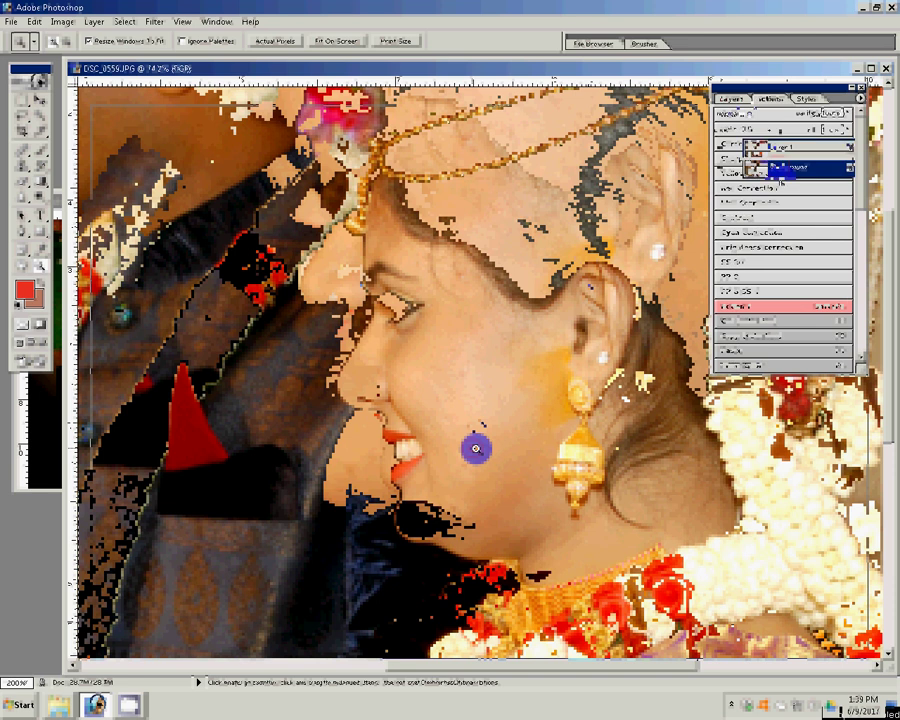
pyautogui.click(152, 22)
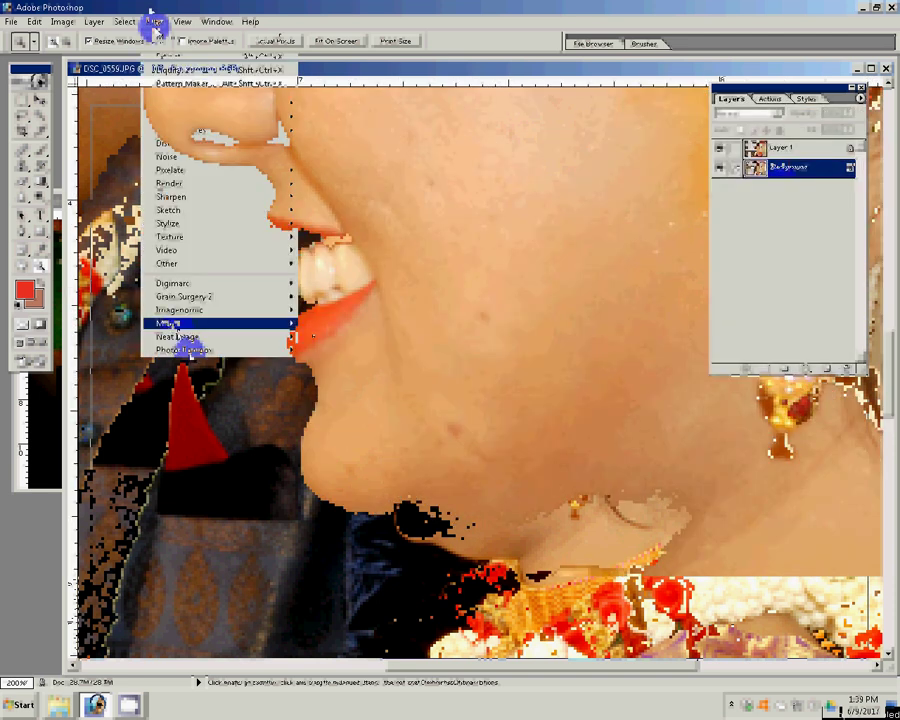
pyautogui.click(322, 323)
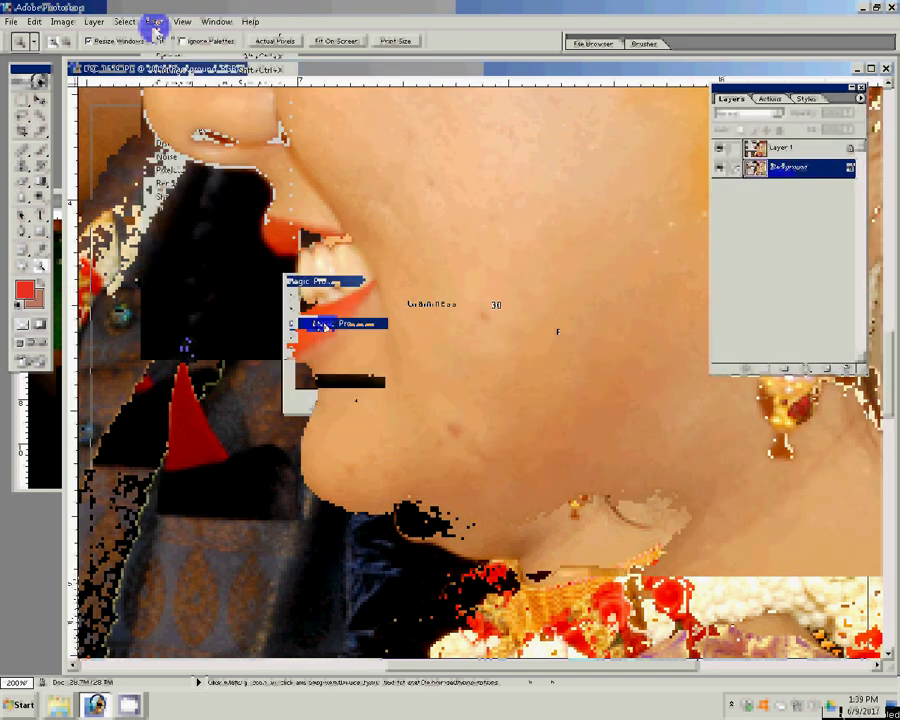
pyautogui.moveTo(437, 328); pyautogui.dragTo(485, 327)
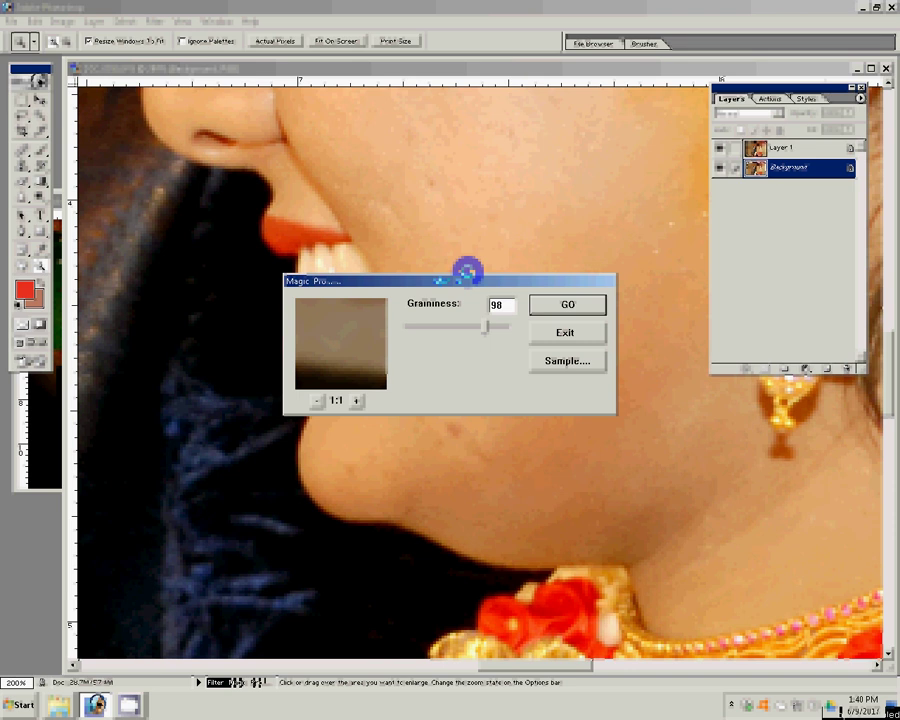
pyautogui.press('Return')
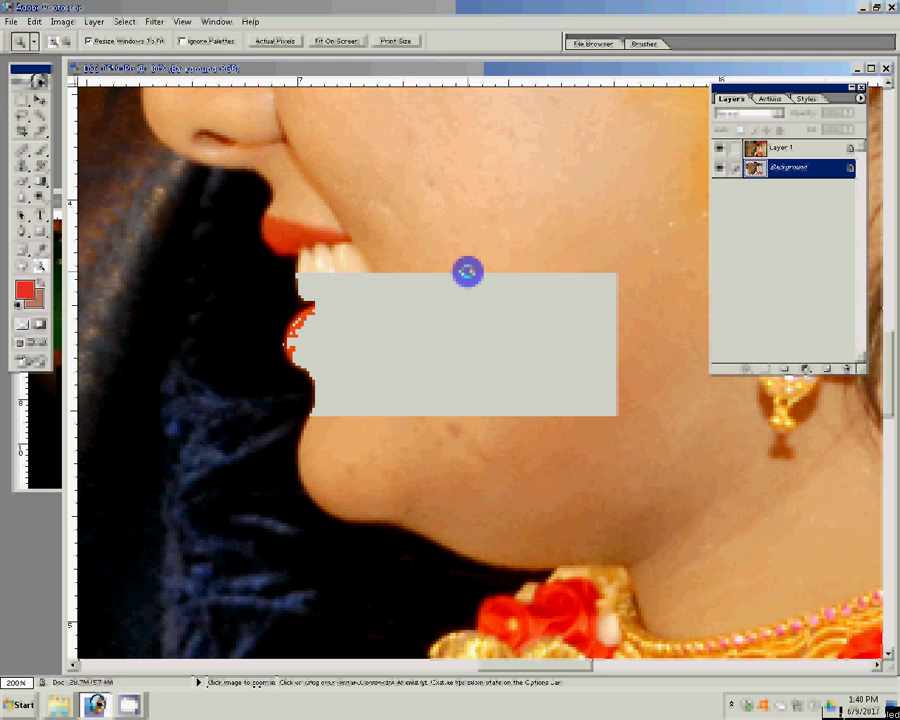
pyautogui.click(154, 21)
pyautogui.moveTo(168, 197)
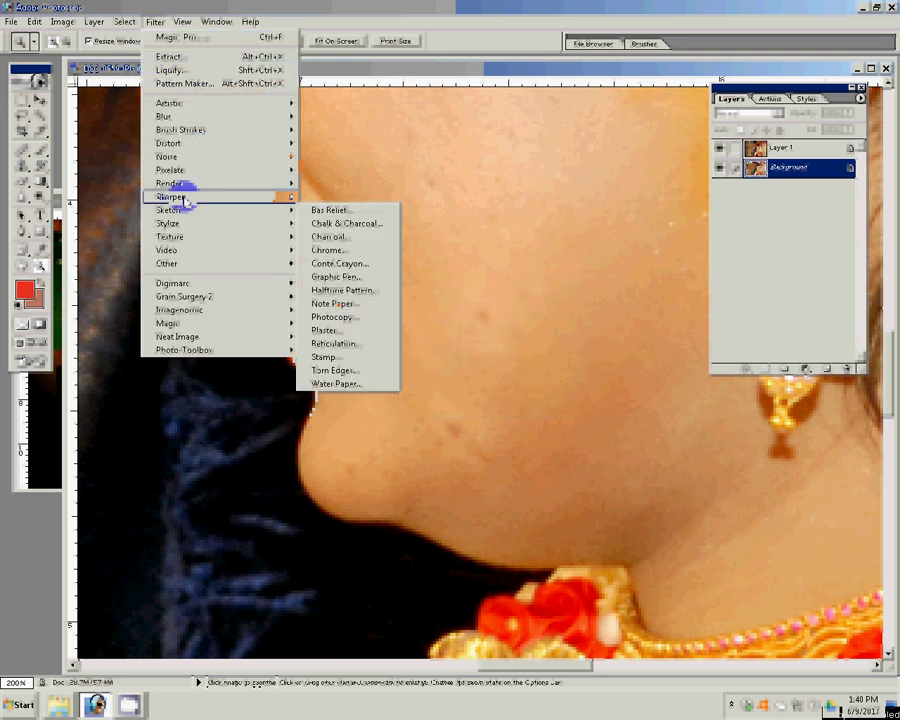
# Step: Add 1.5% Uniform Monochromatic noise to the Background, then select Layer 1
pyautogui.click(330, 156)
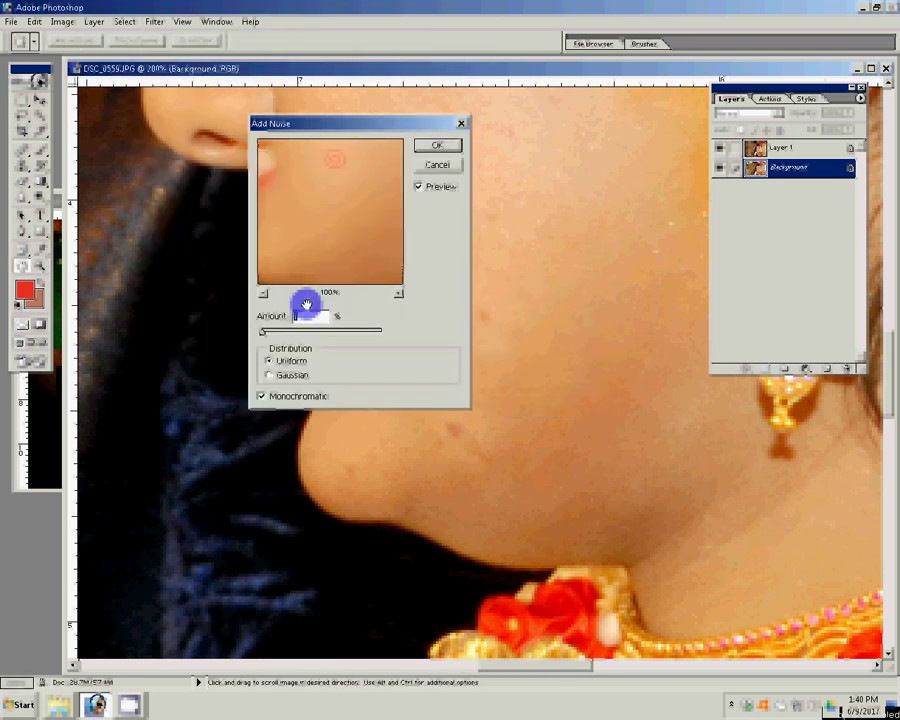
pyautogui.write('1.5')
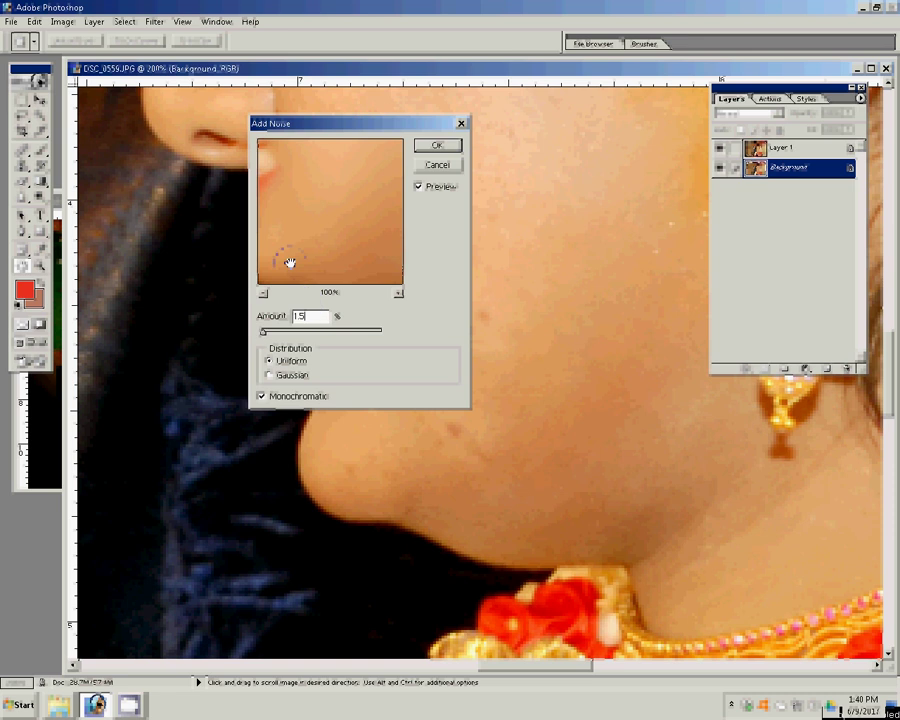
pyautogui.click(436, 167)
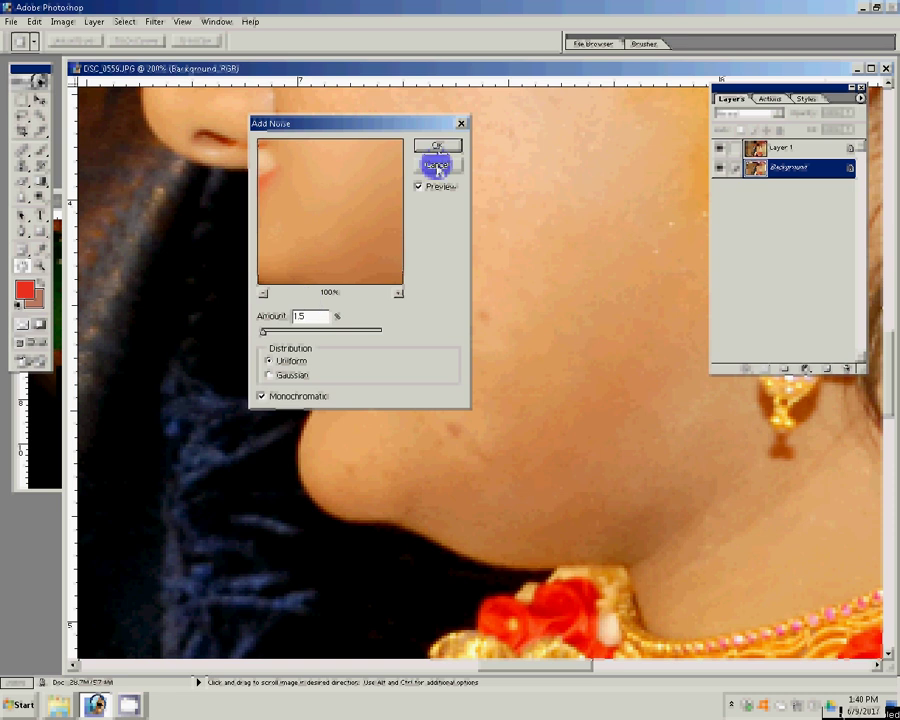
pyautogui.click(437, 146)
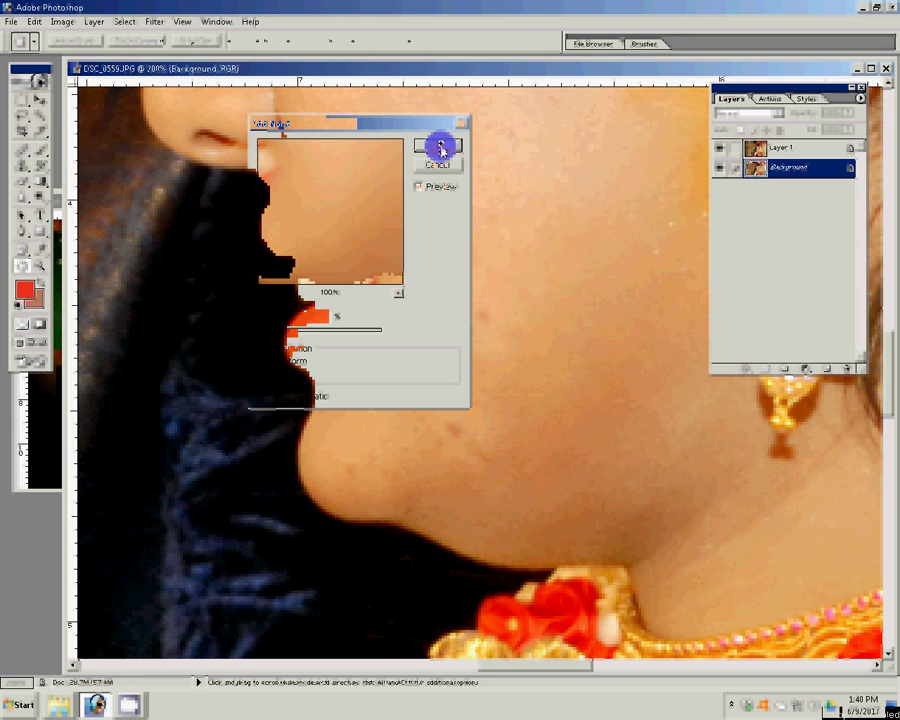
pyautogui.click(776, 150)
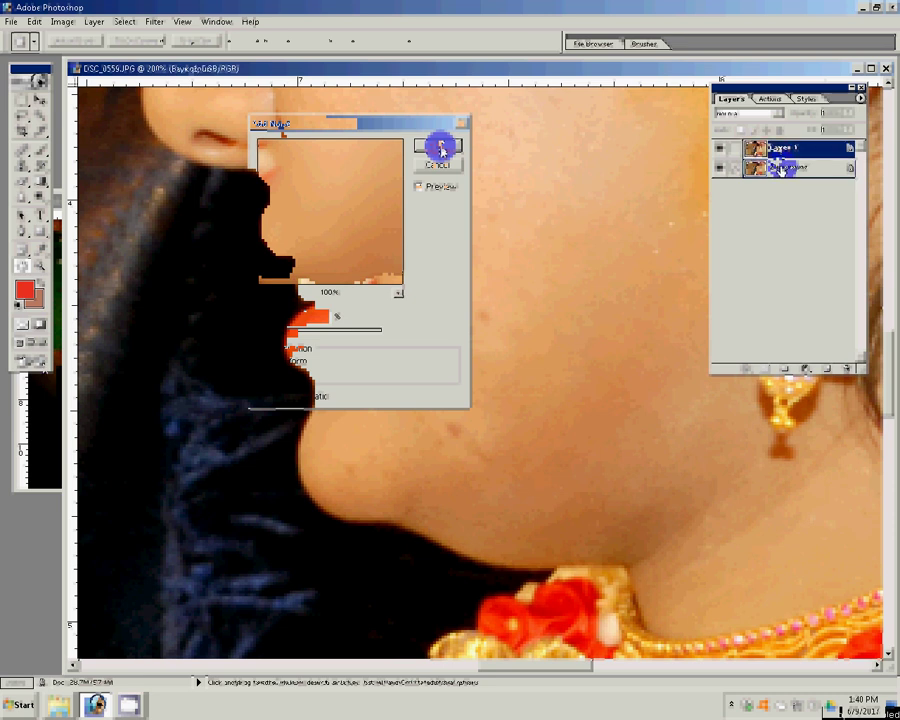
pyautogui.keyDown('alt'); pyautogui.click(337, 368); pyautogui.keyUp('alt')
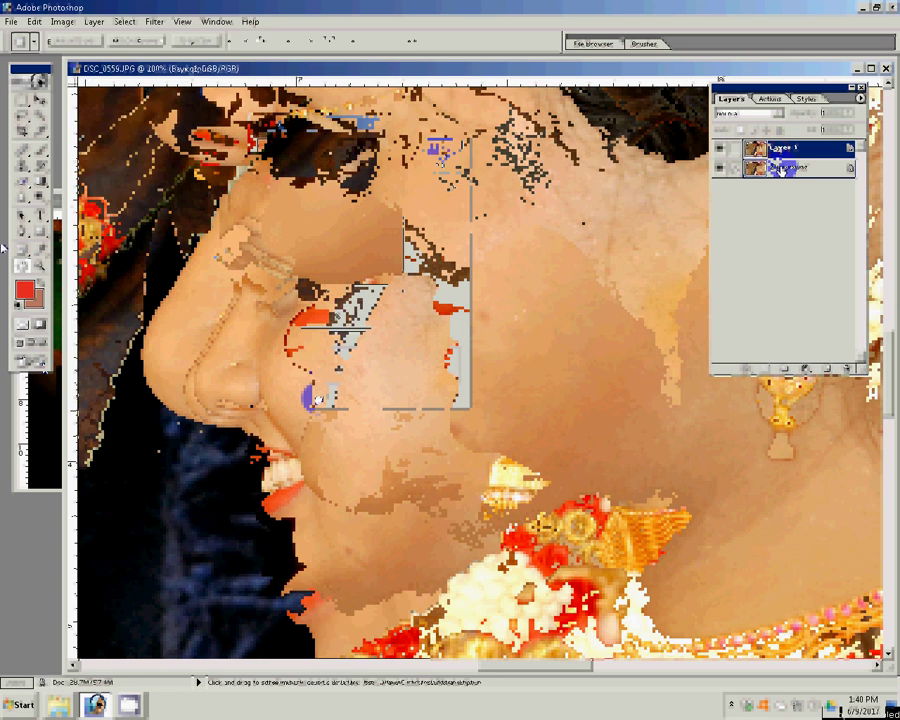
# Step: Set up the Eraser with a 90 brush, 66% opacity and 77% flow
pyautogui.press('e')
pyautogui.click(436, 292)
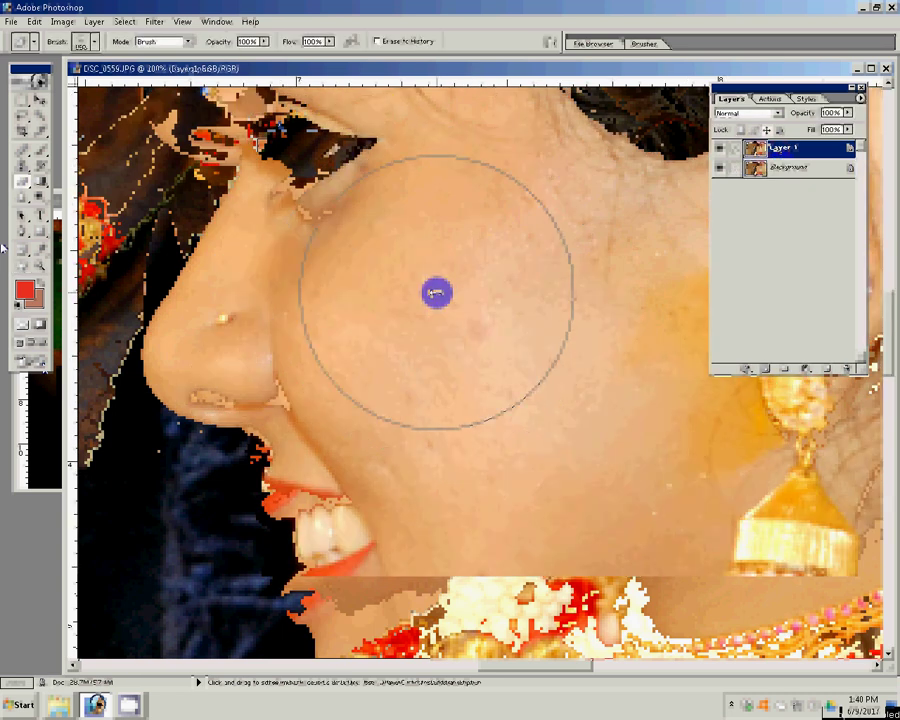
pyautogui.press('[')
pyautogui.press('[')
pyautogui.press('[')
pyautogui.press('Return')
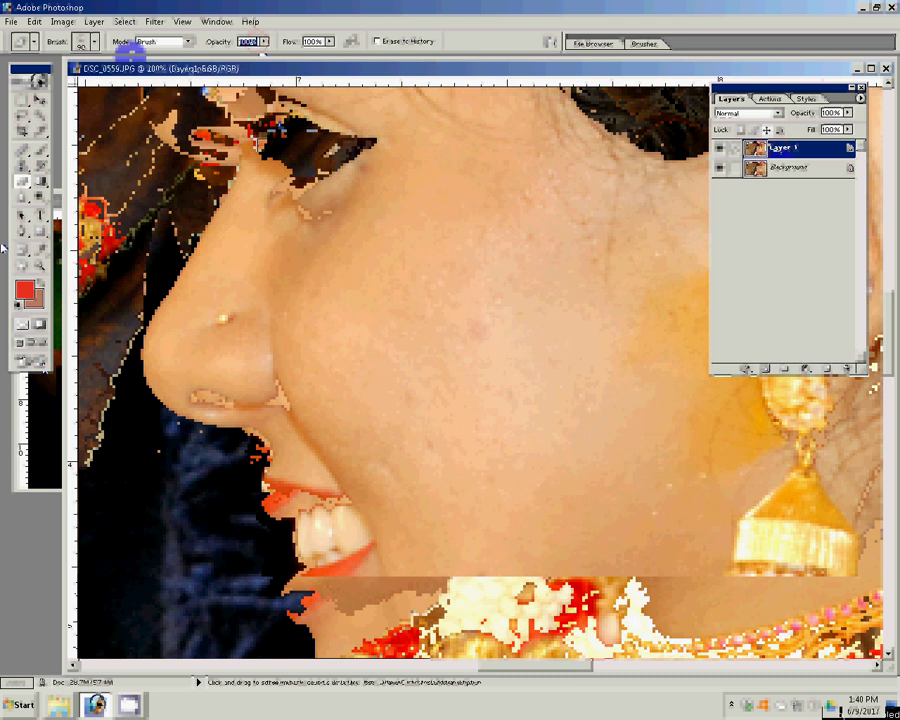
pyautogui.write('66')
pyautogui.press('Tab')
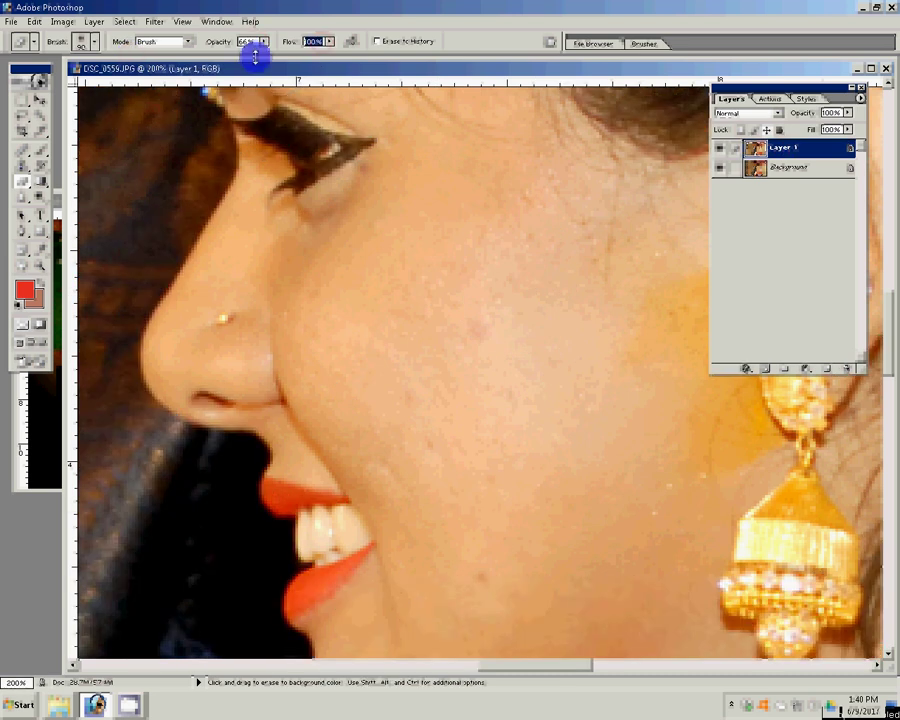
pyautogui.write('77')
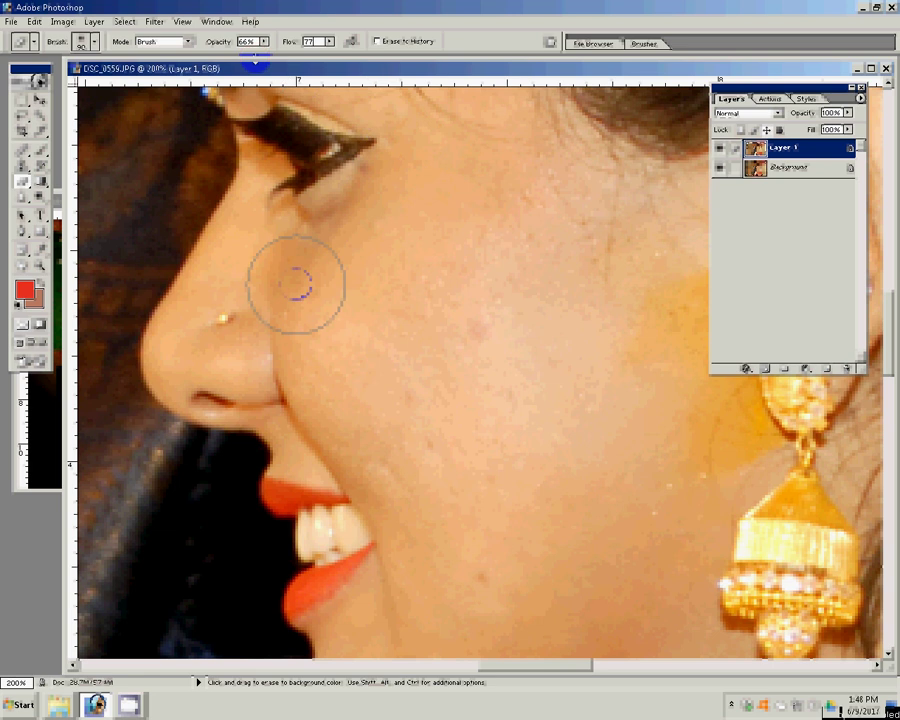
# Step: Erase Layer 1 over the cheek, nose, lips, jaw and neck with a smaller brush
pyautogui.click(413, 295)
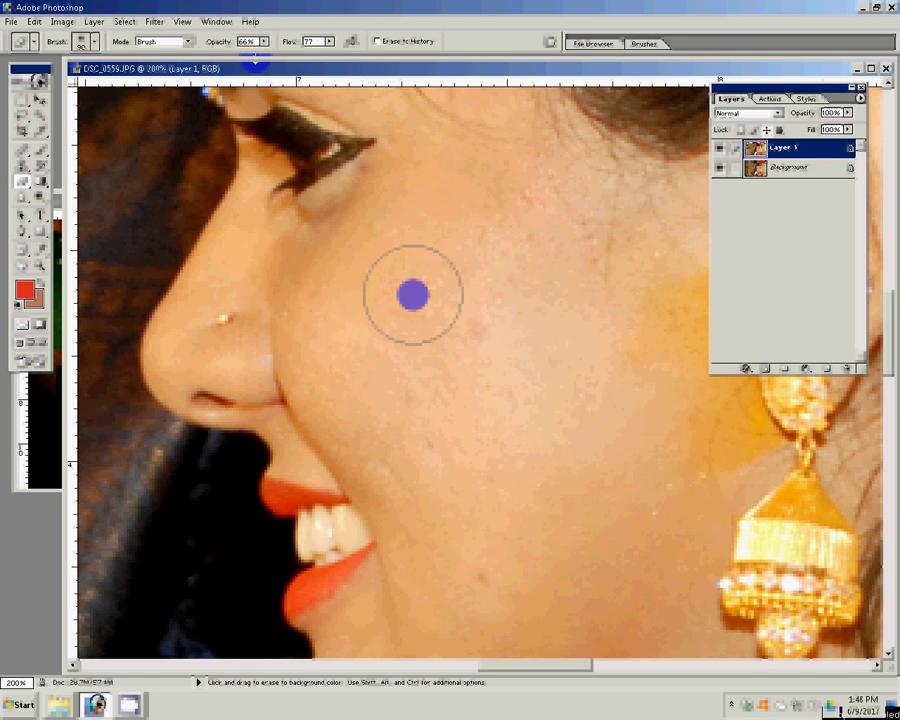
pyautogui.press('[')
pyautogui.press('[')
pyautogui.press('[')
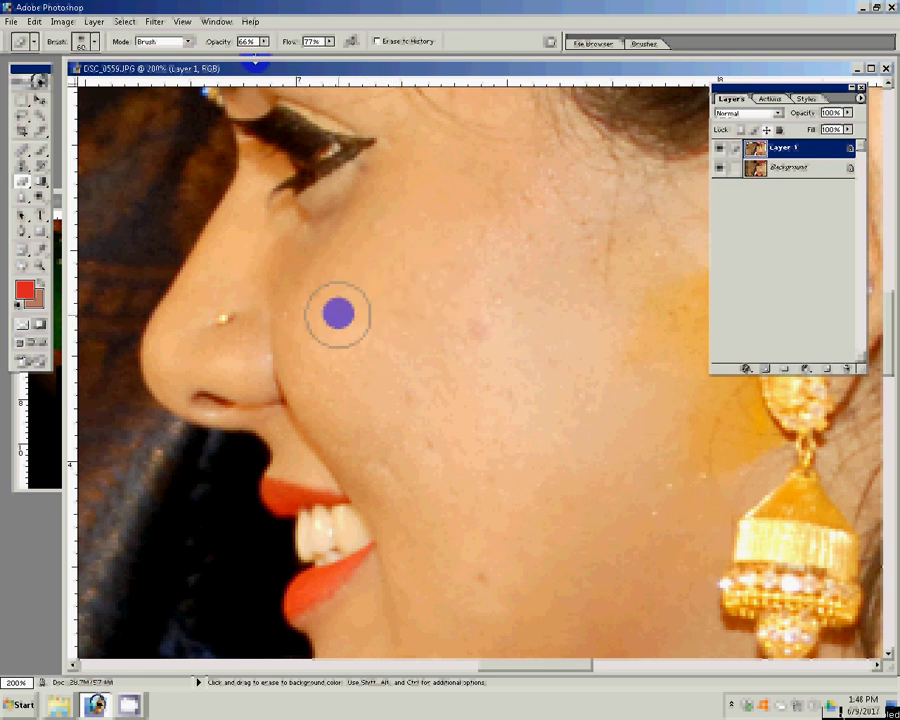
pyautogui.moveTo(338, 314)
pyautogui.mouseDown()
pyautogui.moveTo(170, 327)
pyautogui.moveTo(273, 305)
pyautogui.mouseUp()
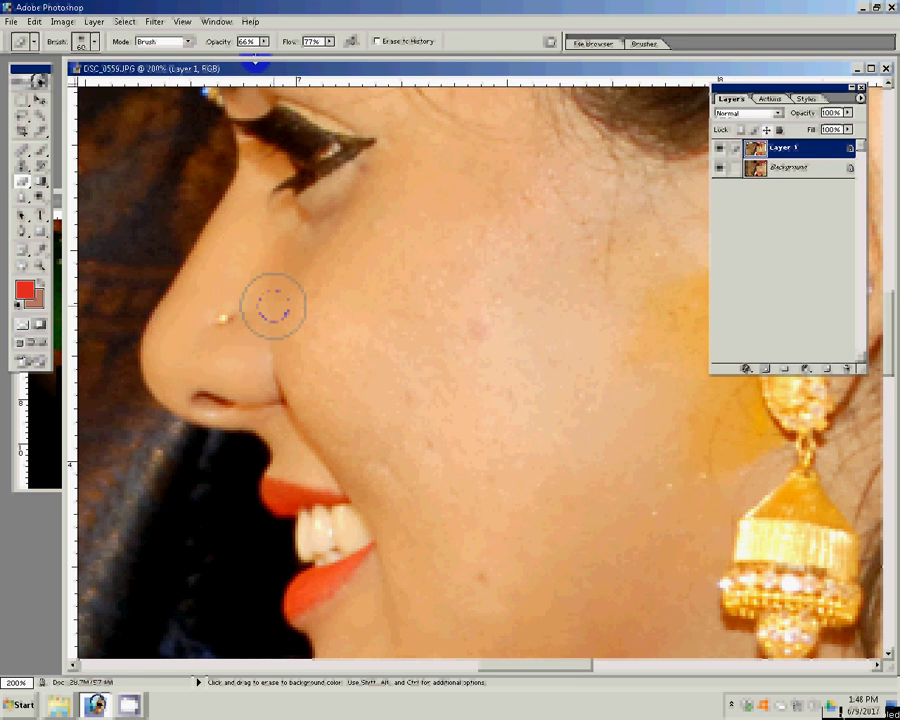
pyautogui.moveTo(389, 351)
pyautogui.mouseDown()
pyautogui.moveTo(396, 322)
pyautogui.moveTo(436, 336)
pyautogui.moveTo(531, 224)
pyautogui.moveTo(598, 309)
pyautogui.moveTo(485, 463)
pyautogui.mouseUp()
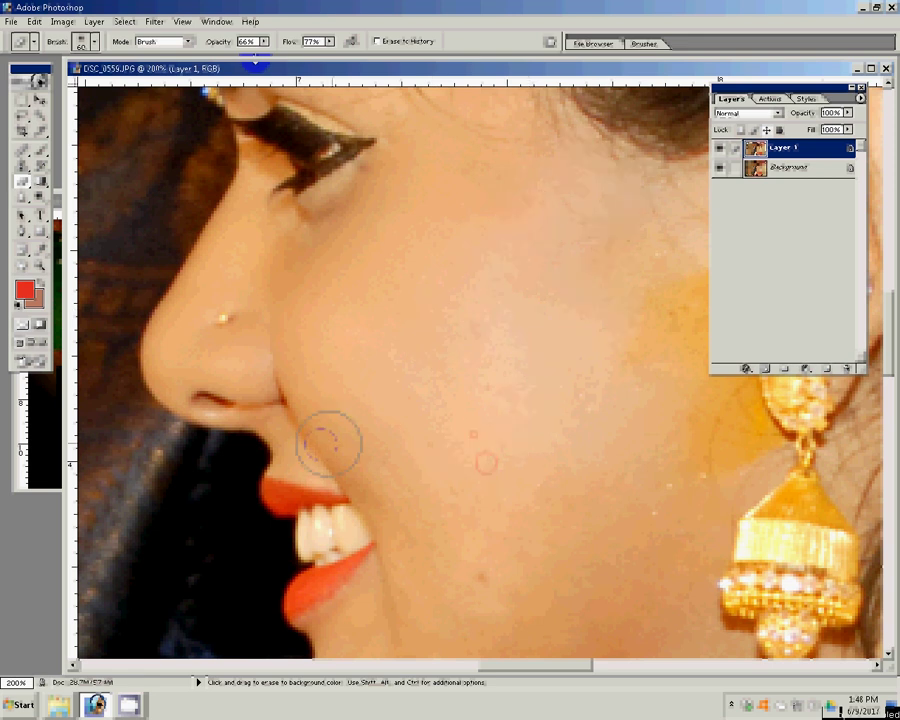
pyautogui.click(554, 437)
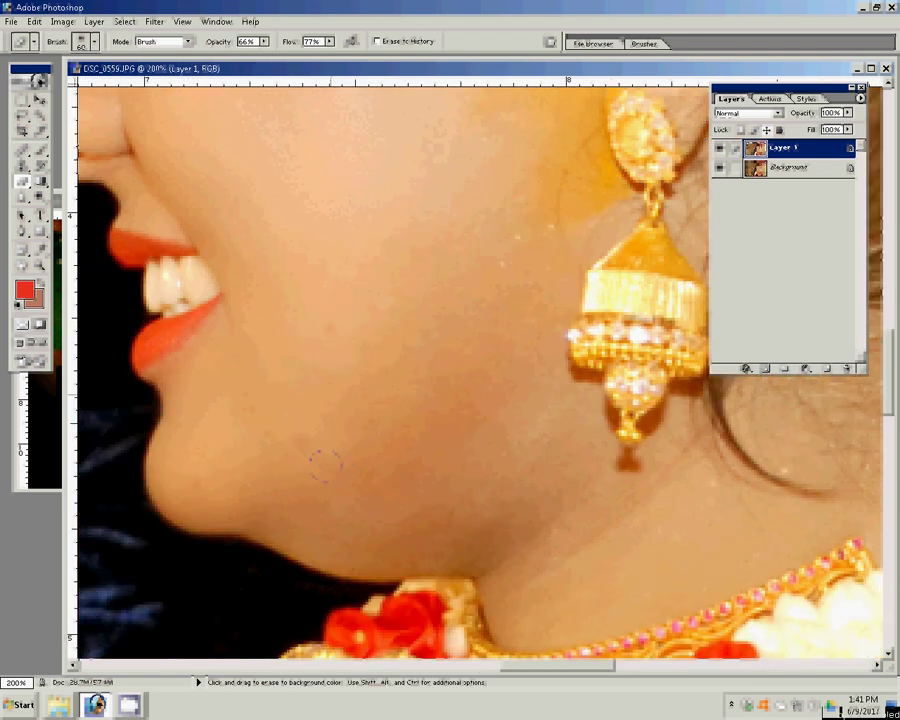
pyautogui.click(655, 541)
pyautogui.click(531, 216)
pyautogui.click(503, 265)
pyautogui.click(485, 360)
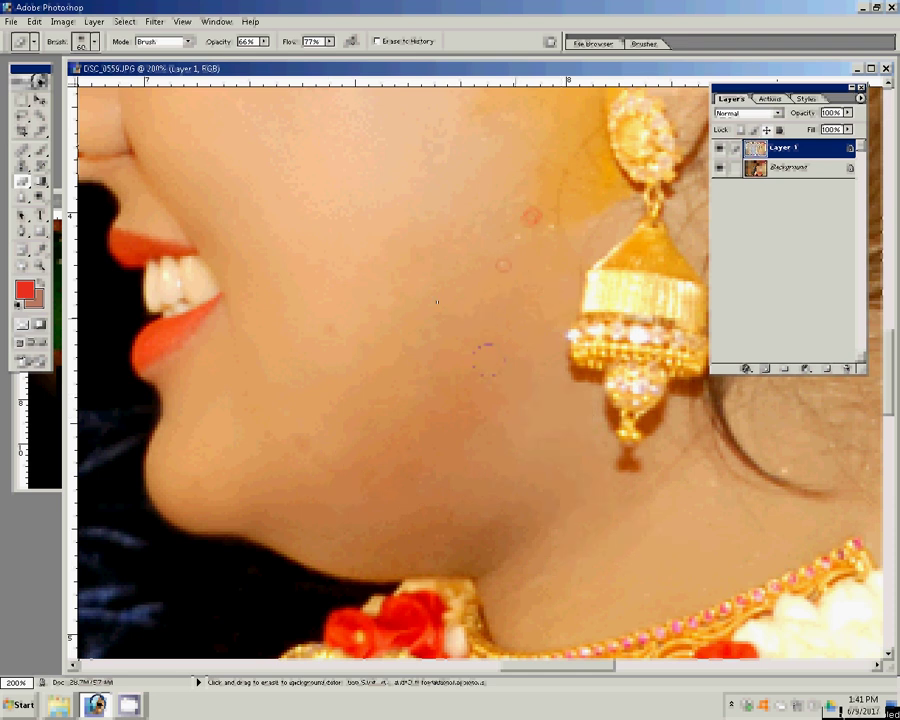
pyautogui.click(297, 563)
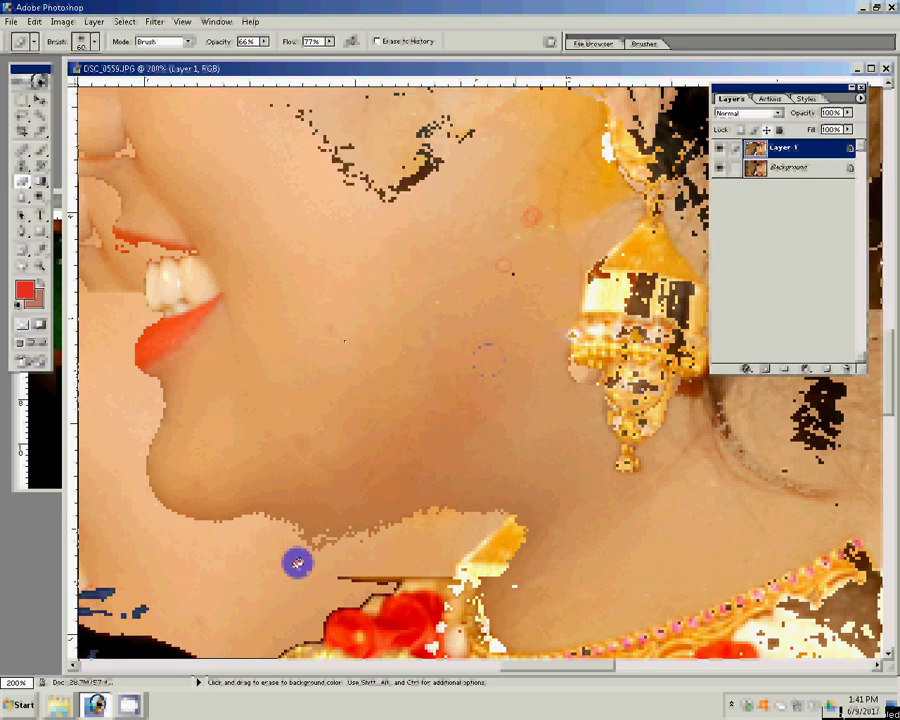
# Step: Erase the skin around the ear and beside the neck, then zoom out to the whole photo
pyautogui.moveTo(429, 140); pyautogui.dragTo(349, 215)
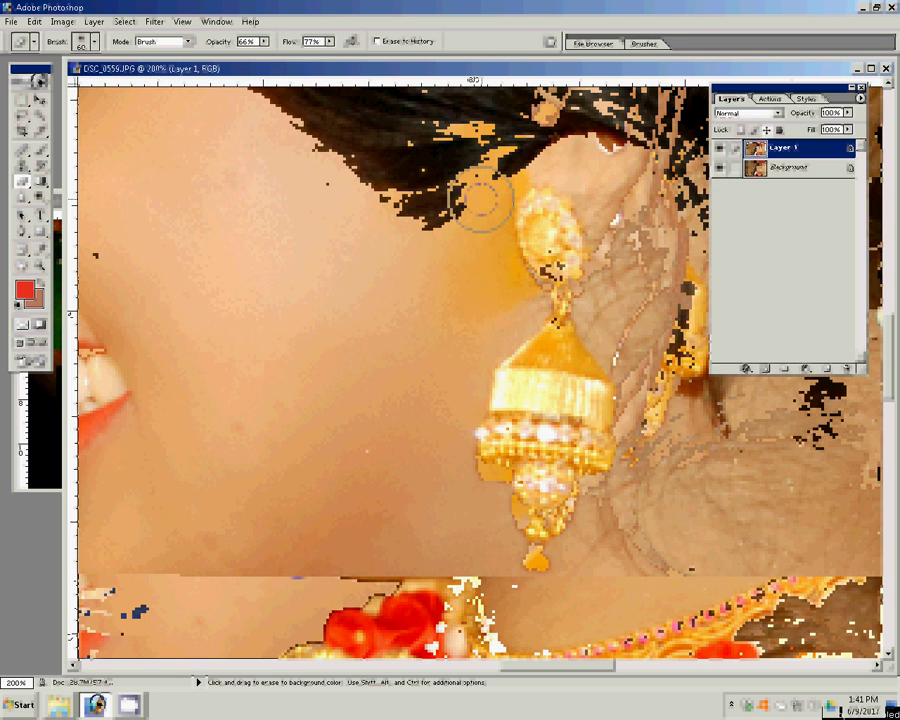
pyautogui.click(431, 304)
pyautogui.click(361, 320)
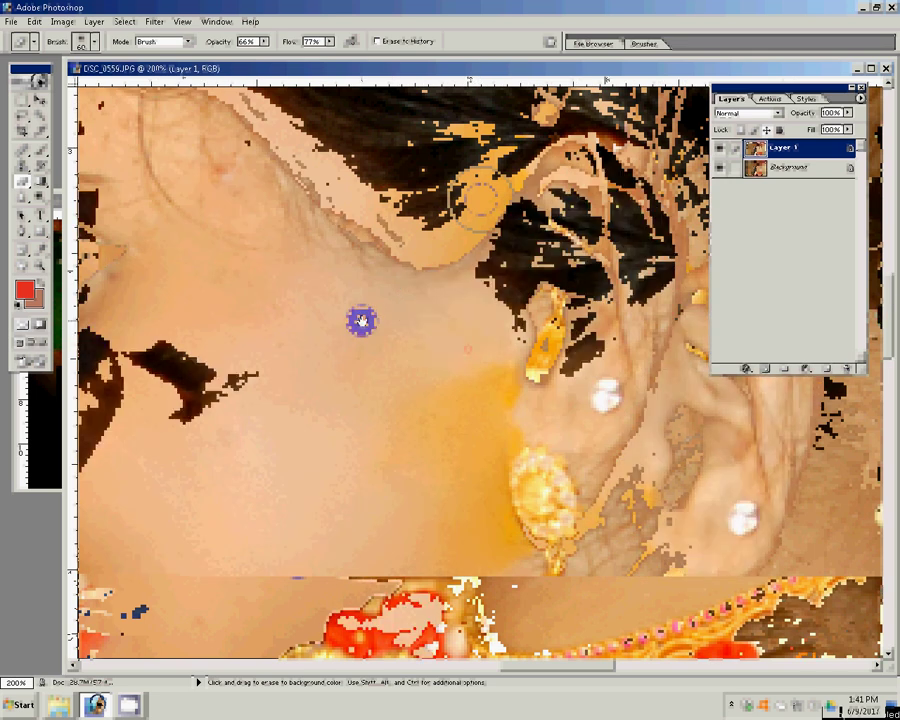
pyautogui.moveTo(361, 320)
pyautogui.mouseDown()
pyautogui.moveTo(366, 300)
pyautogui.moveTo(236, 231)
pyautogui.moveTo(117, 233)
pyautogui.moveTo(293, 256)
pyautogui.moveTo(278, 193)
pyautogui.moveTo(358, 443)
pyautogui.mouseUp()
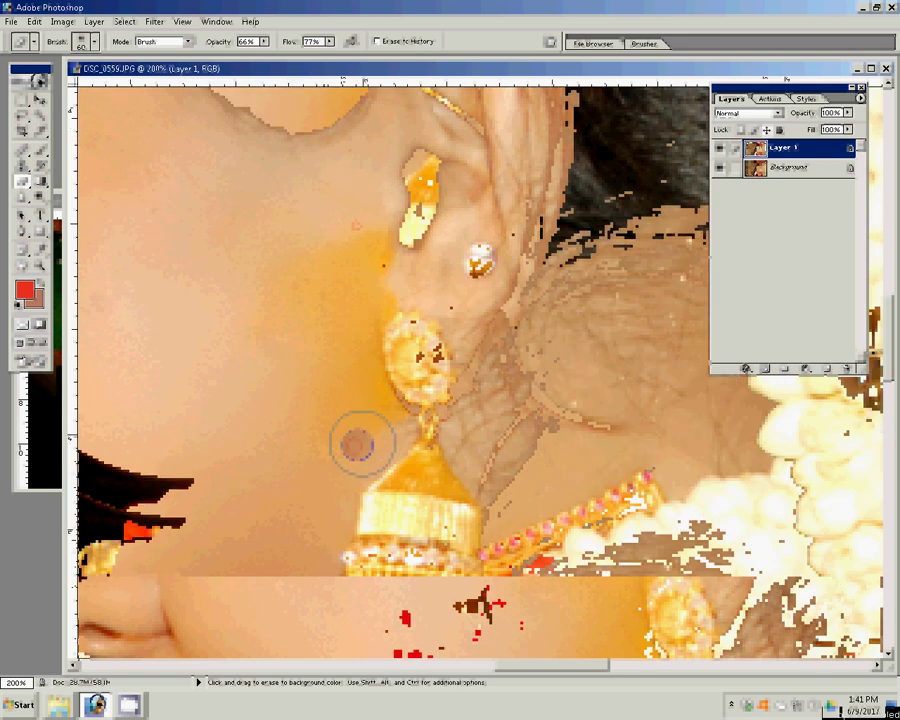
pyautogui.scroll(-5, 358, 443)
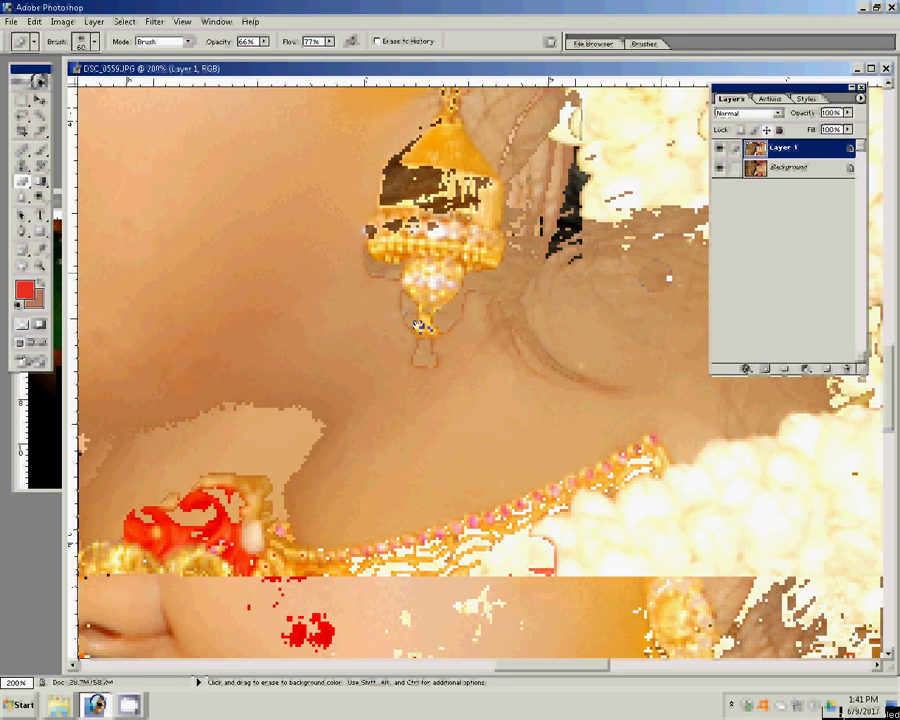
pyautogui.hscroll(4, 420, 325)
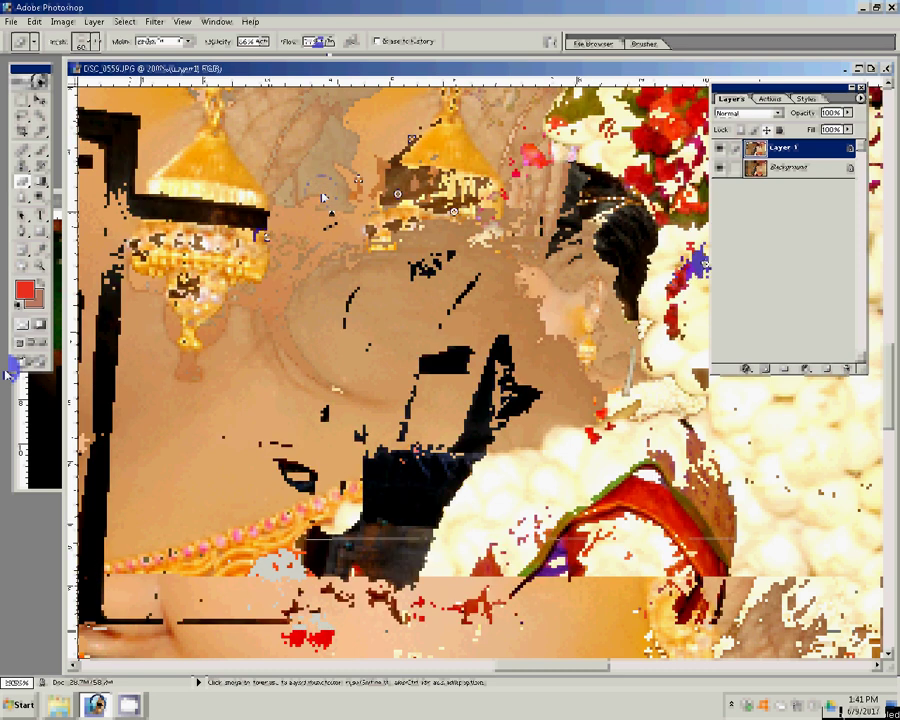
pyautogui.press('z')
pyautogui.hotkey('ctrl', '0')
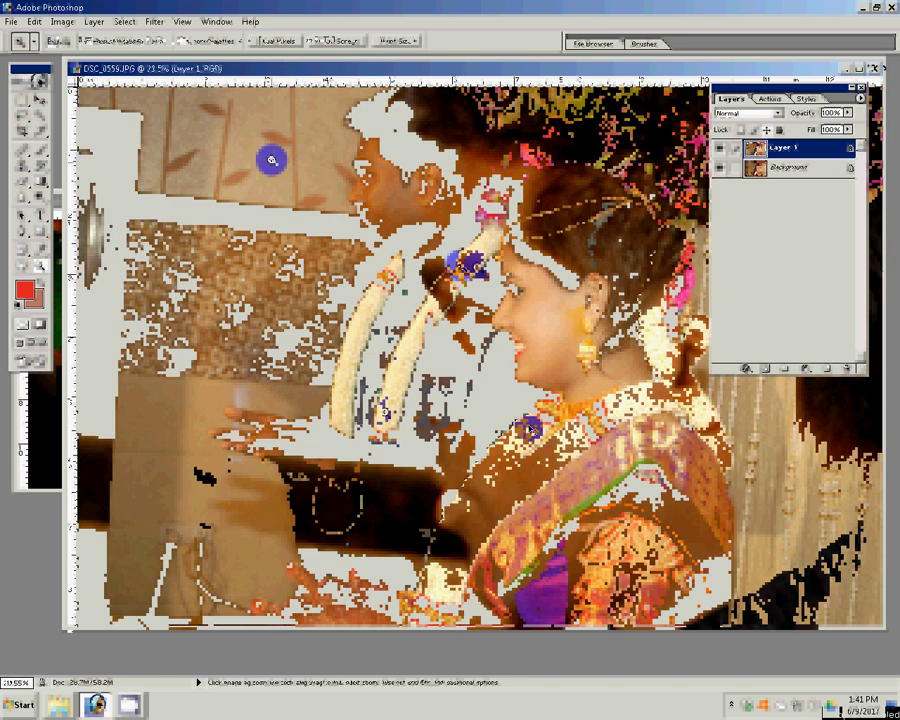
# Step: Return to the Eraser tool and open the Layer menu
pyautogui.press('e')
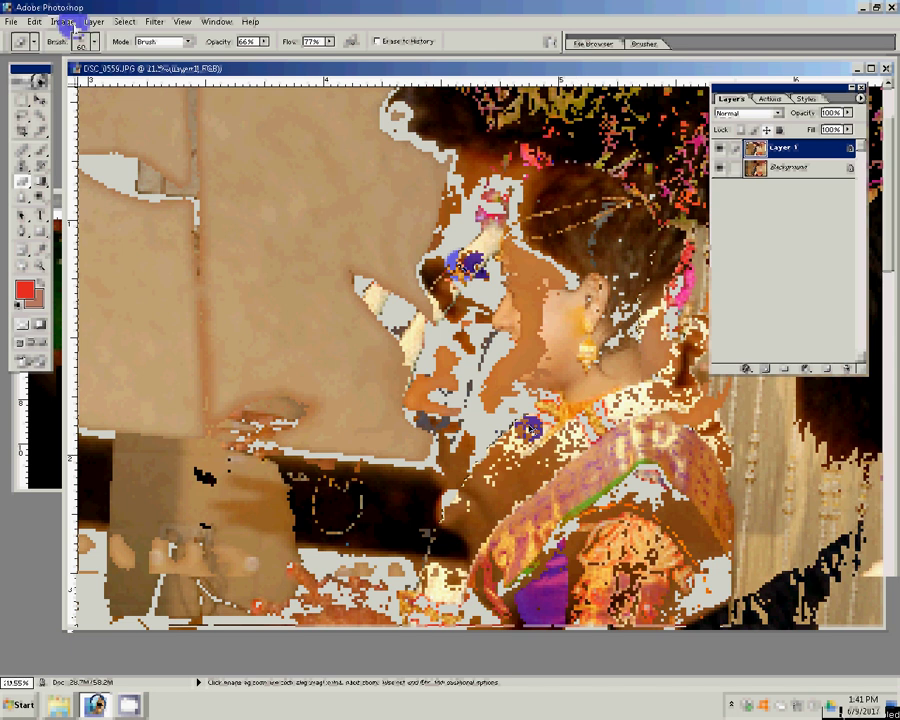
pyautogui.click(94, 21)
# Step: Delete Layer 1, fit the photo on screen, dismiss the locked-layer alert and zoom to 200%
pyautogui.click(120, 66)
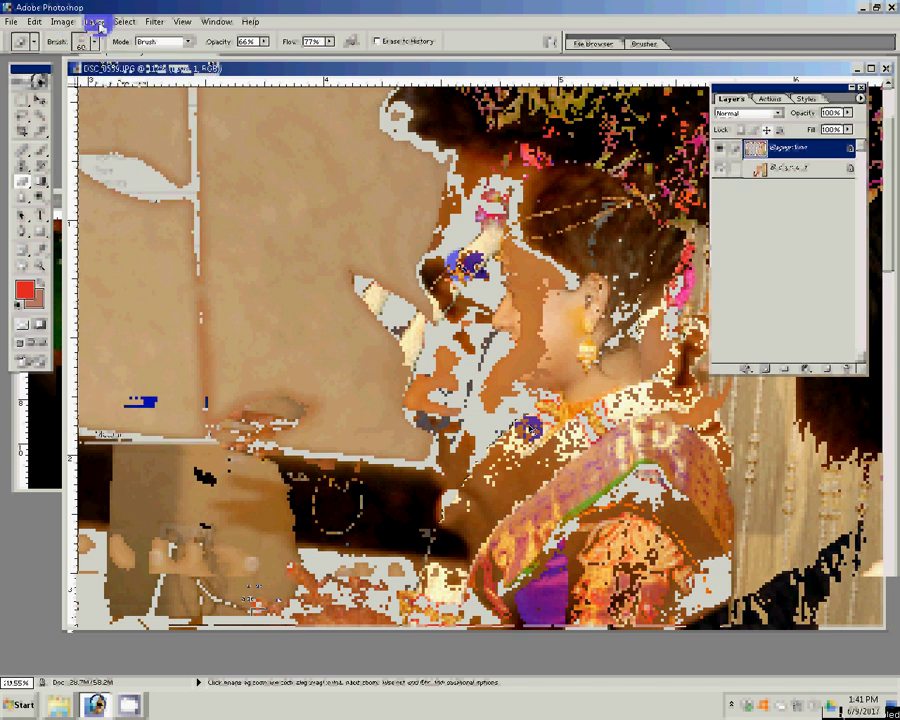
pyautogui.press('z')
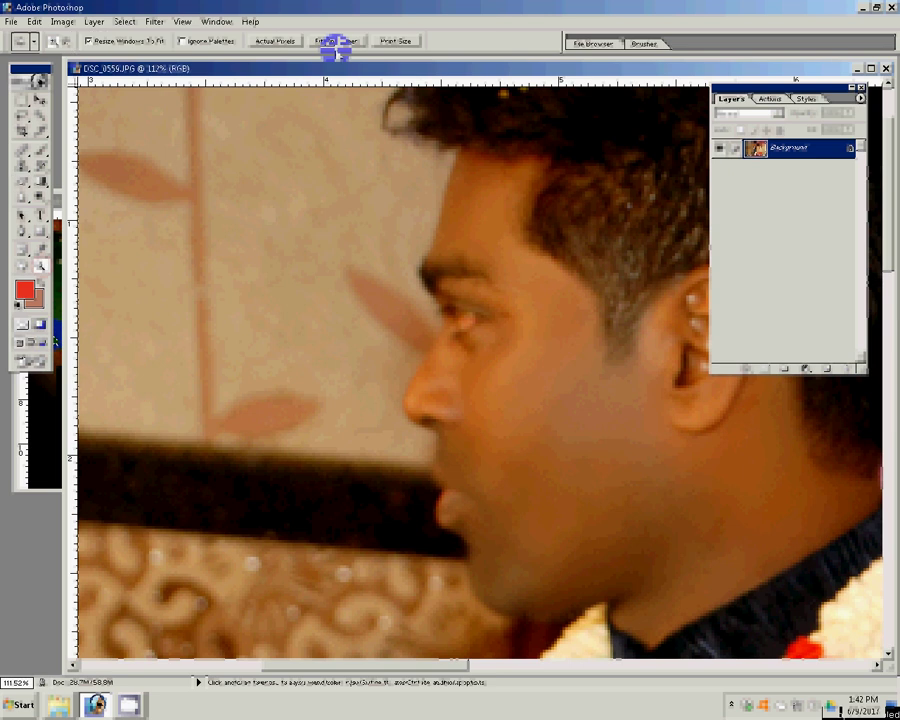
pyautogui.click(333, 40)
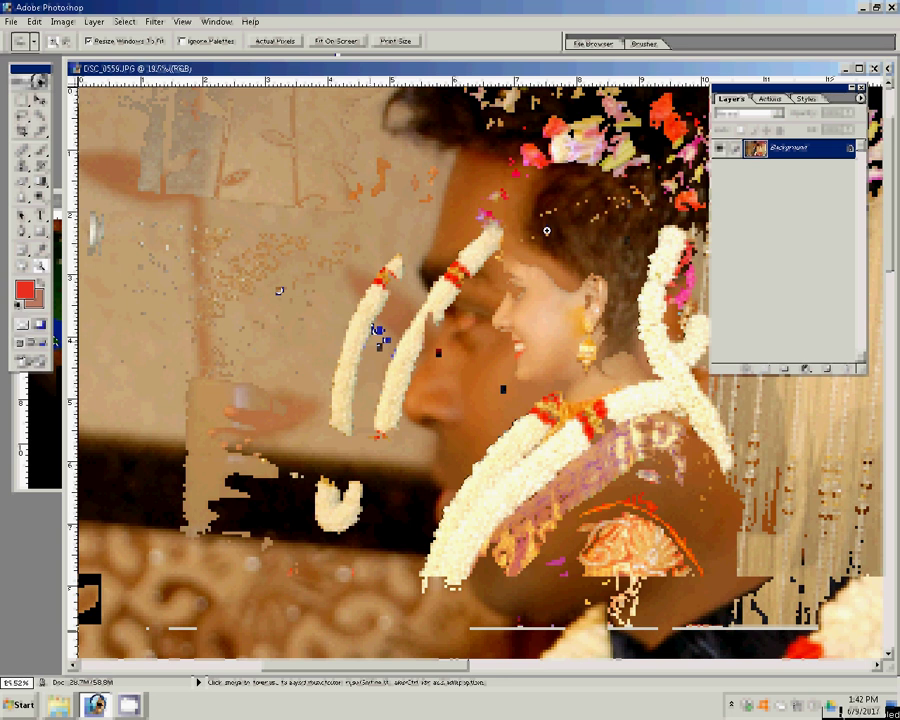
pyautogui.press('h')
pyautogui.click(495, 141)
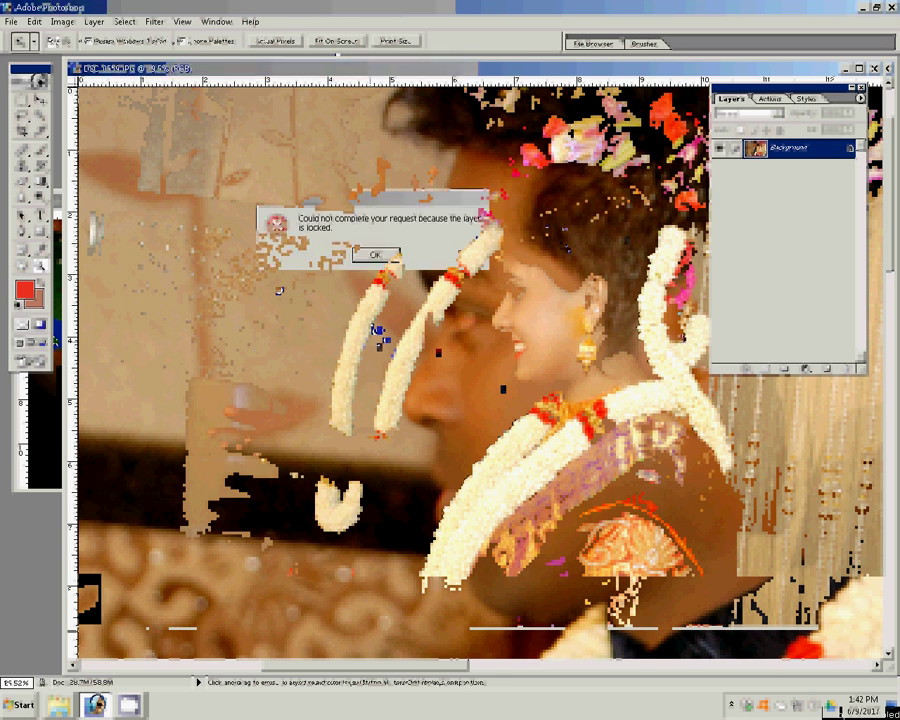
pyautogui.click(374, 253)
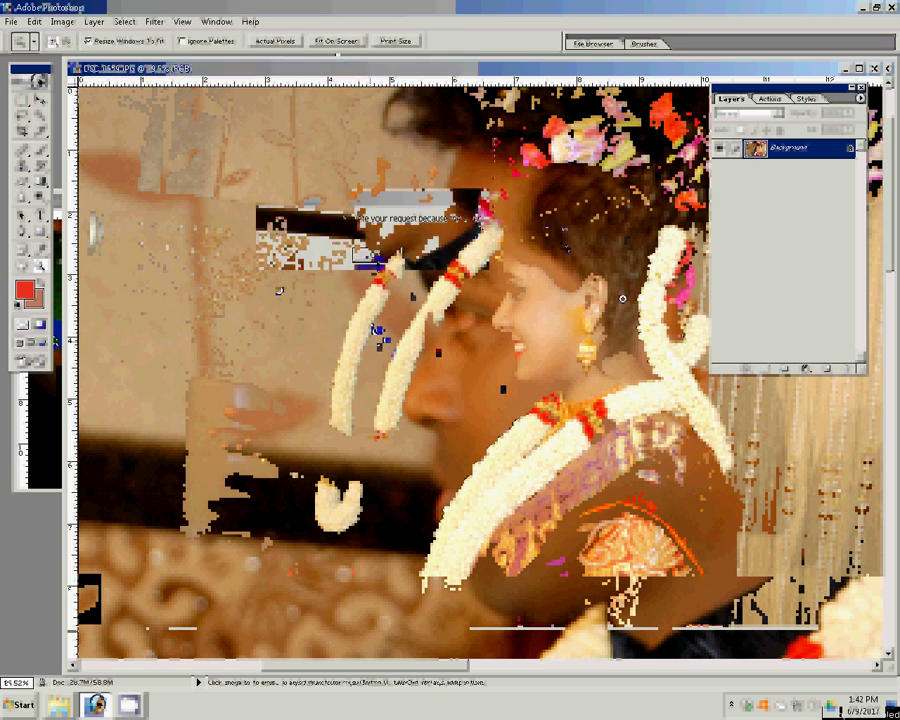
pyautogui.click(473, 329)
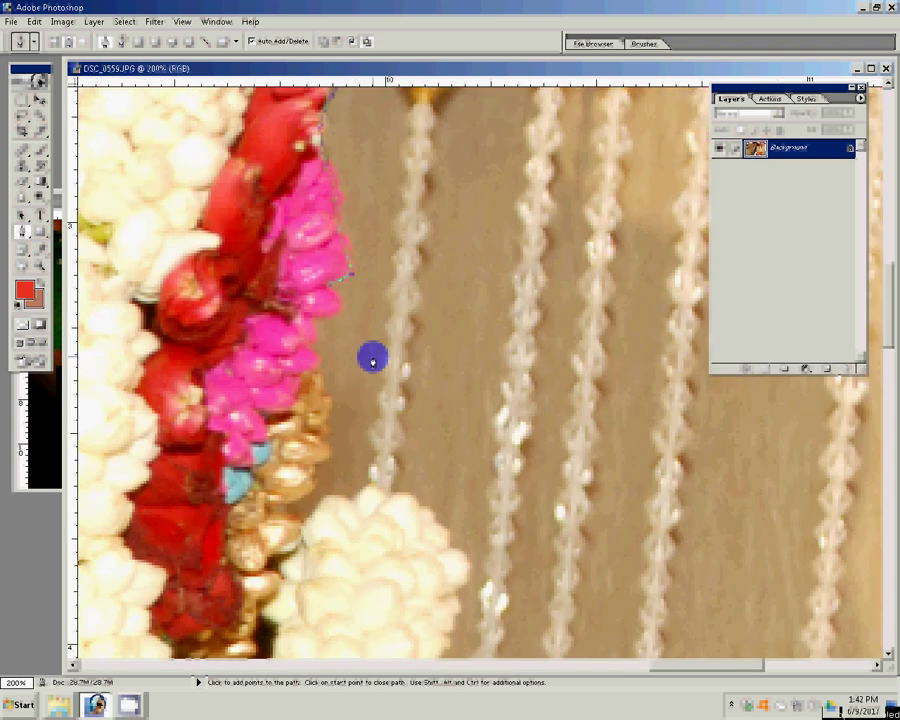
# Step: Place Pen anchors from the pink flowers along the garland and saree edge
pyautogui.click(324, 309)
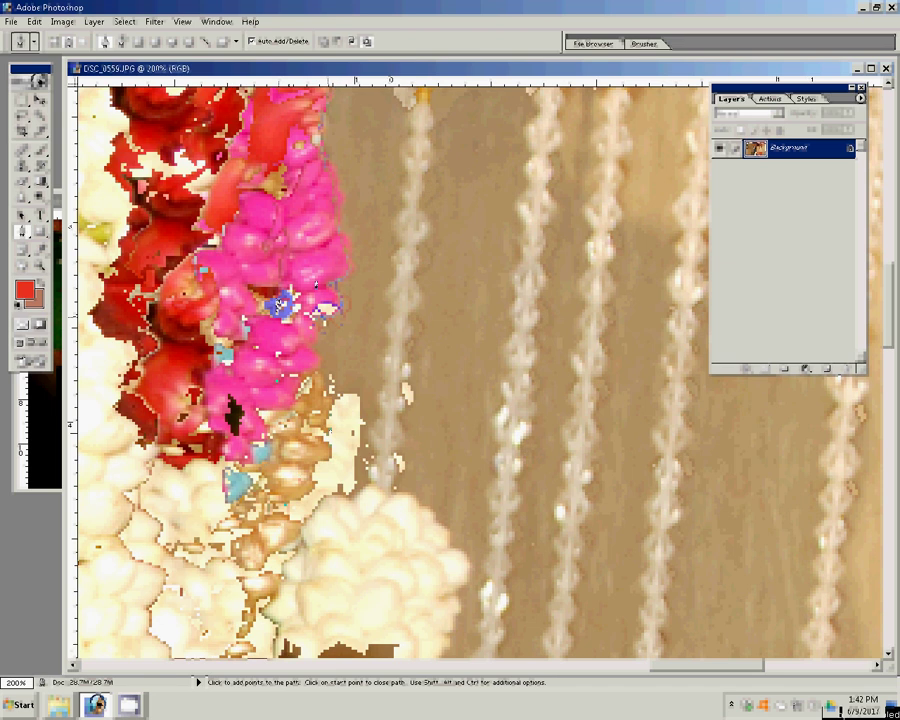
pyautogui.scroll(-5, 282, 305)
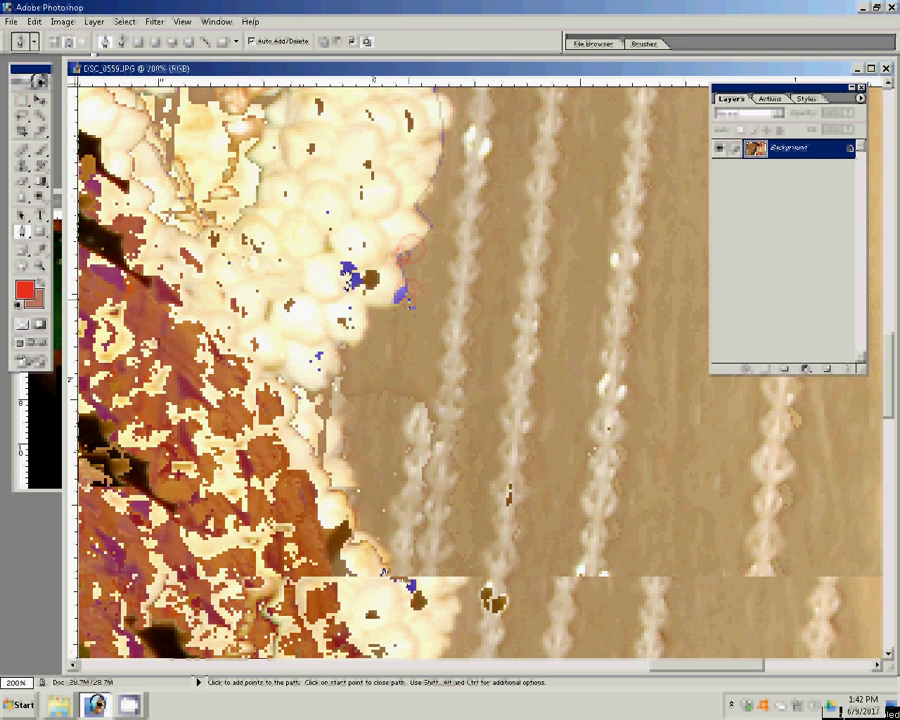
pyautogui.click(377, 392)
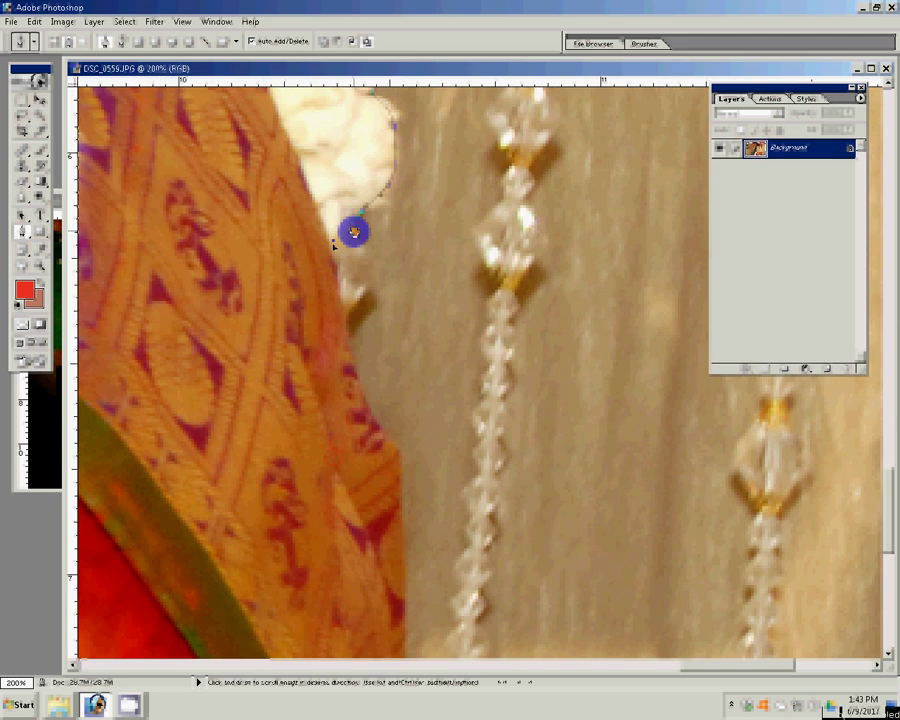
pyautogui.click(365, 160)
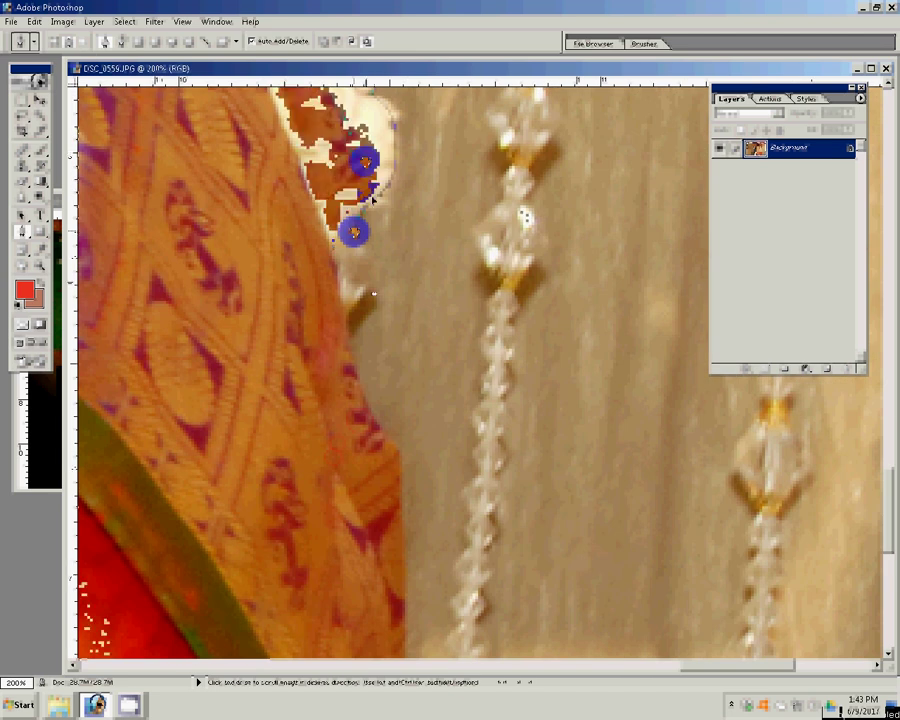
pyautogui.click(373, 110)
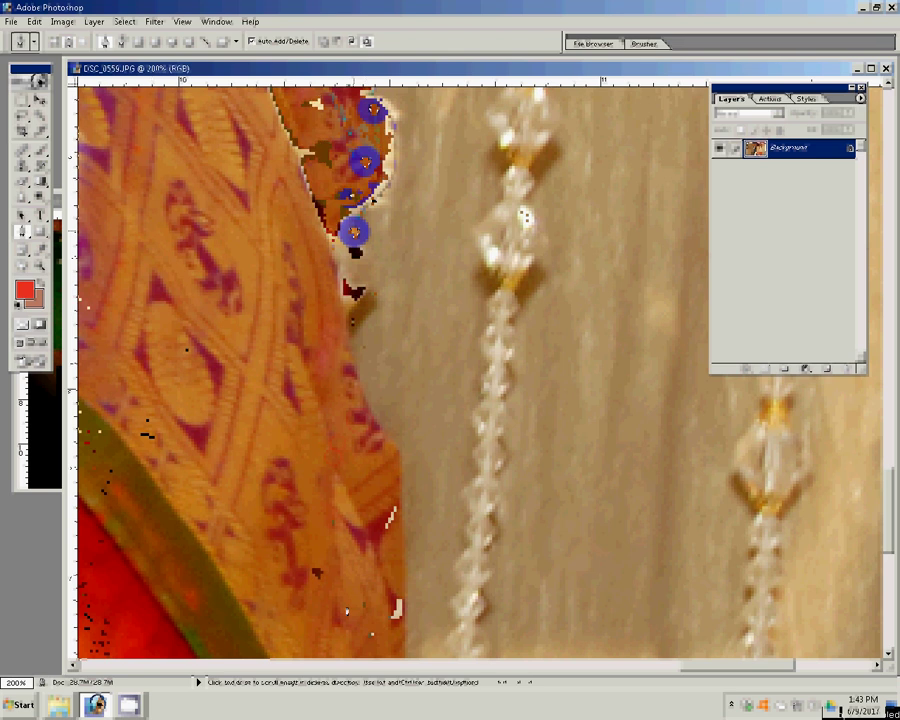
pyautogui.click(397, 88)
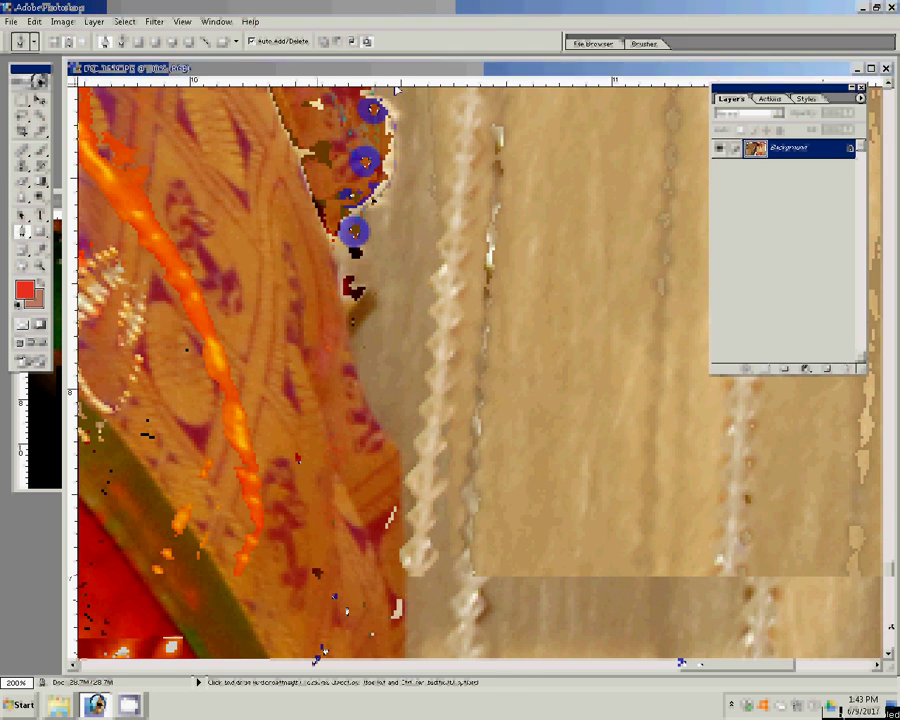
pyautogui.moveTo(322, 652)
pyautogui.mouseDown()
pyautogui.moveTo(705, 545)
pyautogui.moveTo(611, 529)
pyautogui.moveTo(304, 535)
pyautogui.mouseUp()
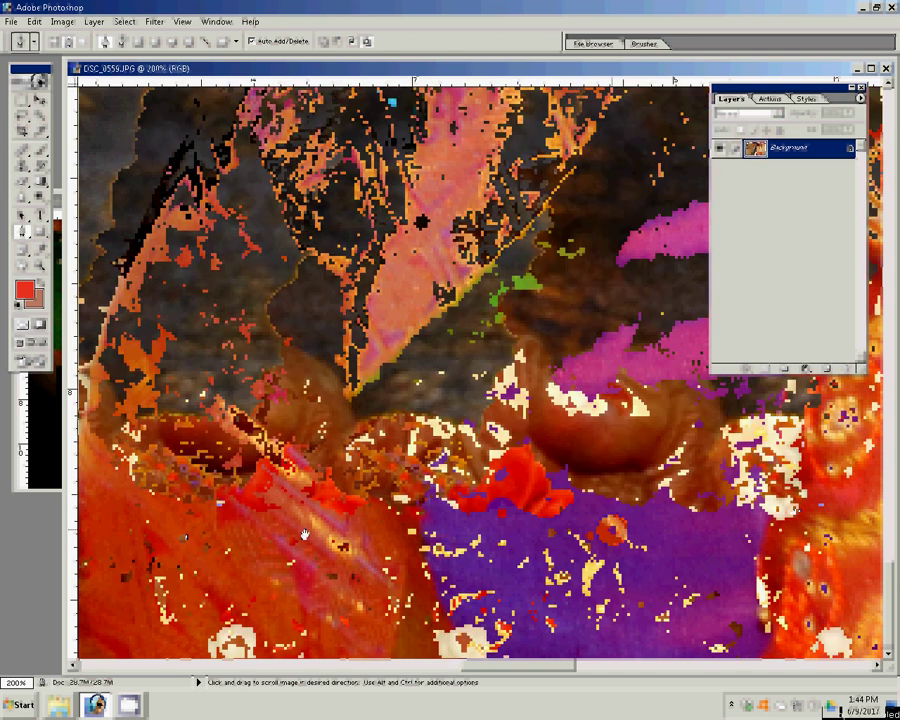
# Step: Pan along the couple's outline toward the bride's hennaed fingers
pyautogui.moveTo(304, 535); pyautogui.dragTo(562, 468)
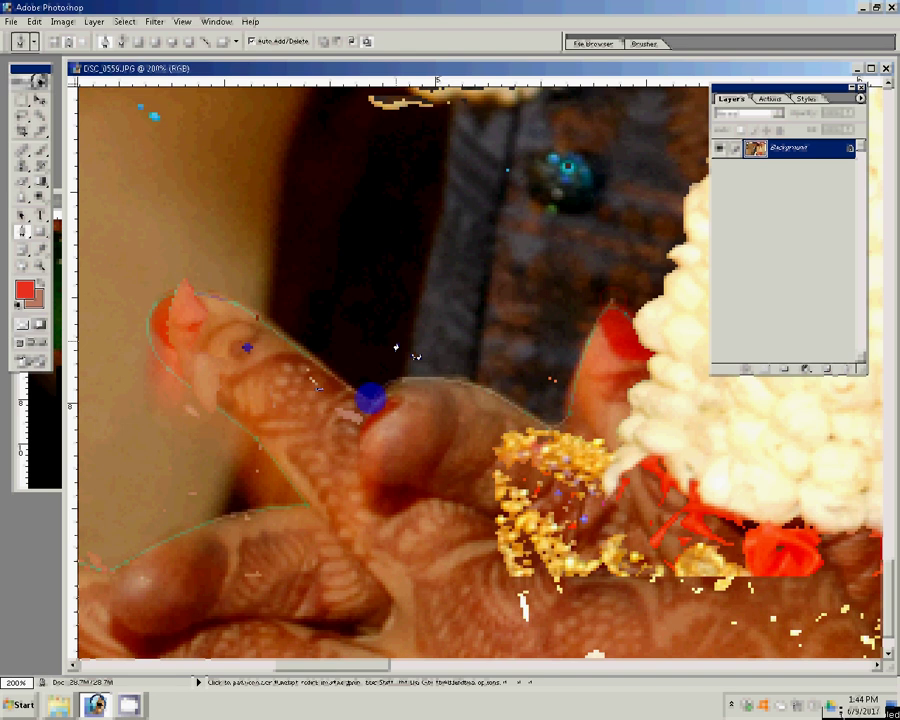
pyautogui.hscroll(5, 370, 398)
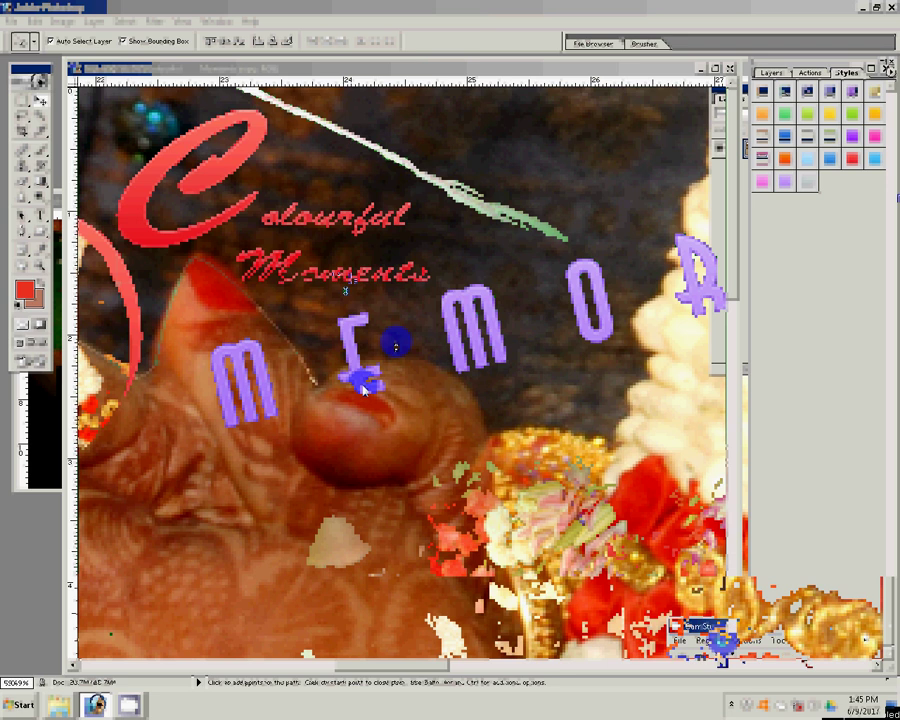
# Step: Try several styles on Colourful Moments, settling on the lavender one
pyautogui.click(832, 158)
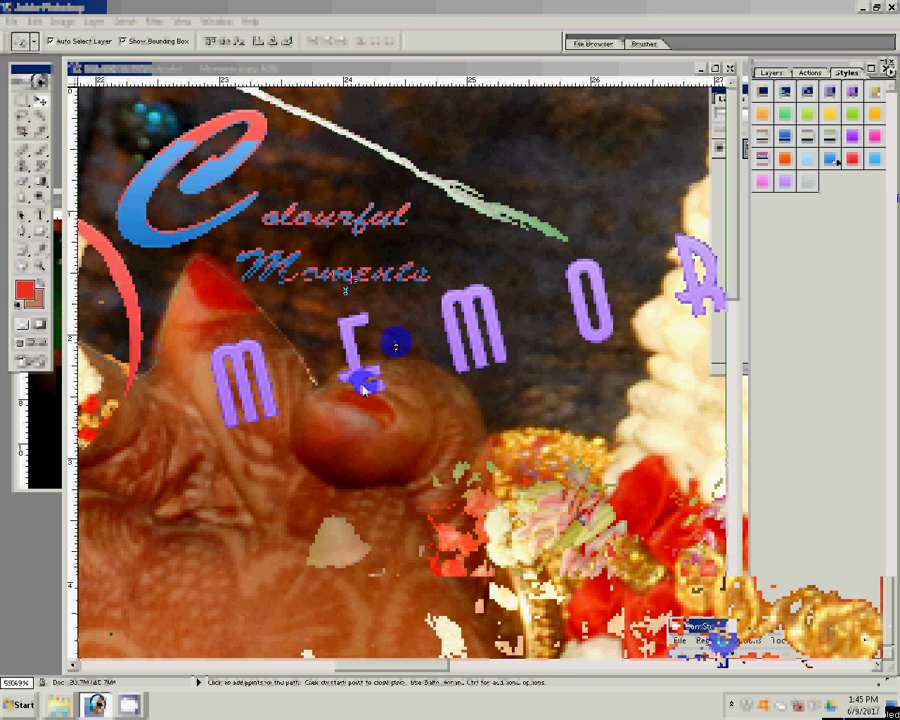
pyautogui.click(826, 110)
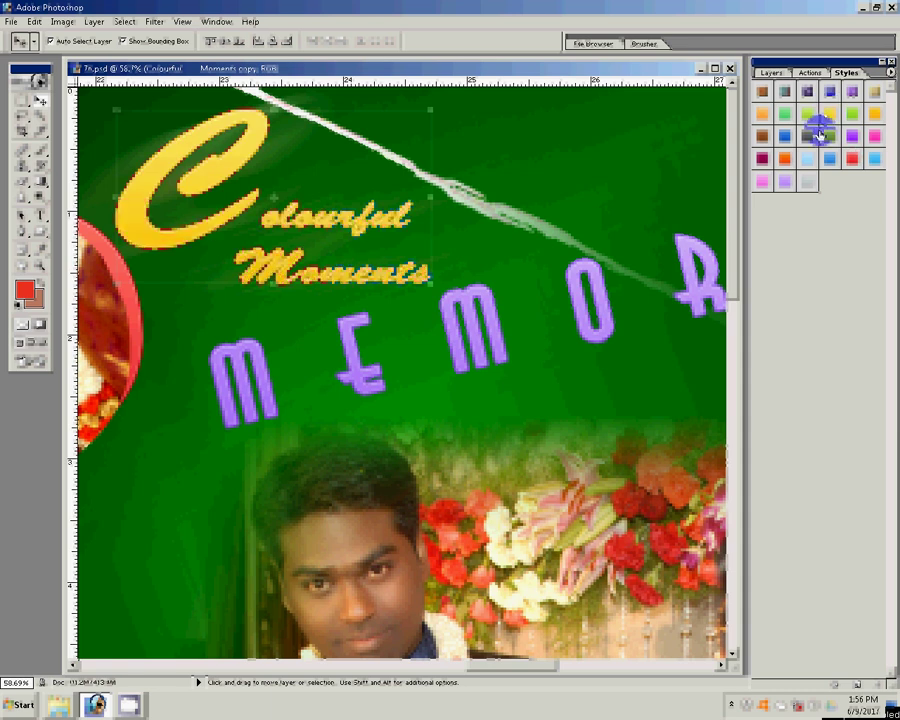
pyautogui.click(786, 137)
pyautogui.click(767, 182)
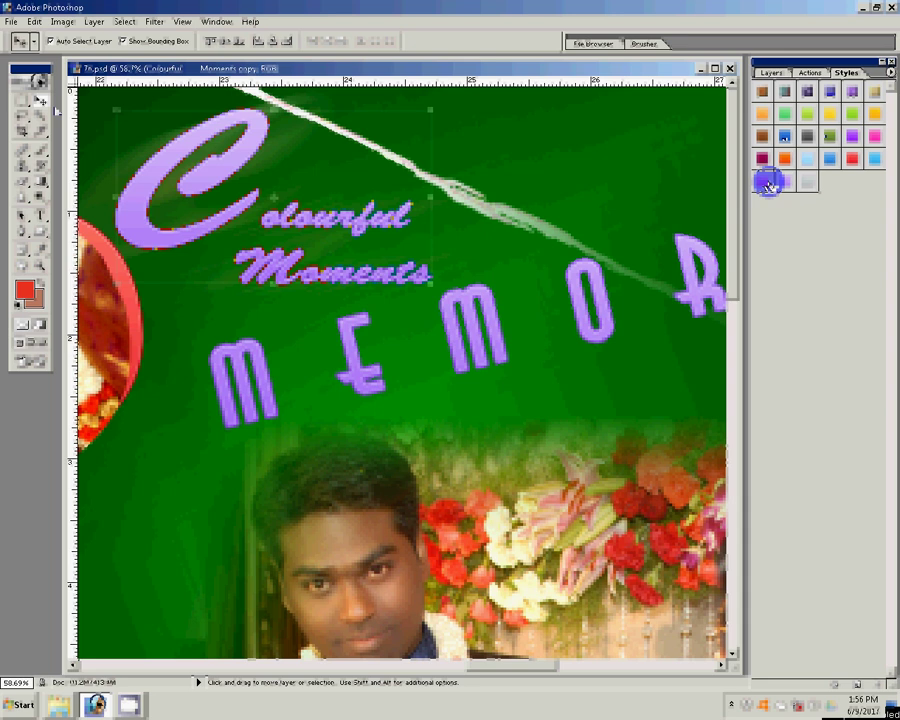
# Step: Fit the spread on screen and bring back the Almost finalised photo folder
pyautogui.press('z')
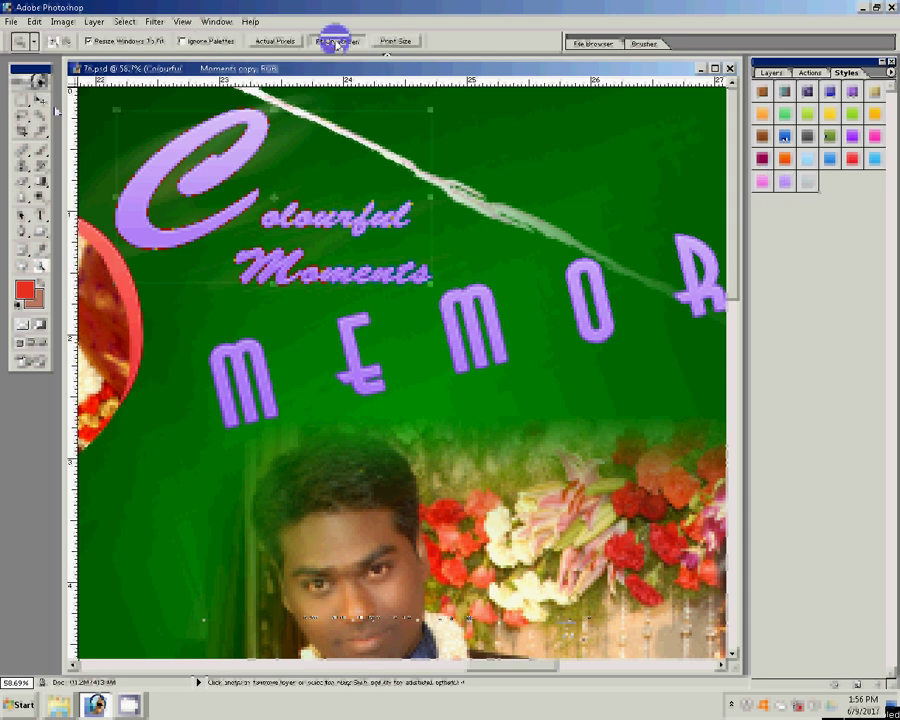
pyautogui.click(335, 40)
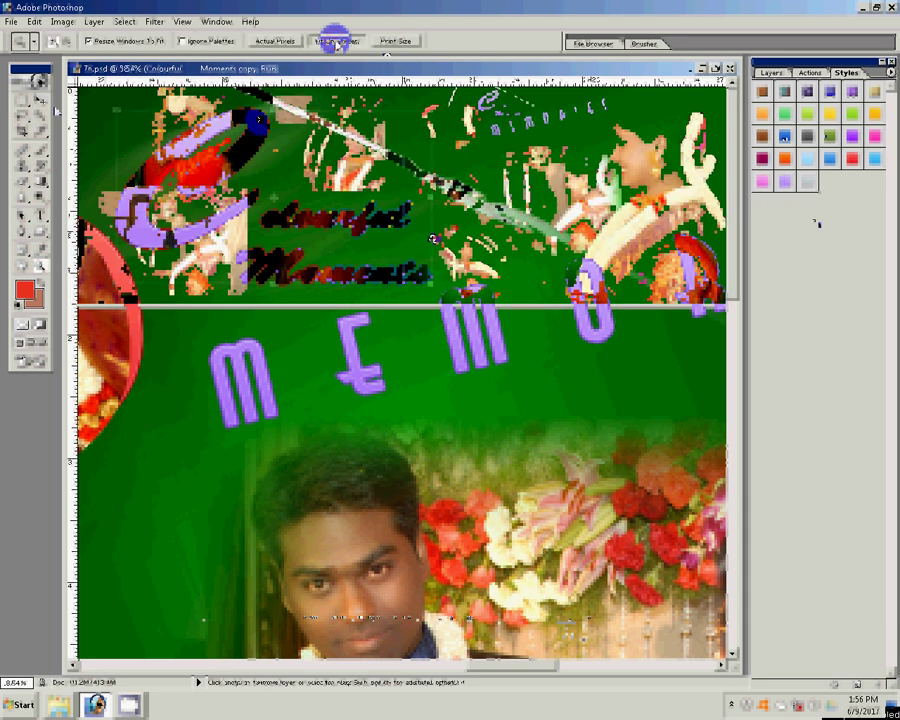
pyautogui.click(335, 40)
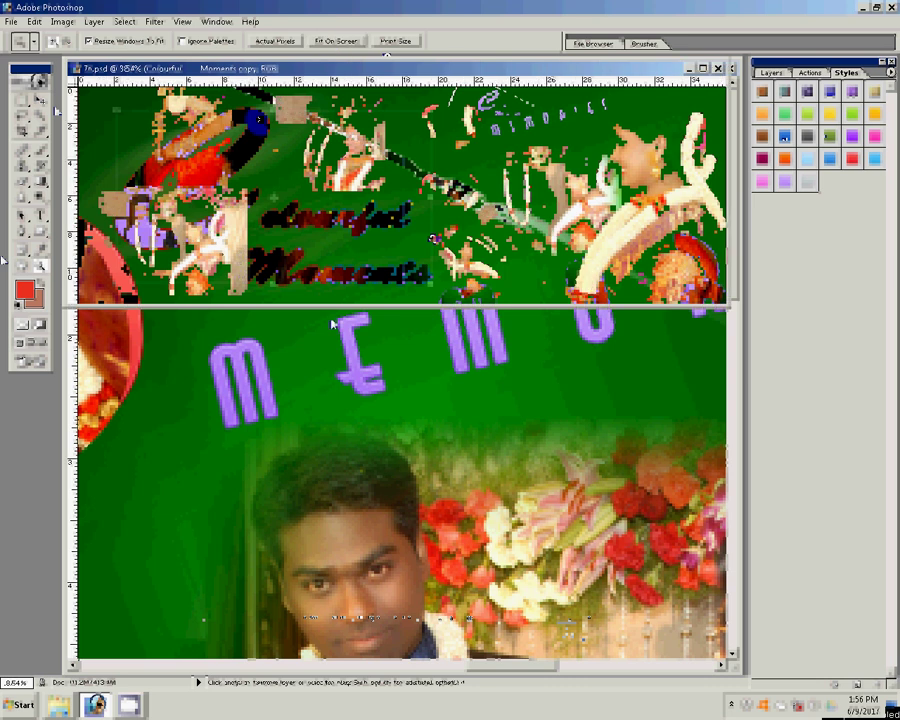
pyautogui.hotkey('alt', 'Tab')
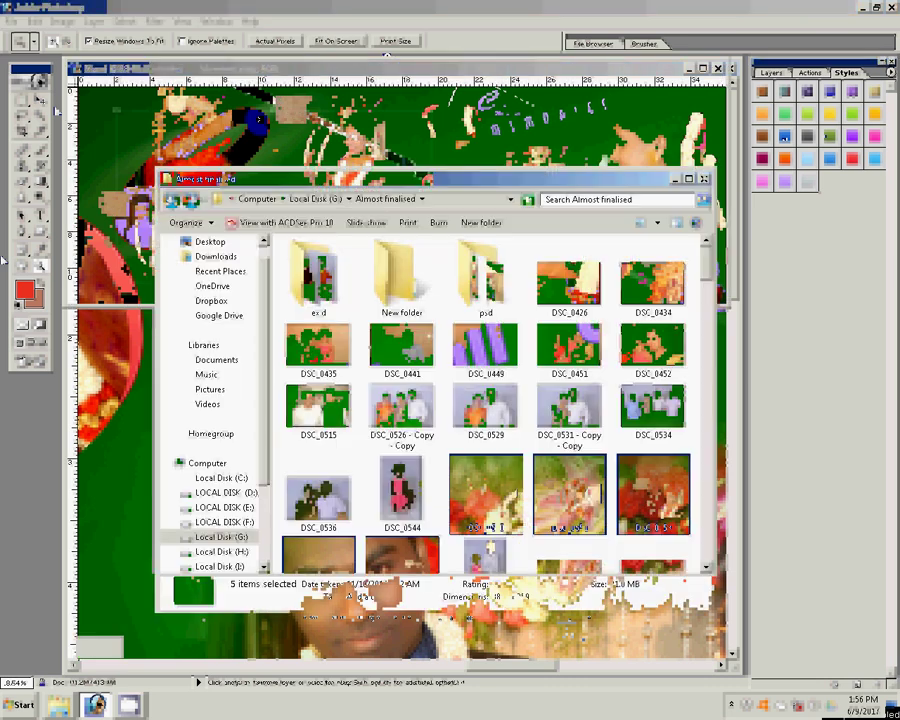
# Step: Find DSC_0636 in the Almost finalised folder and open it in Photoshop
pyautogui.click(308, 278)
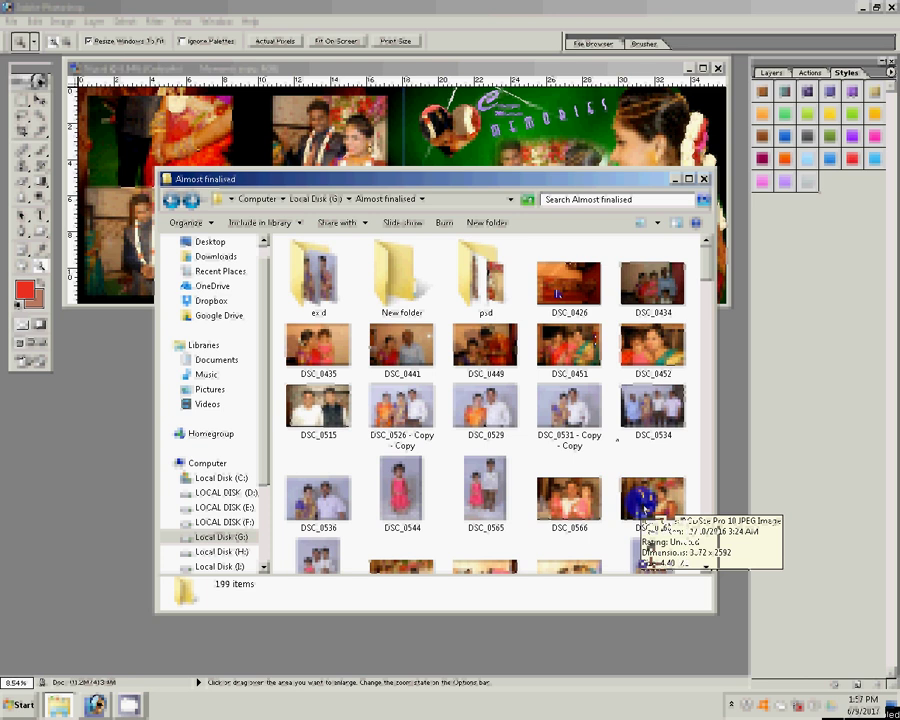
pyautogui.moveTo(652, 498)
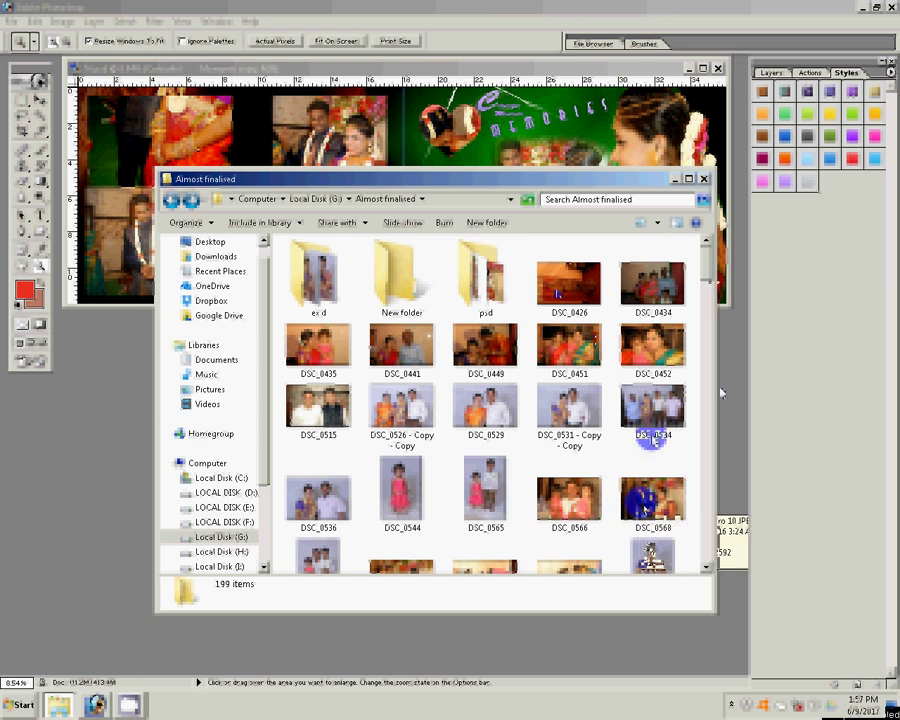
pyautogui.scroll(-3, 698, 300)
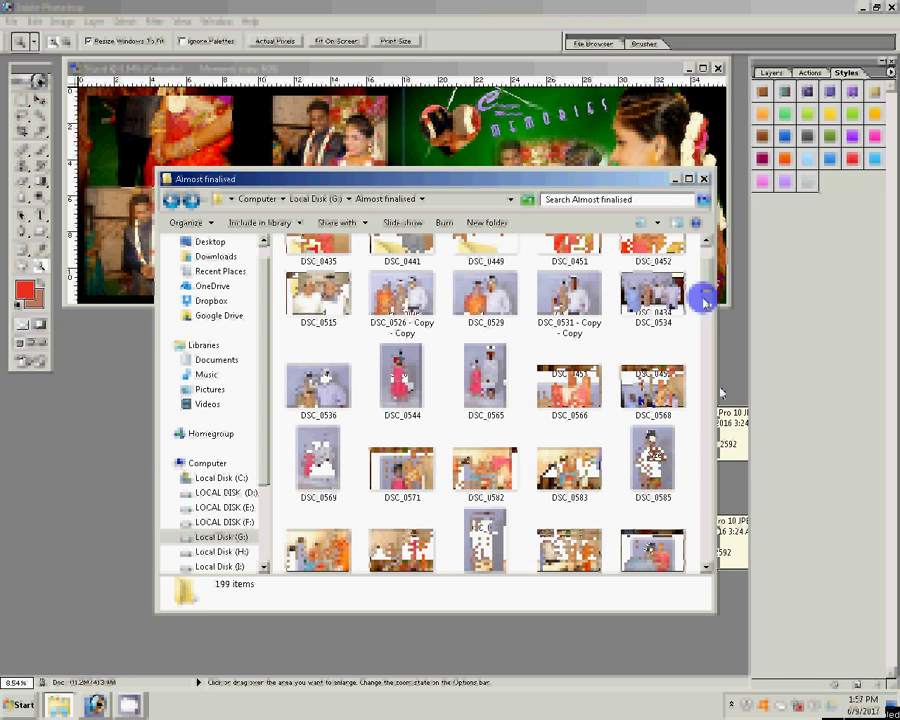
pyautogui.scroll(-1, 705, 290)
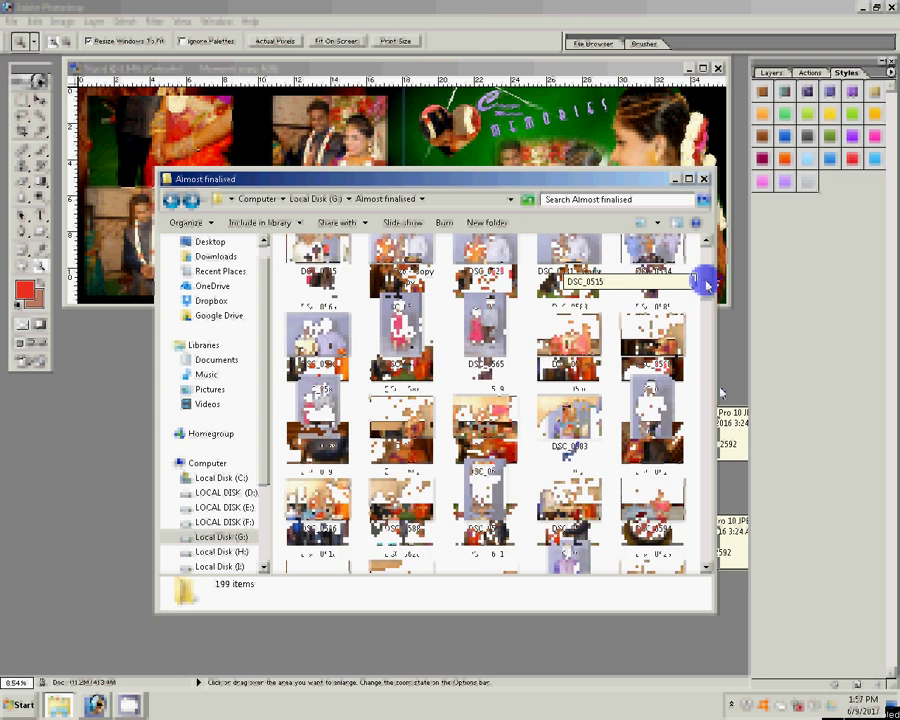
pyautogui.scroll(-2, 707, 300)
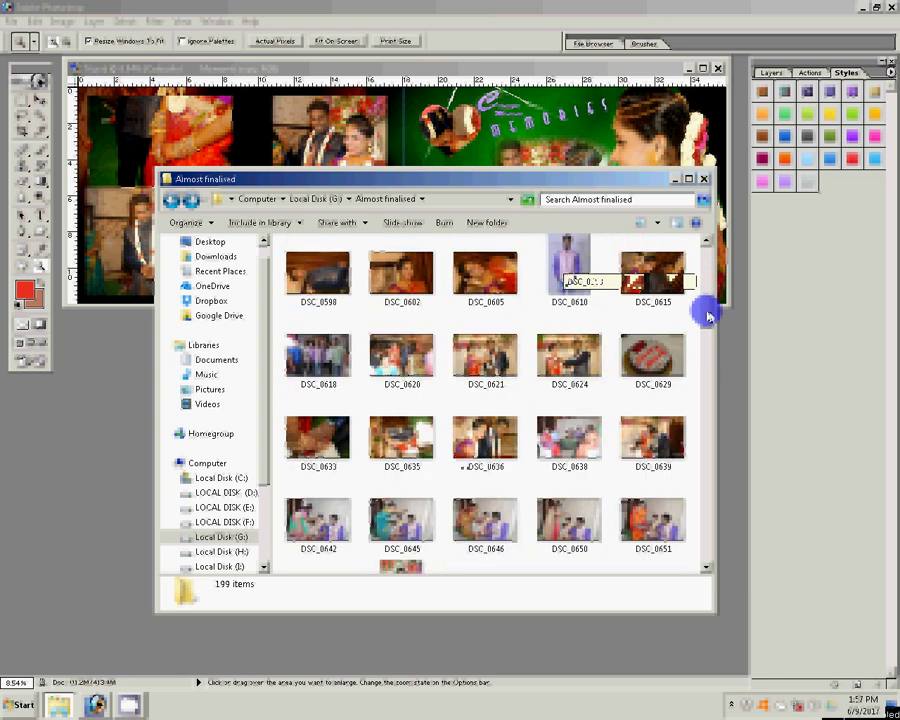
pyautogui.press('space')
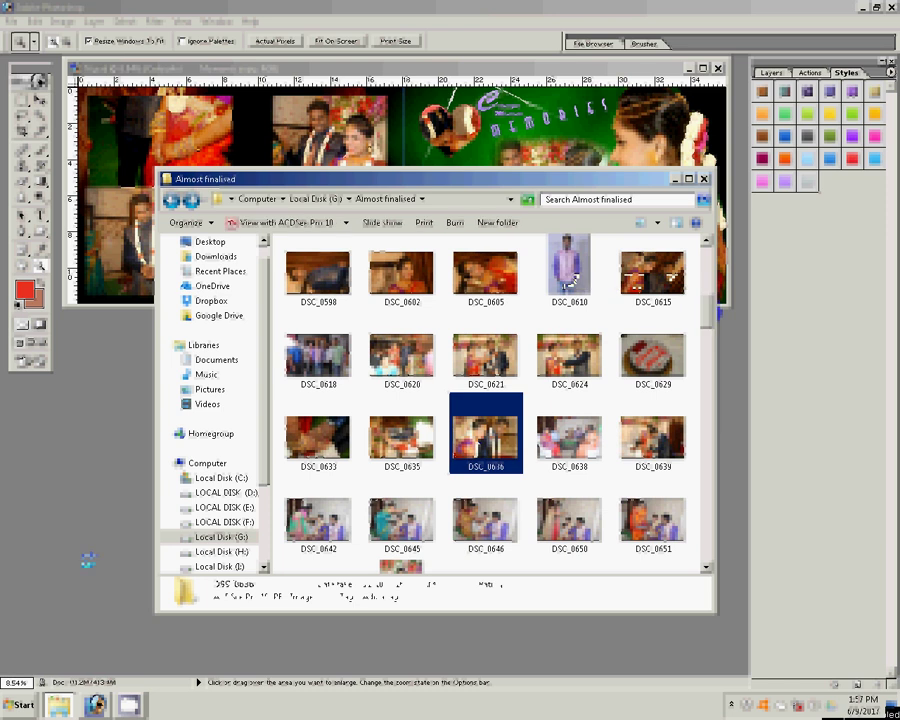
pyautogui.click(88, 556)
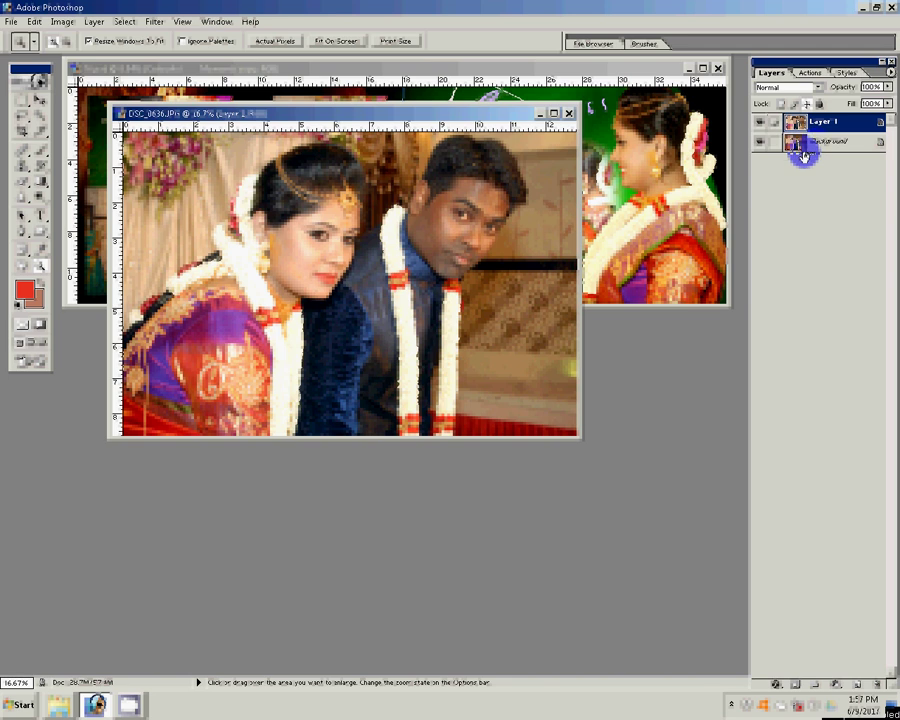
# Step: Make DSC_0636's Background layer active and open the Filter menu to reach Magic Pro
pyautogui.click(800, 150)
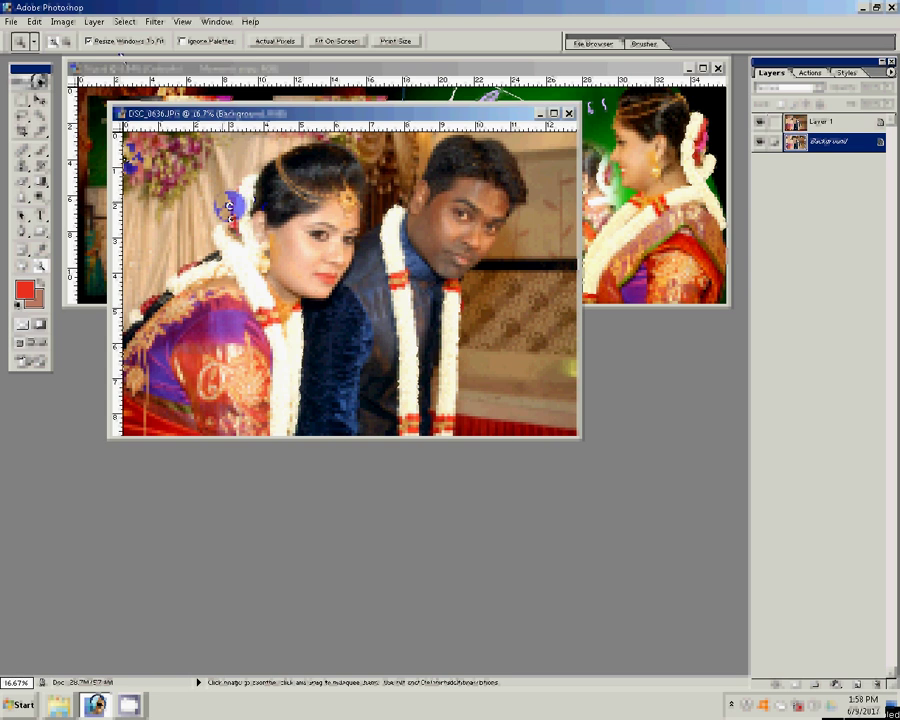
pyautogui.click(153, 22)
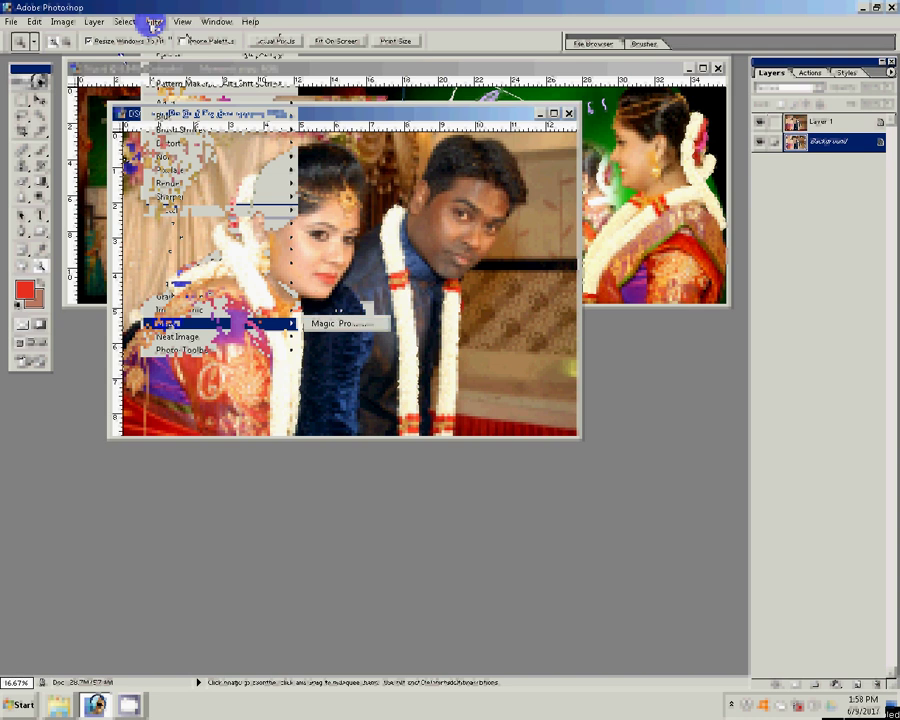
# Step: Run Magic Pro on the Background layer with Graininess set to 98
pyautogui.click(330, 323)
pyautogui.moveTo(433, 326); pyautogui.dragTo(488, 330)
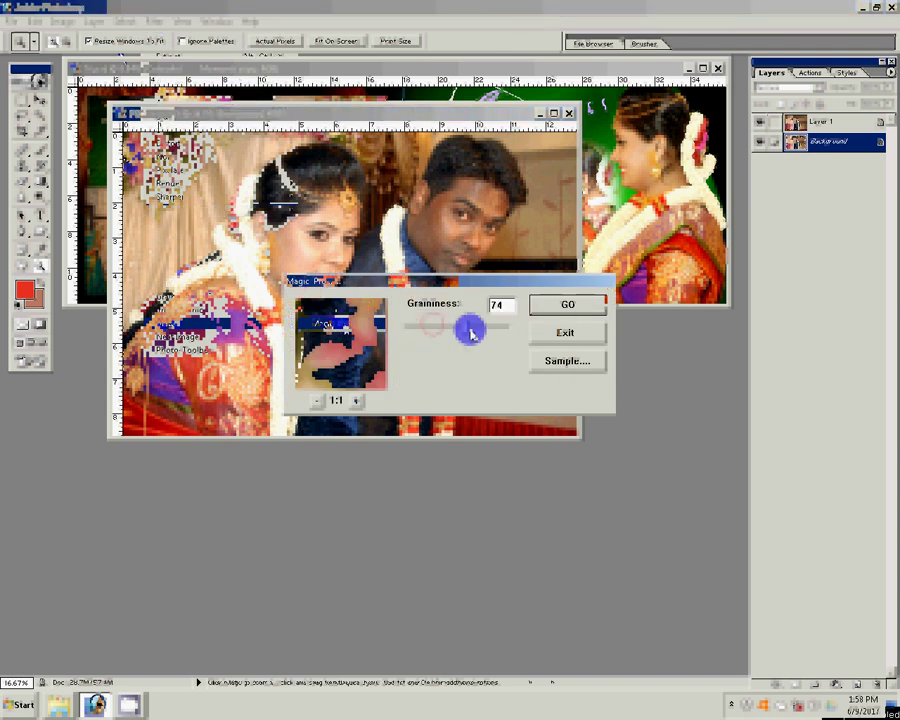
pyautogui.click(576, 307)
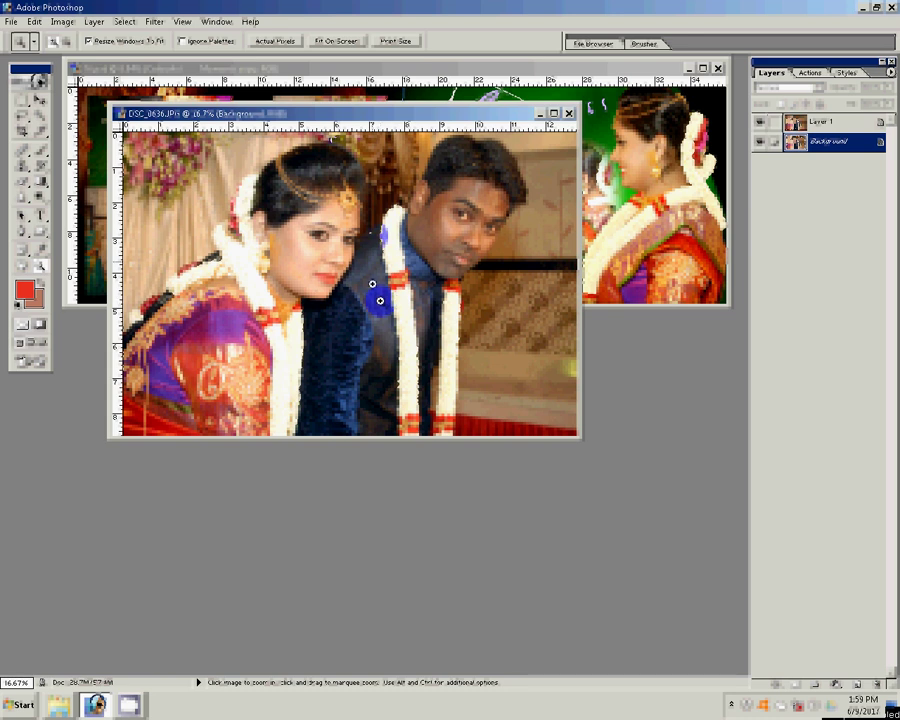
# Step: Zoom in on the faces and ready a 200-pixel eraser on Layer 1
pyautogui.click(508, 304)
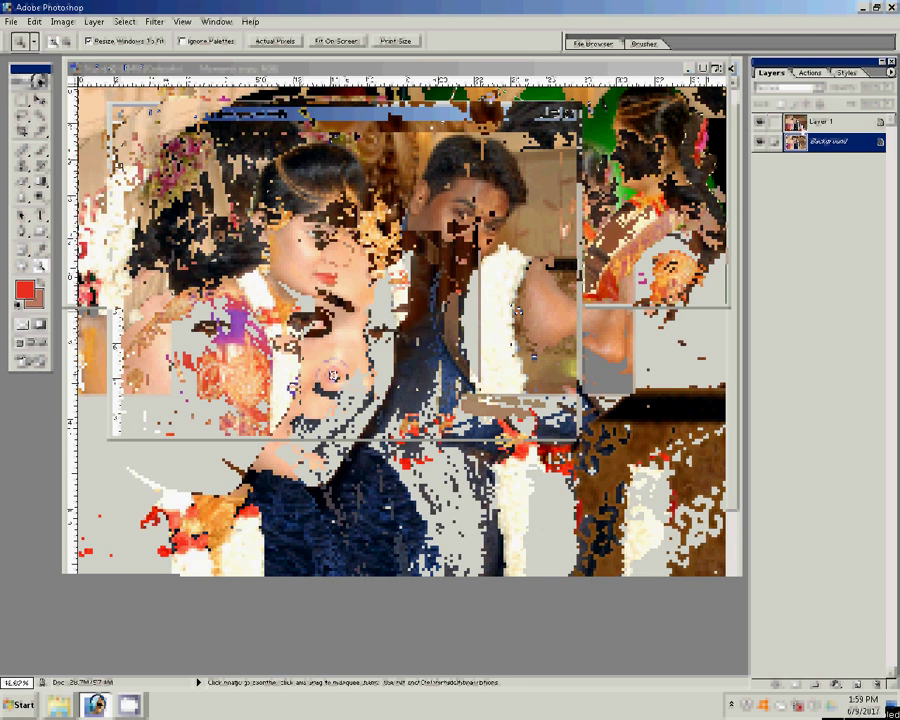
pyautogui.click(822, 124)
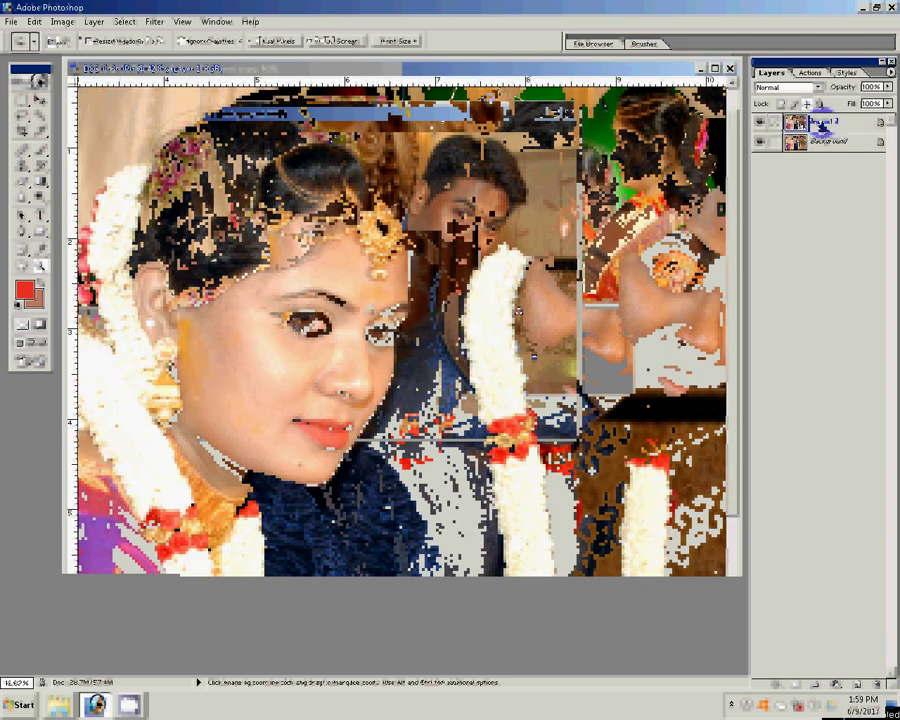
pyautogui.press('b')
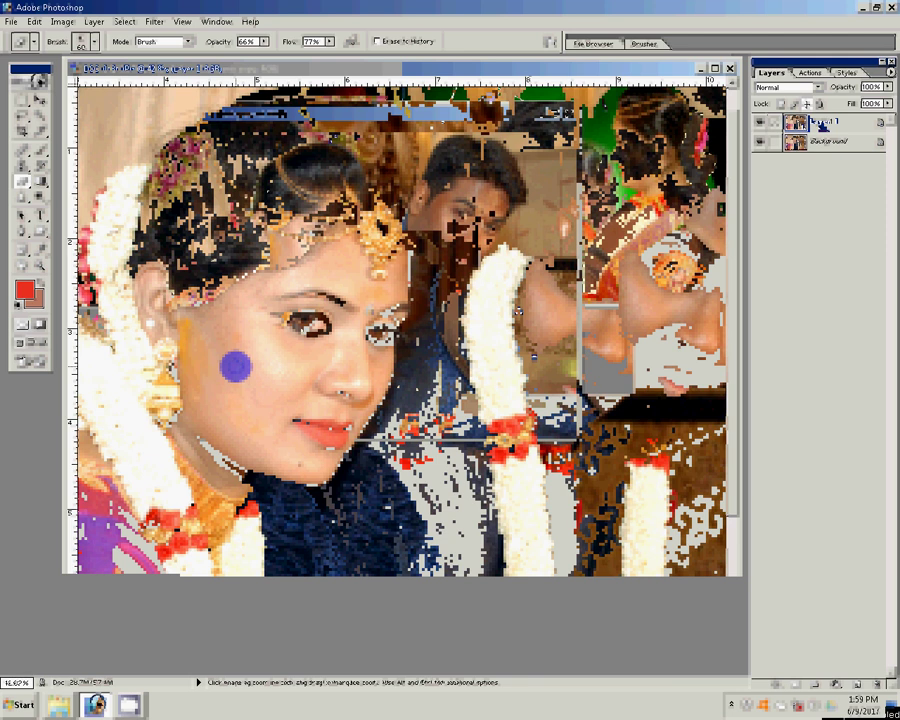
pyautogui.press(']')
pyautogui.press(']')
pyautogui.press(']')
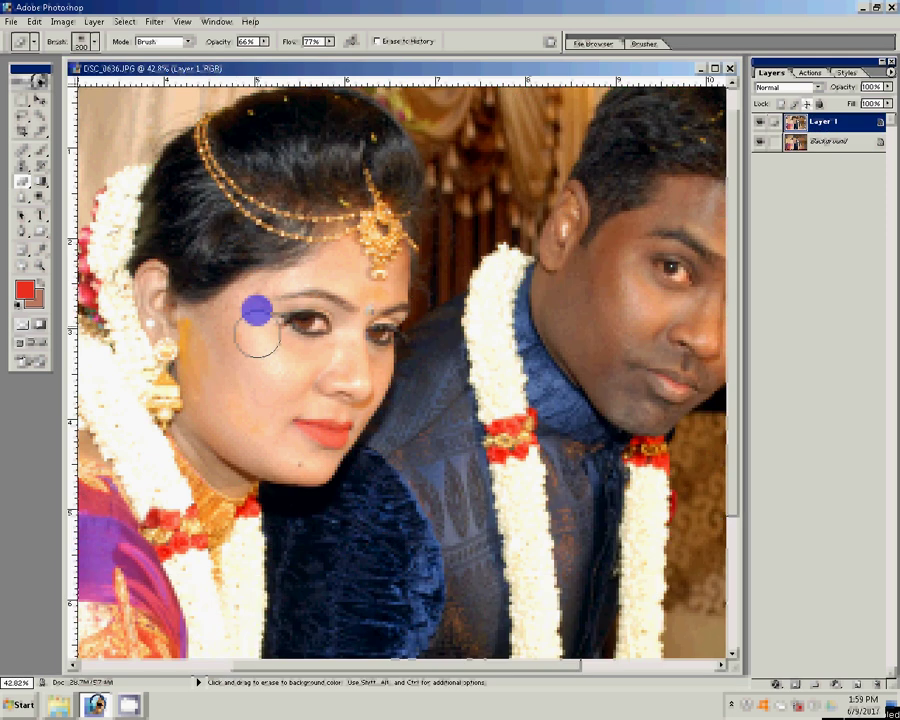
# Step: Erase Layer 1 over the woman's face, the man's garland, cheek and chin
pyautogui.moveTo(257, 338)
pyautogui.mouseDown()
pyautogui.moveTo(228, 356)
pyautogui.moveTo(245, 437)
pyautogui.moveTo(345, 353)
pyautogui.moveTo(287, 280)
pyautogui.moveTo(315, 465)
pyautogui.mouseUp()
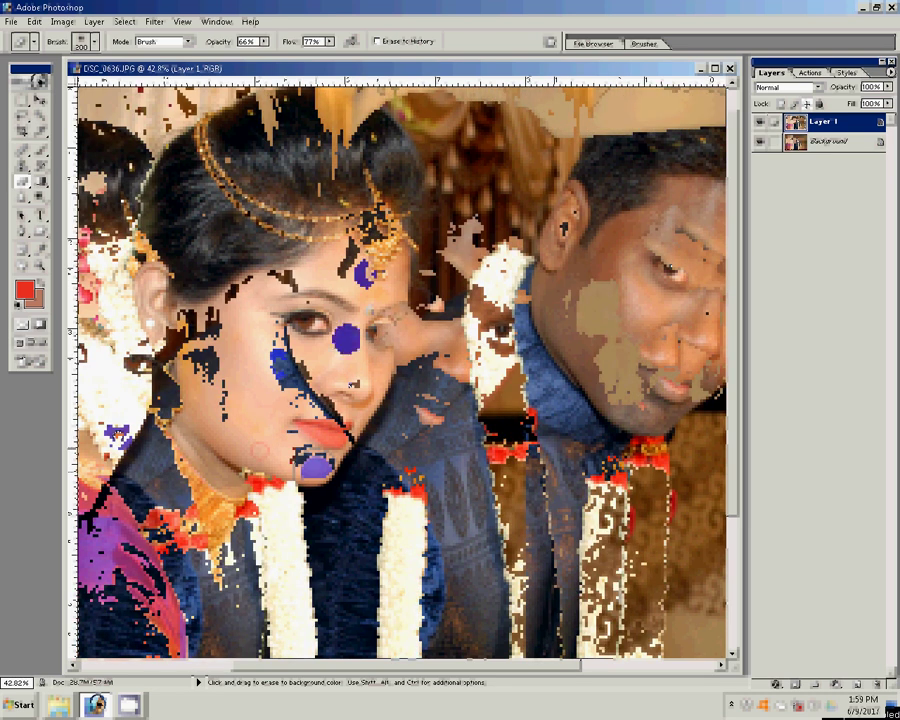
pyautogui.moveTo(315, 465); pyautogui.dragTo(340, 383)
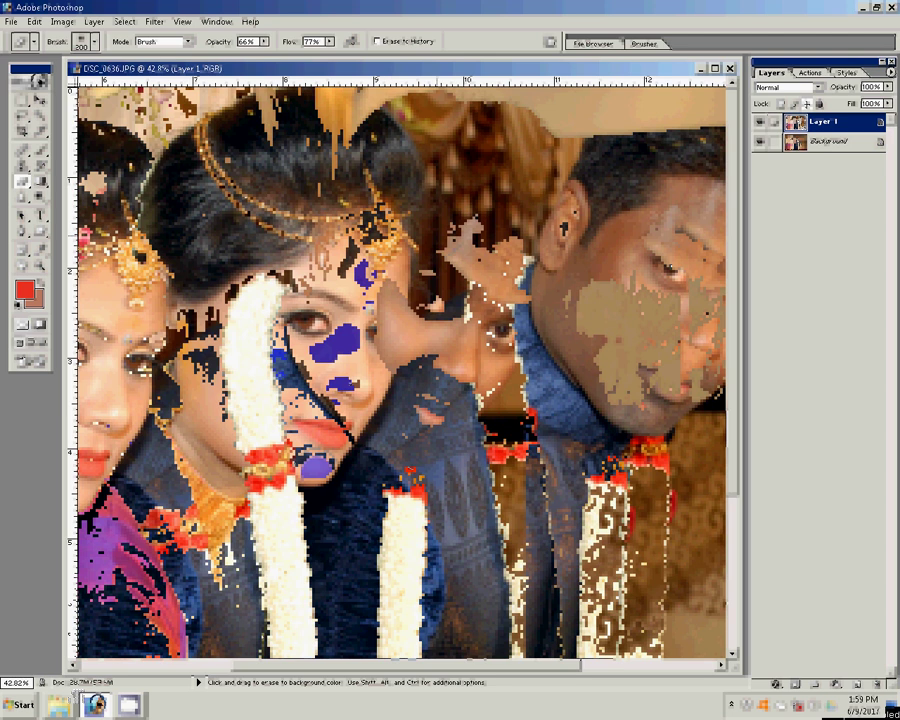
pyautogui.click(435, 304)
pyautogui.click(248, 312)
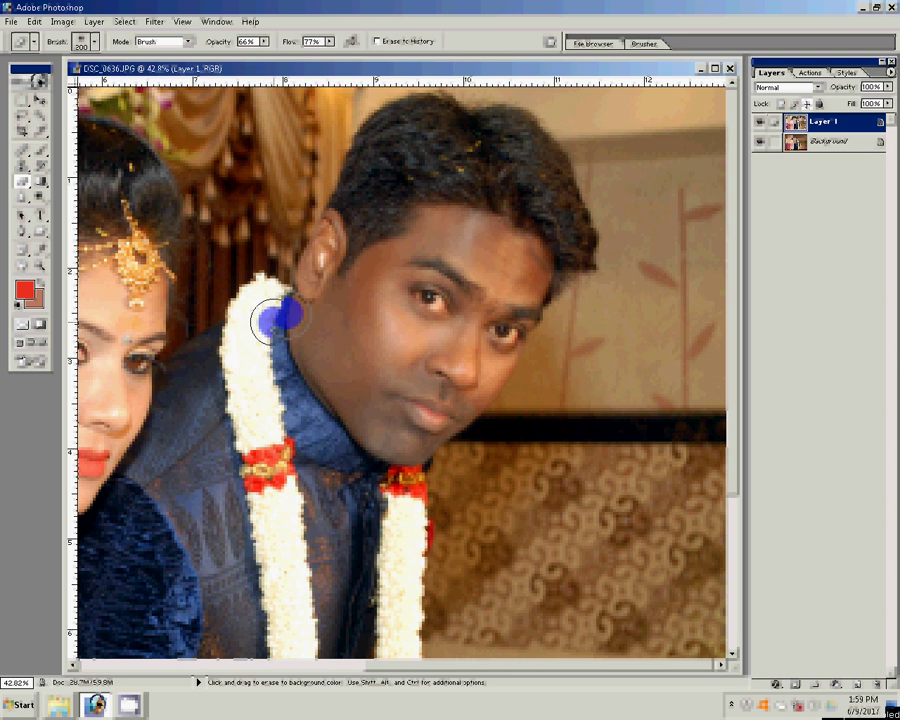
pyautogui.click(253, 320)
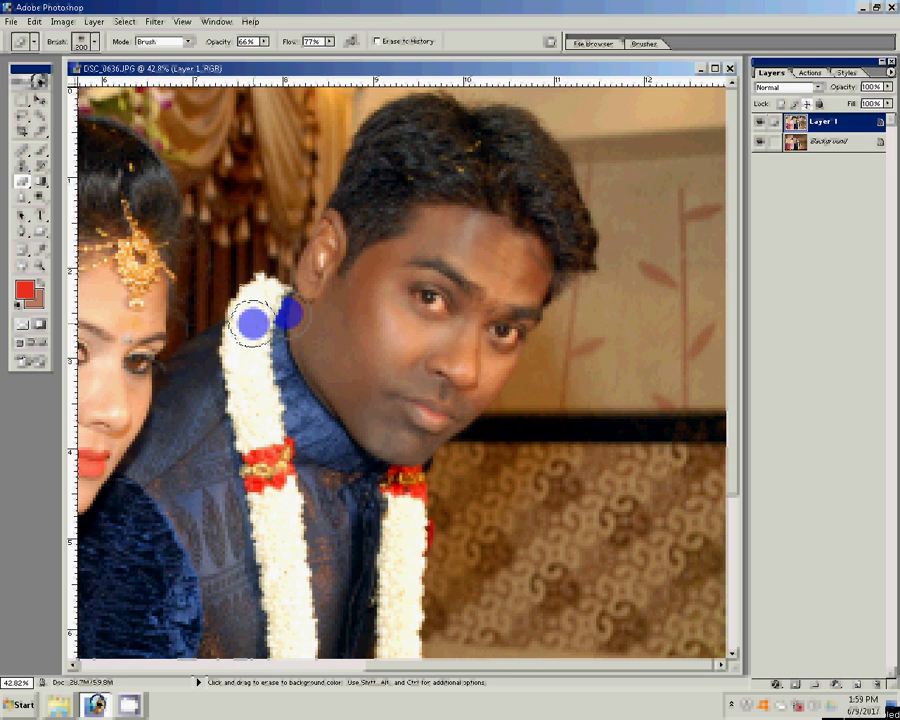
pyautogui.click(412, 328)
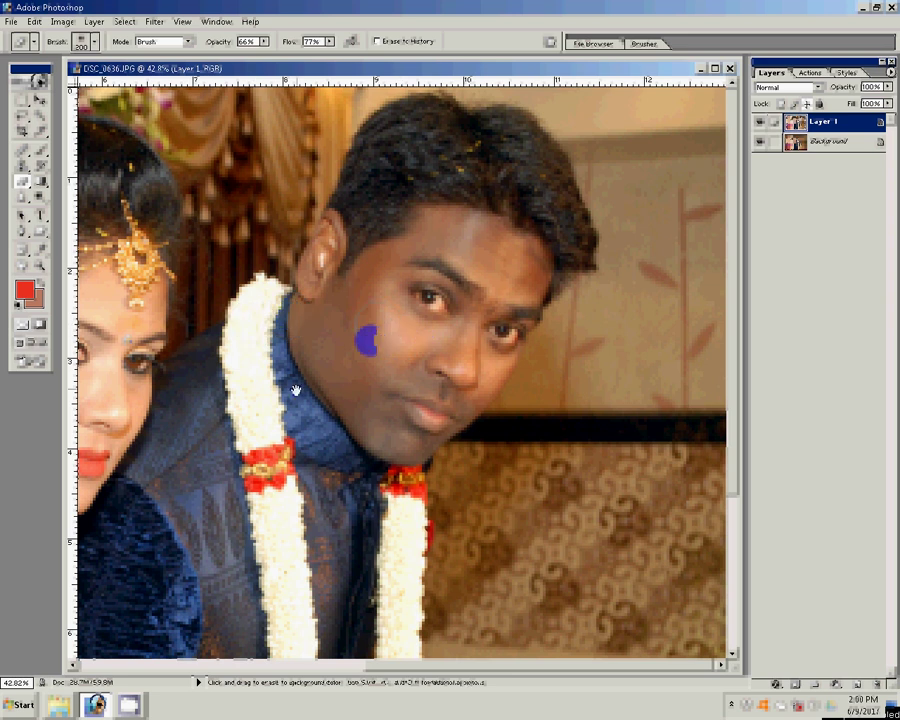
pyautogui.click(237, 313)
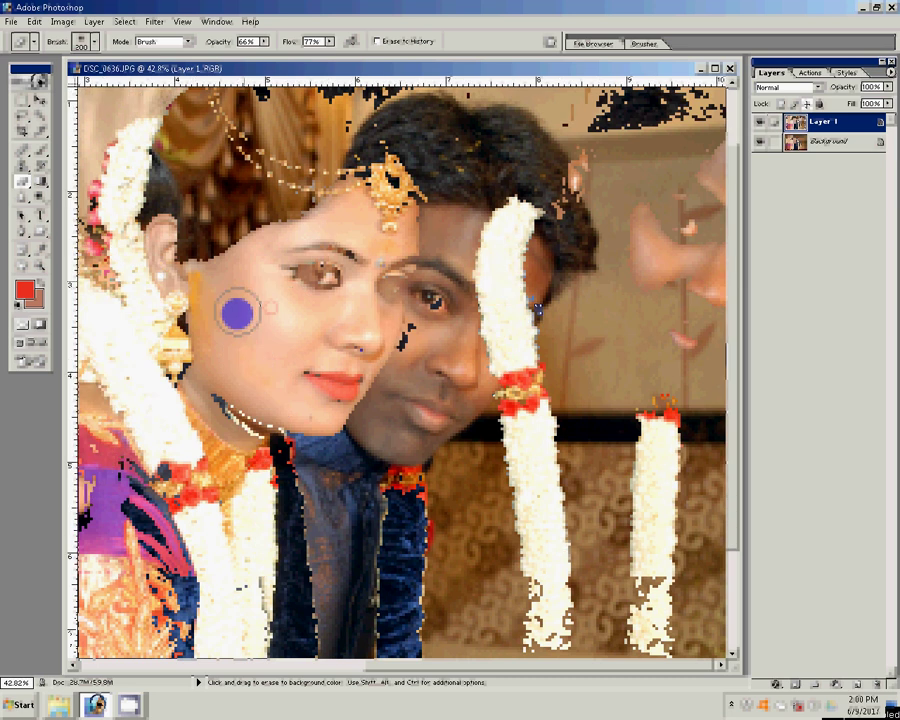
pyautogui.click(256, 400)
# Step: Erase the last spots on the woman's nose, cheek and garland, then zoom to inspect
pyautogui.click(349, 306)
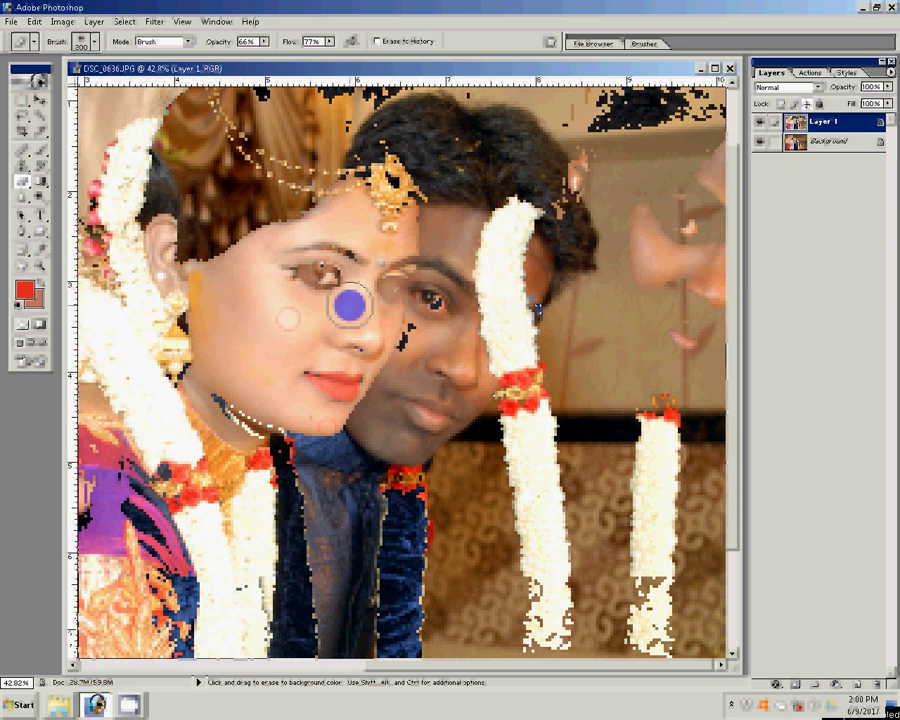
pyautogui.click(138, 381)
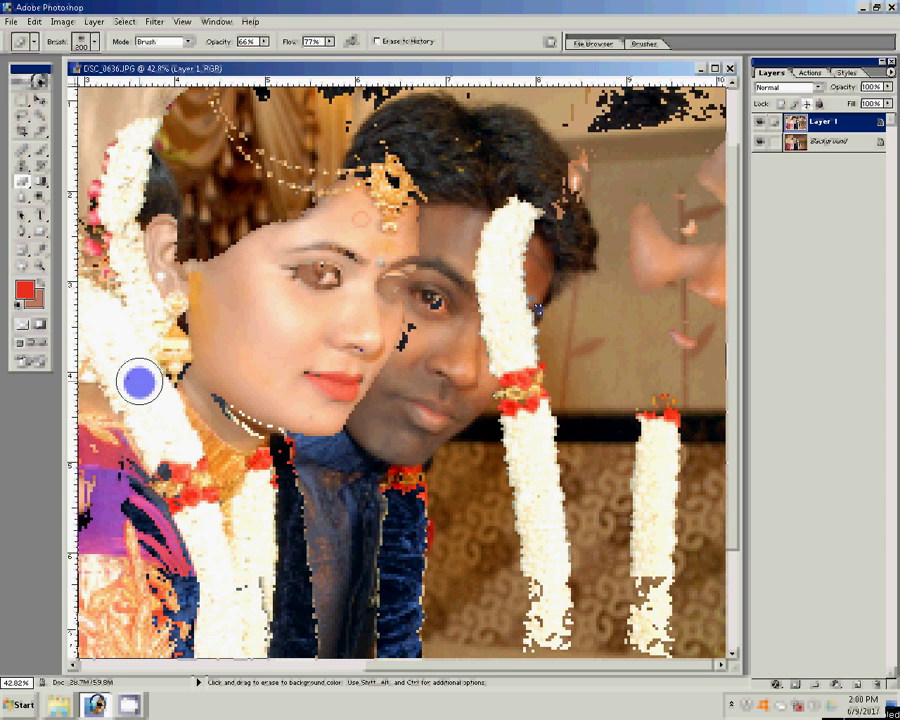
pyautogui.click(258, 356)
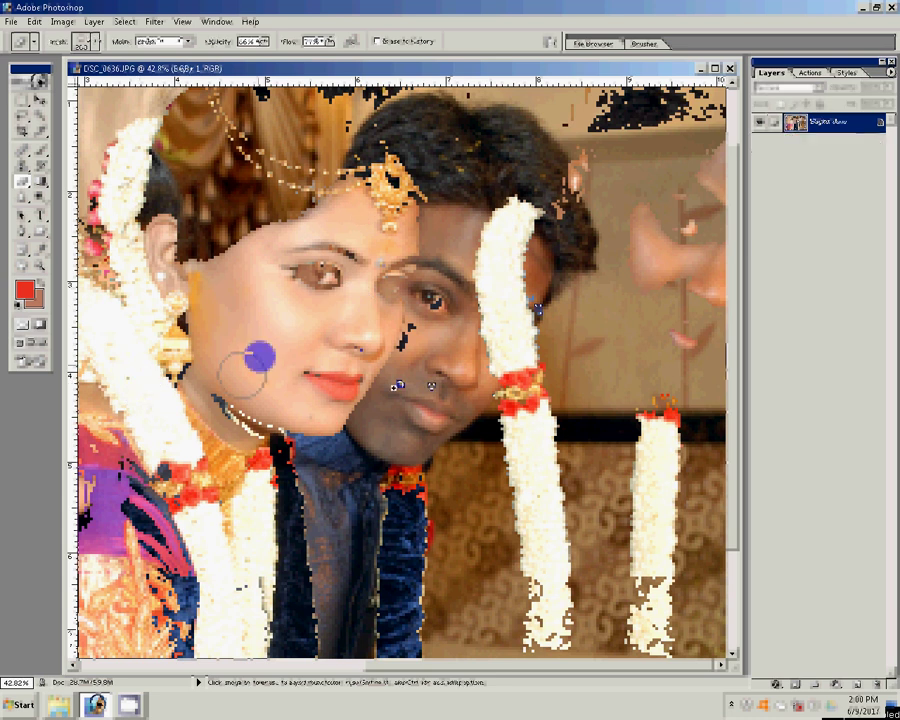
pyautogui.press('z')
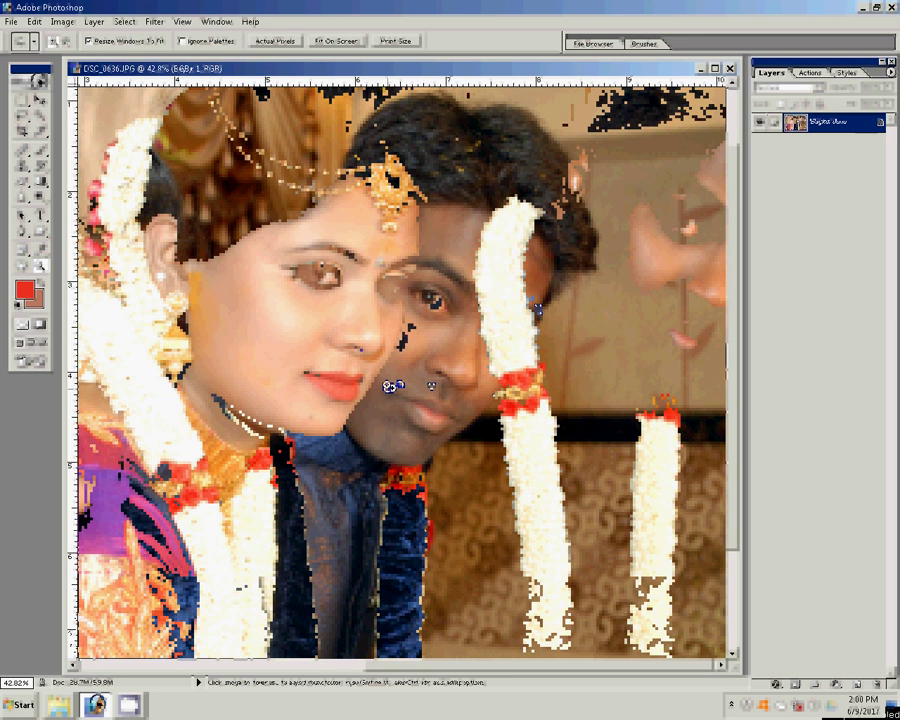
pyautogui.click(353, 369)
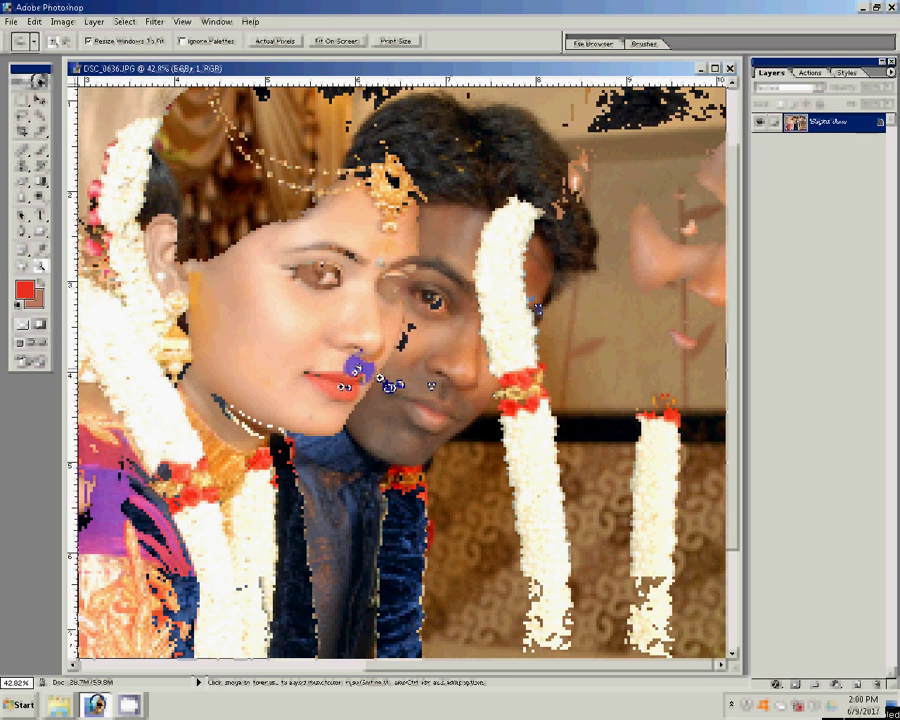
pyautogui.click(340, 390)
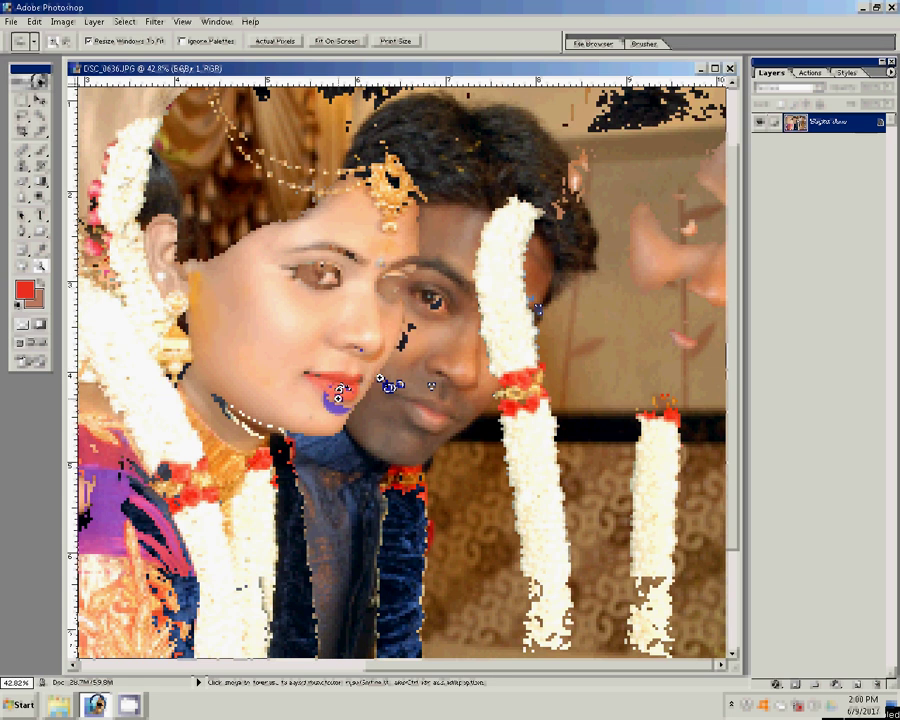
pyautogui.click(327, 399)
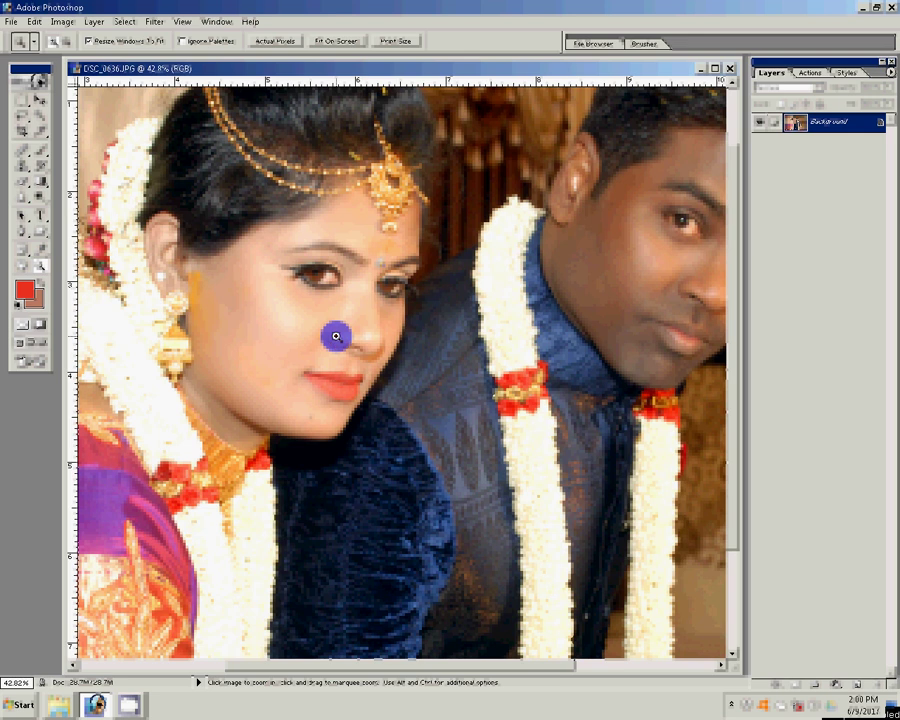
# Step: Fit the couple photo on screen and set its image width to 11.5 inches
pyautogui.rightClick(451, 420)
pyautogui.click(483, 403)
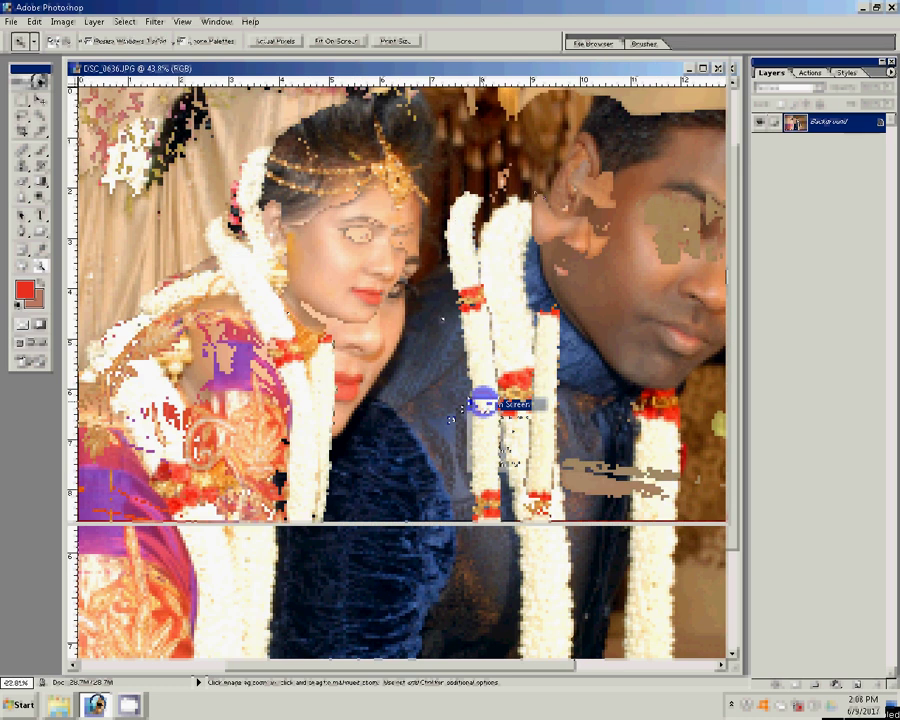
pyautogui.press('v')
pyautogui.moveTo(534, 74); pyautogui.dragTo(395, 297)
pyautogui.hotkey('ctrl', 'alt', 'i')
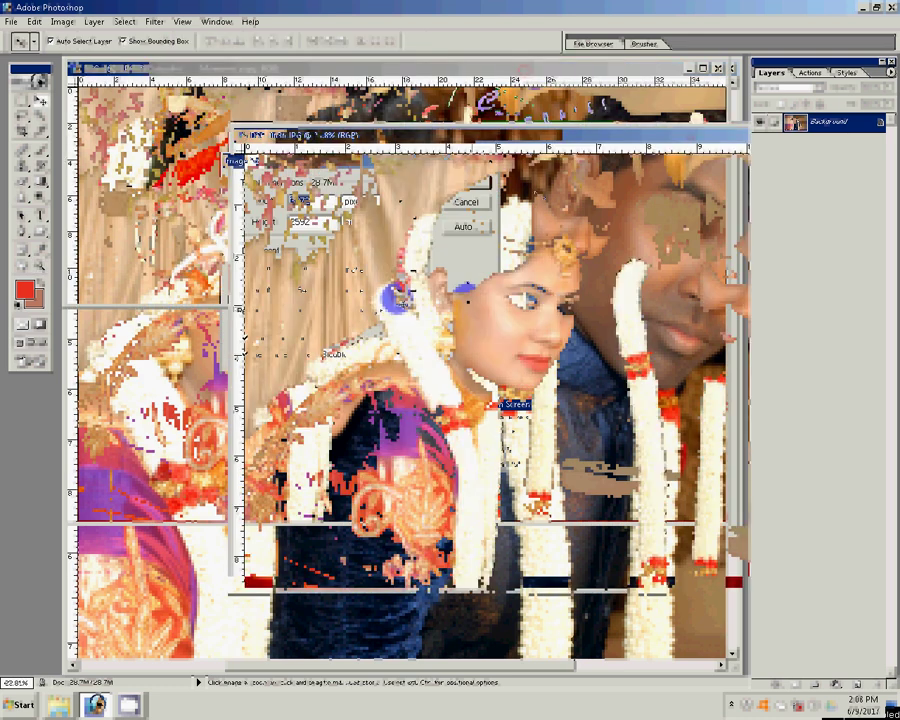
pyautogui.write('11.5')
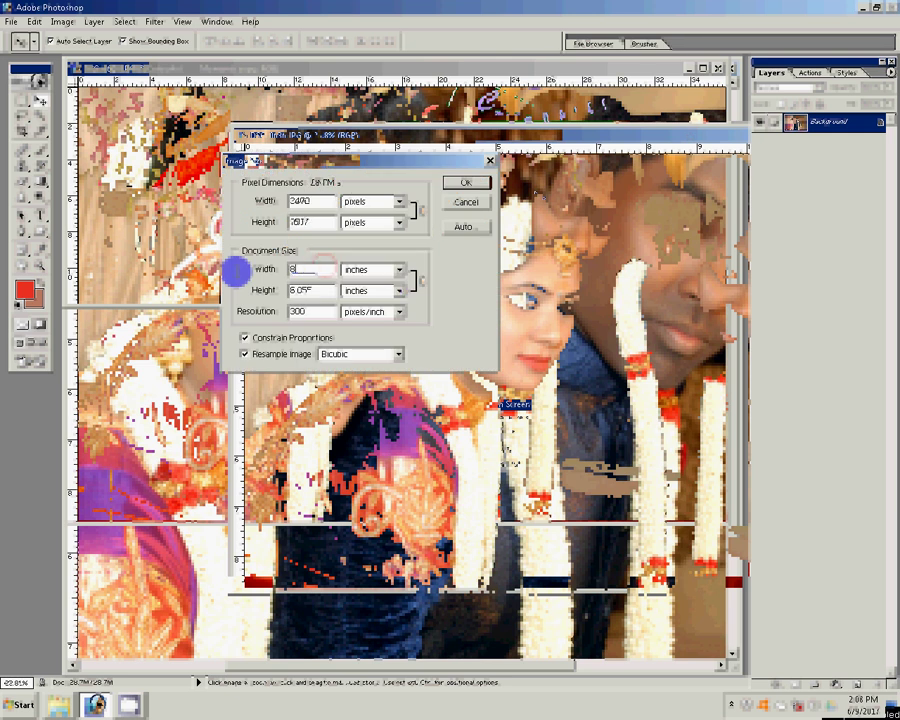
pyautogui.press('Return')
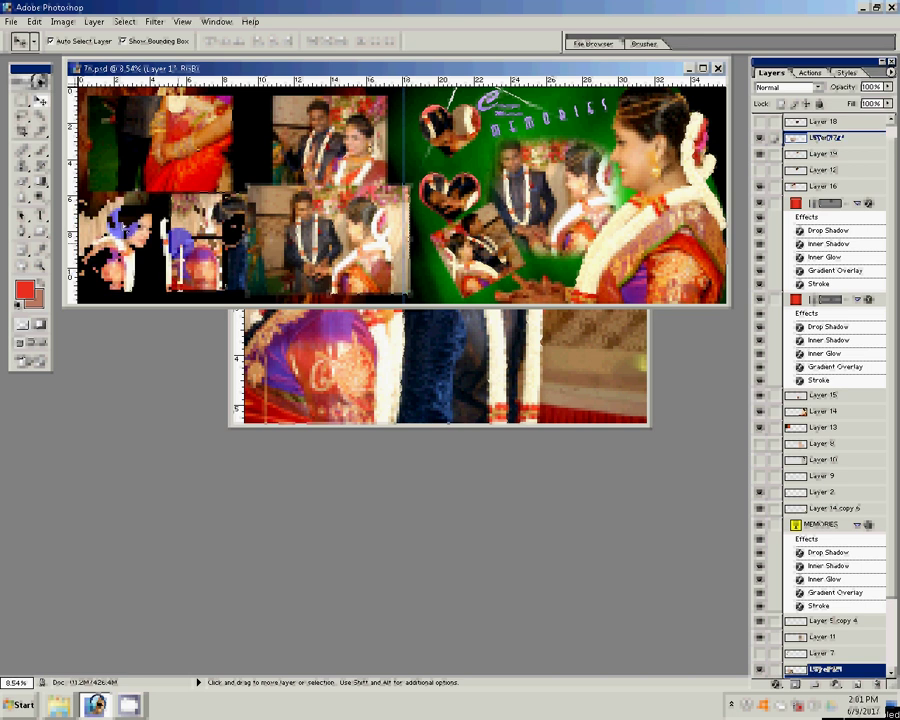
# Step: Rotate Layer 17's middle photo to about -13.6° and commit, then select Layer 13
pyautogui.click(300, 222)
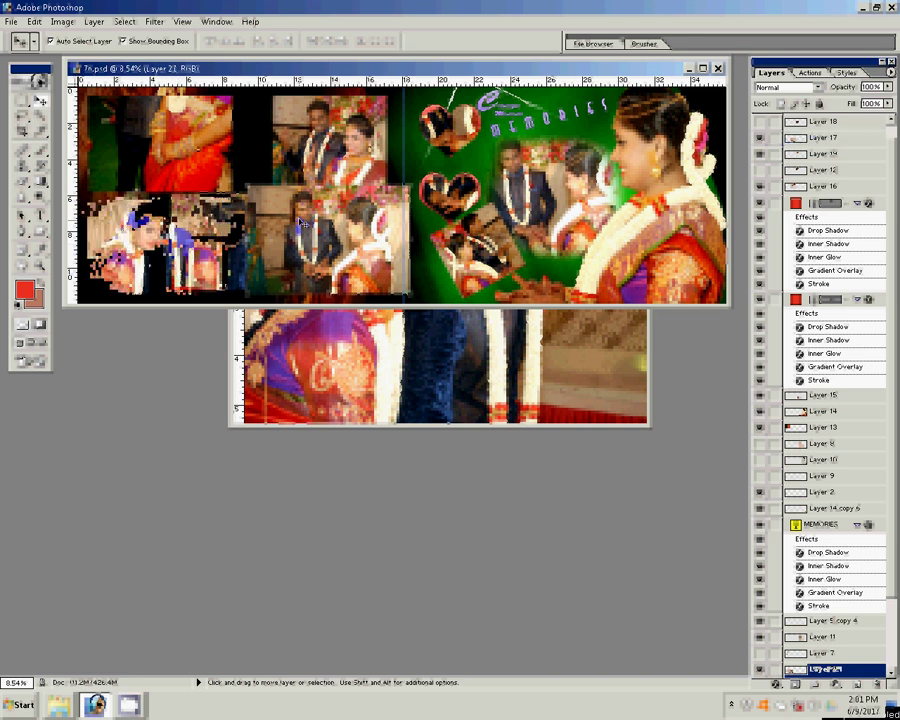
pyautogui.click(300, 222)
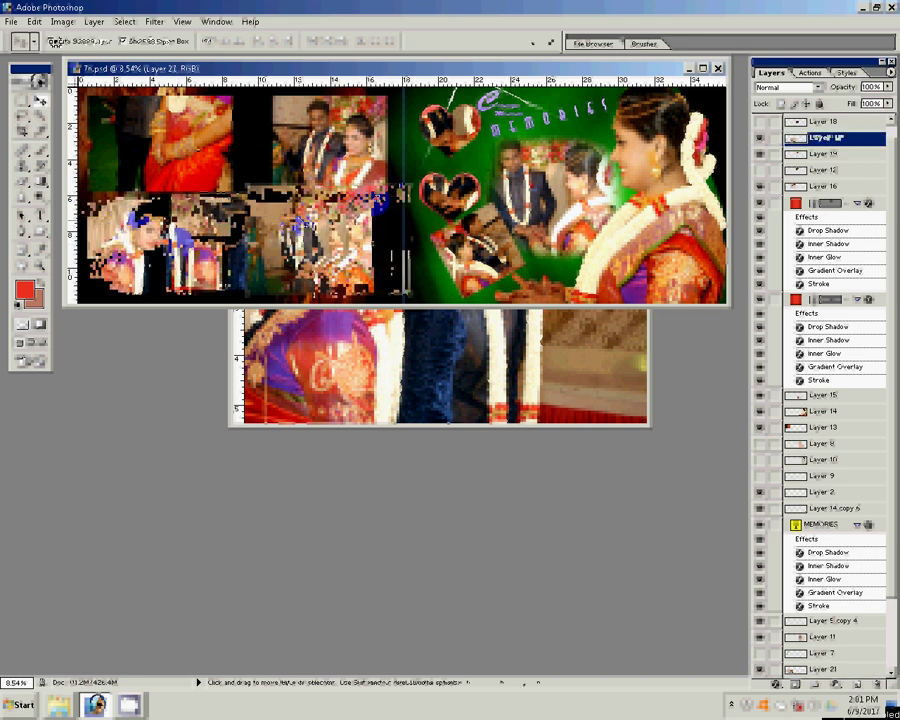
pyautogui.hotkey('ctrl', 't')
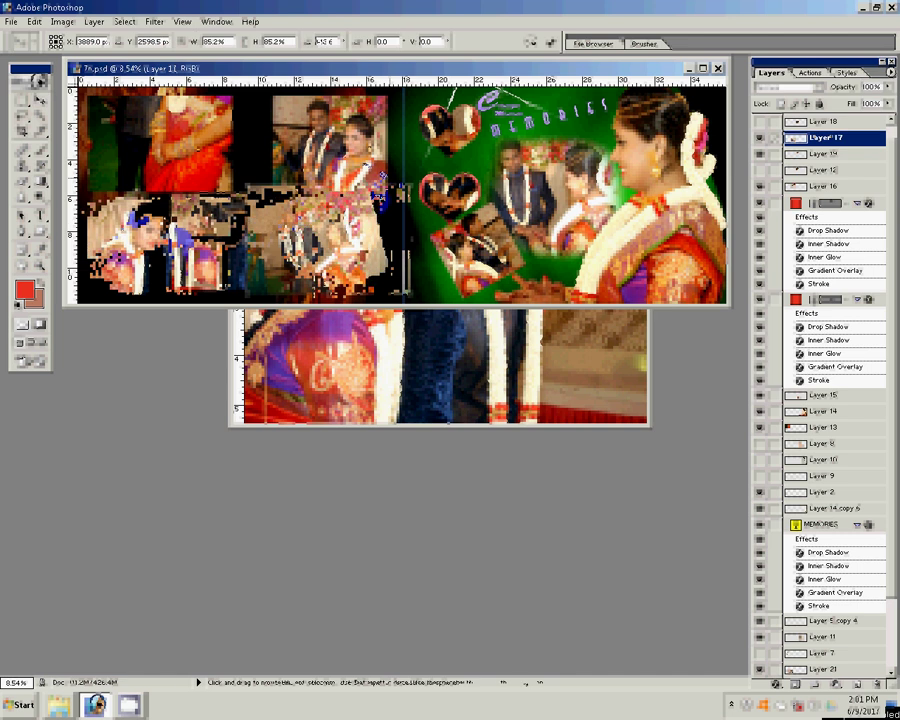
pyautogui.moveTo(381, 193); pyautogui.dragTo(382, 196)
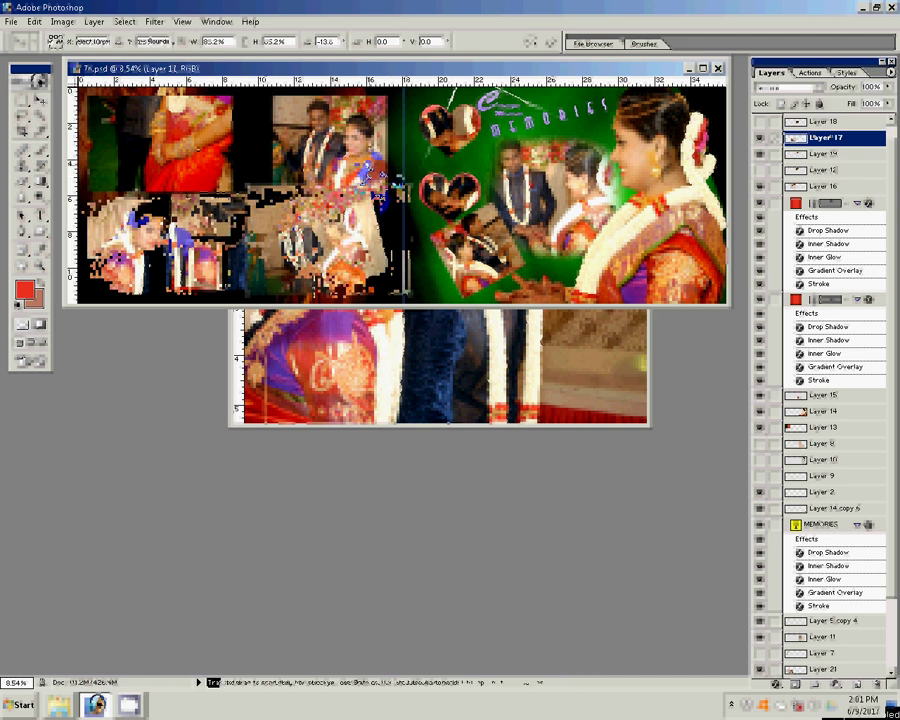
pyautogui.press('Return')
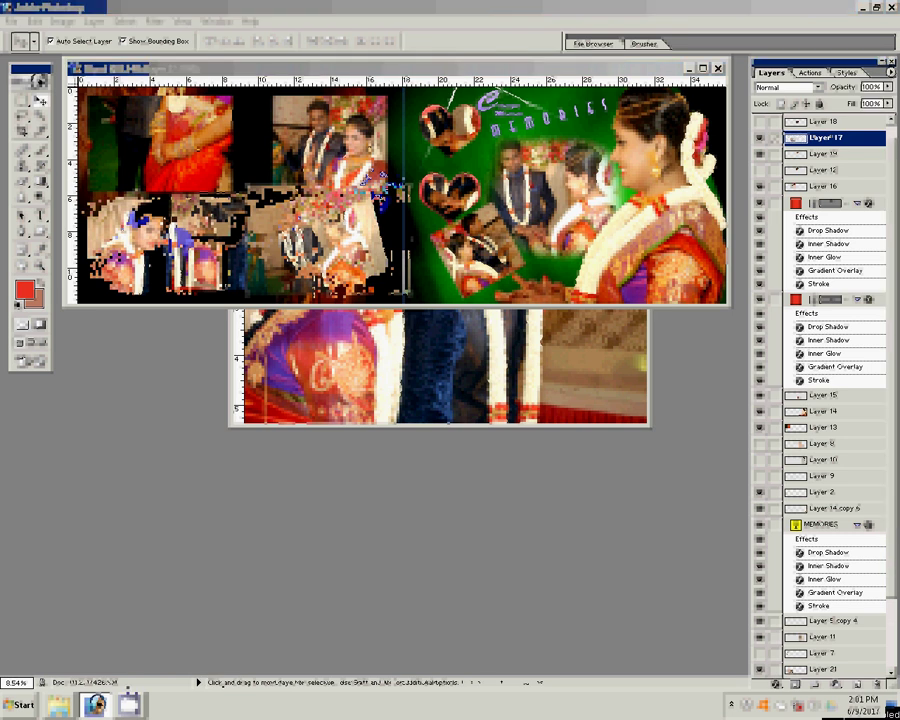
pyautogui.click(107, 170)
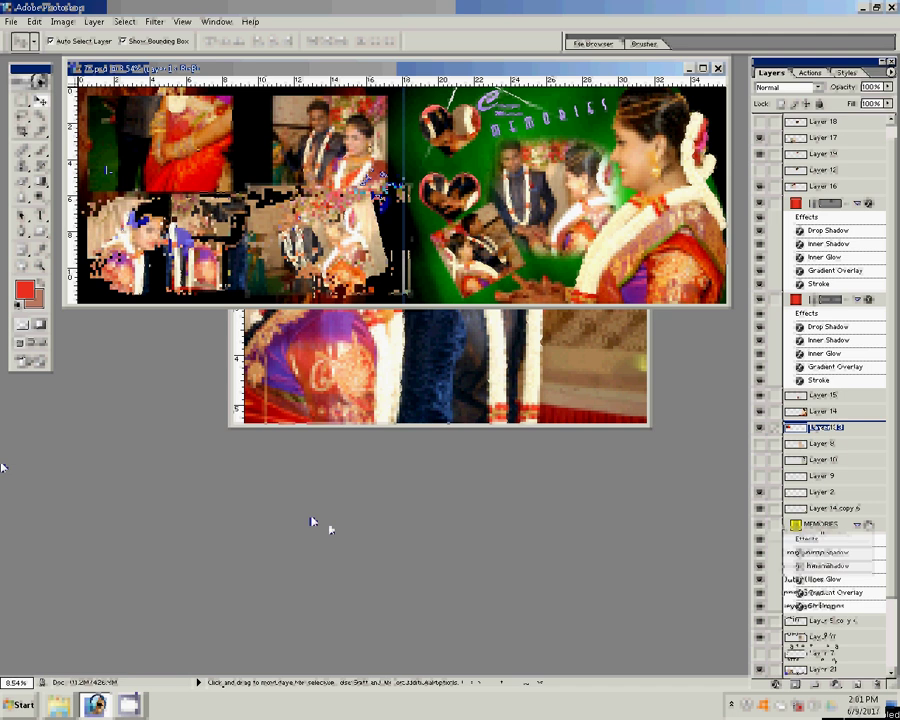
# Step: Add an 8 px Stroke to Layer 13 filled with the Blue, Yellow, Blue gradient
pyautogui.rightClick(780, 525)
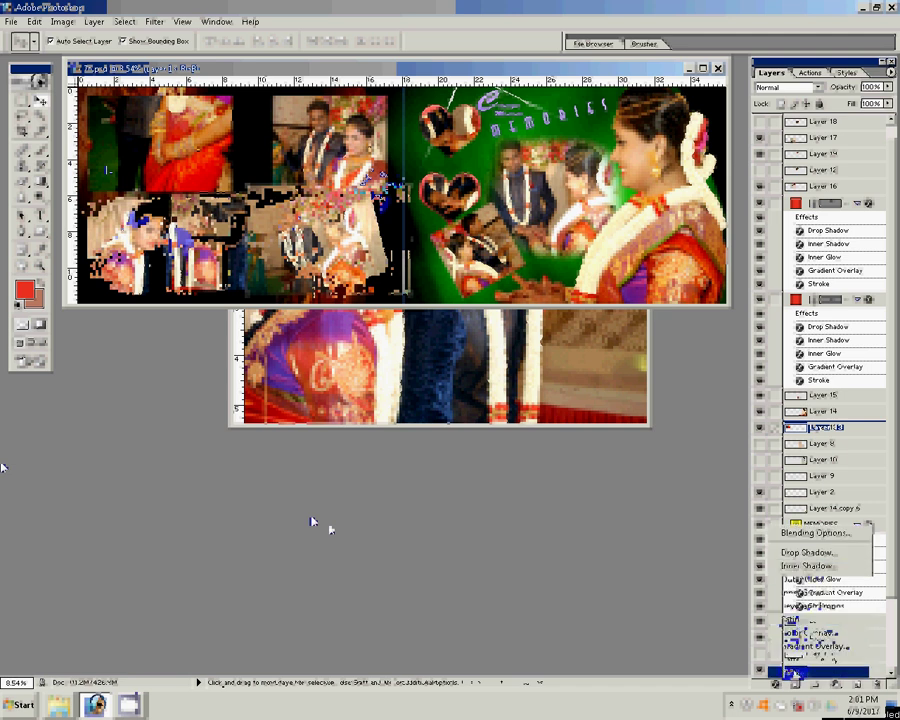
pyautogui.click(795, 672)
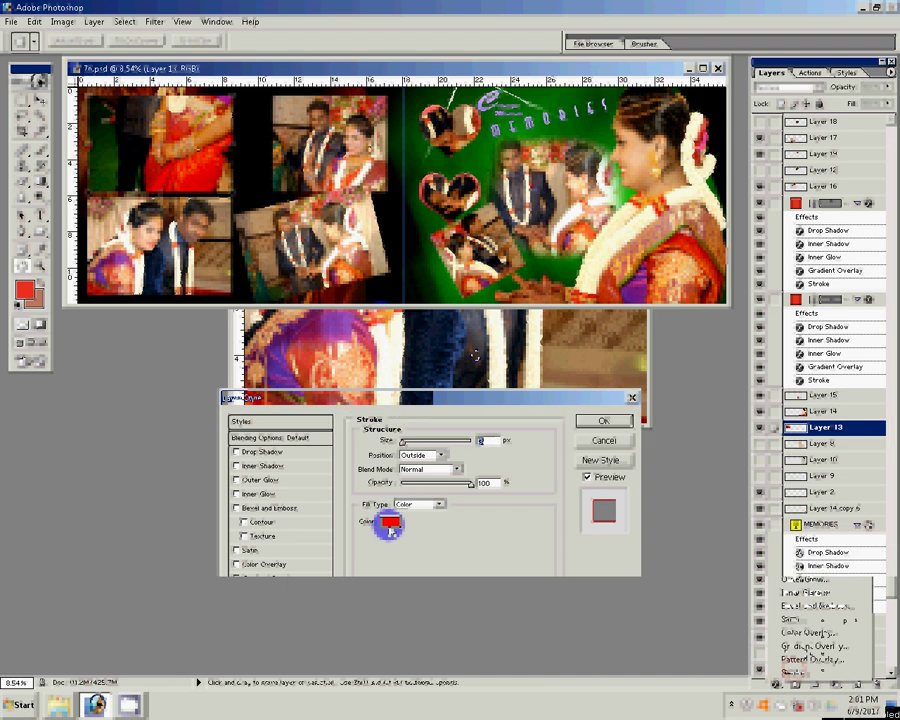
pyautogui.write('8')
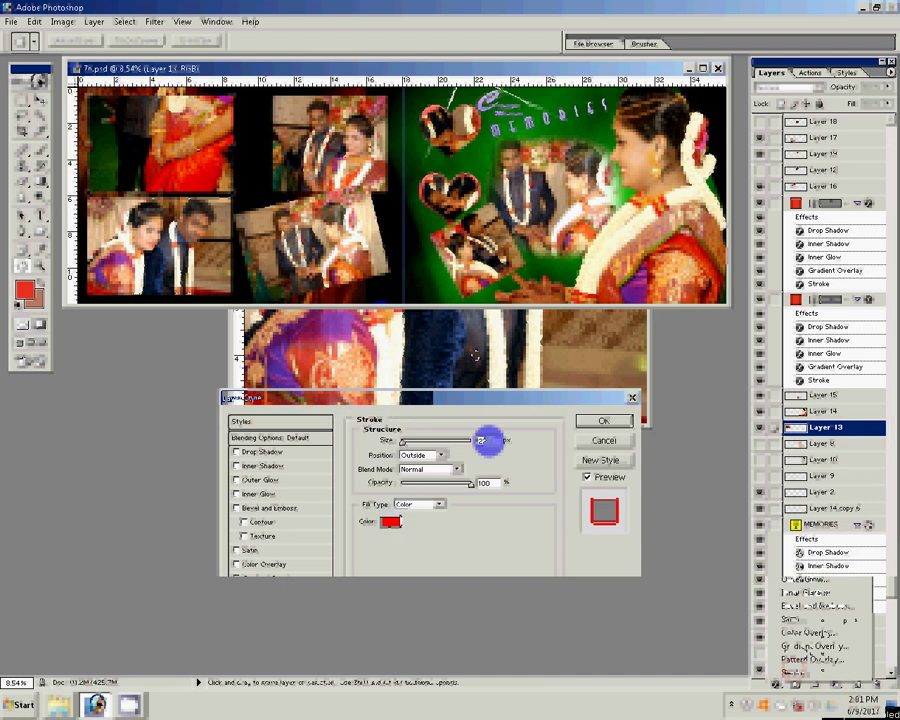
pyautogui.click(425, 504)
pyautogui.click(410, 520)
pyautogui.click(420, 518)
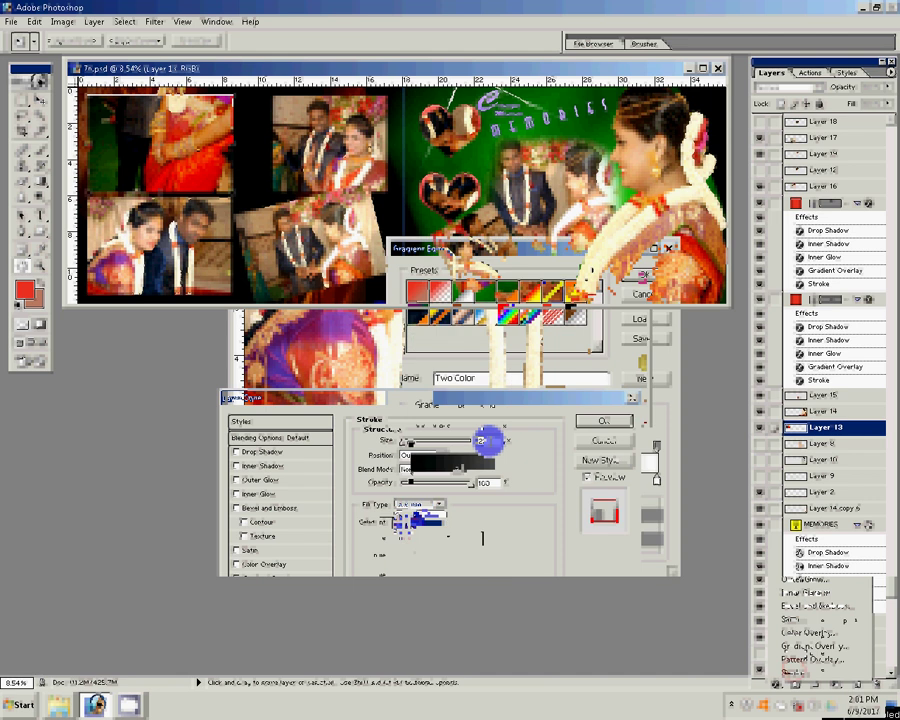
pyautogui.click(586, 291)
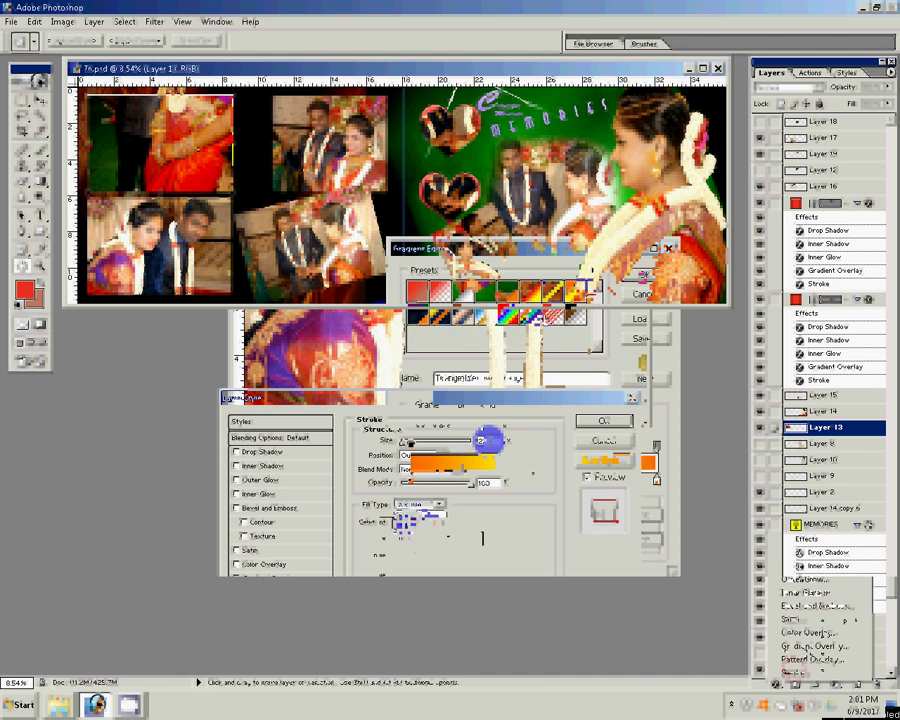
pyautogui.click(553, 290)
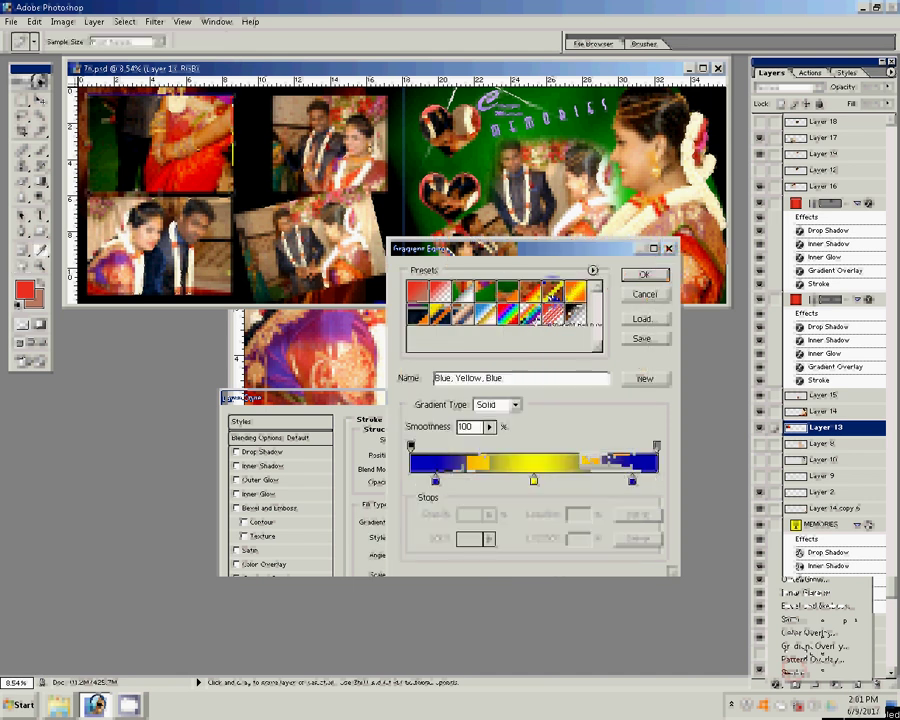
pyautogui.click(645, 276)
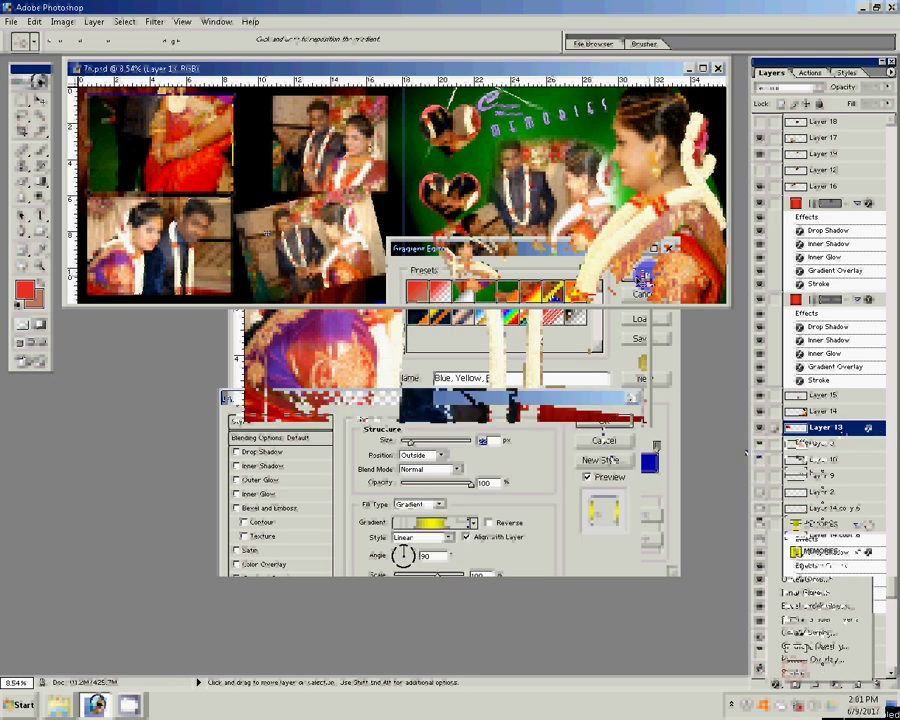
# Step: Copy Layer 13's layer style and paste it onto Layer 16
pyautogui.click(93, 21)
pyautogui.moveTo(118, 97)
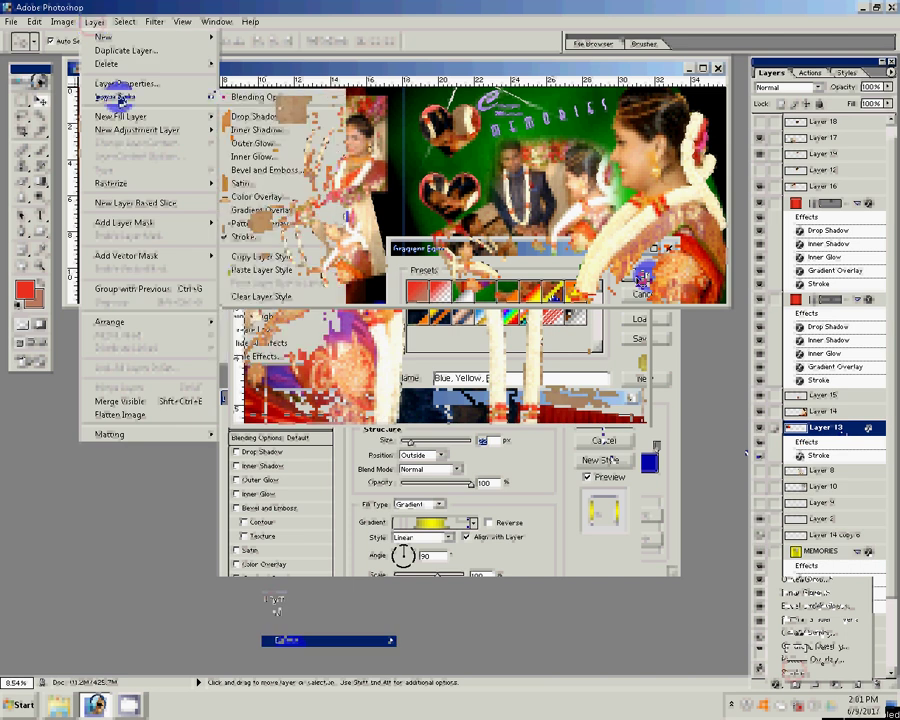
pyautogui.click(258, 268)
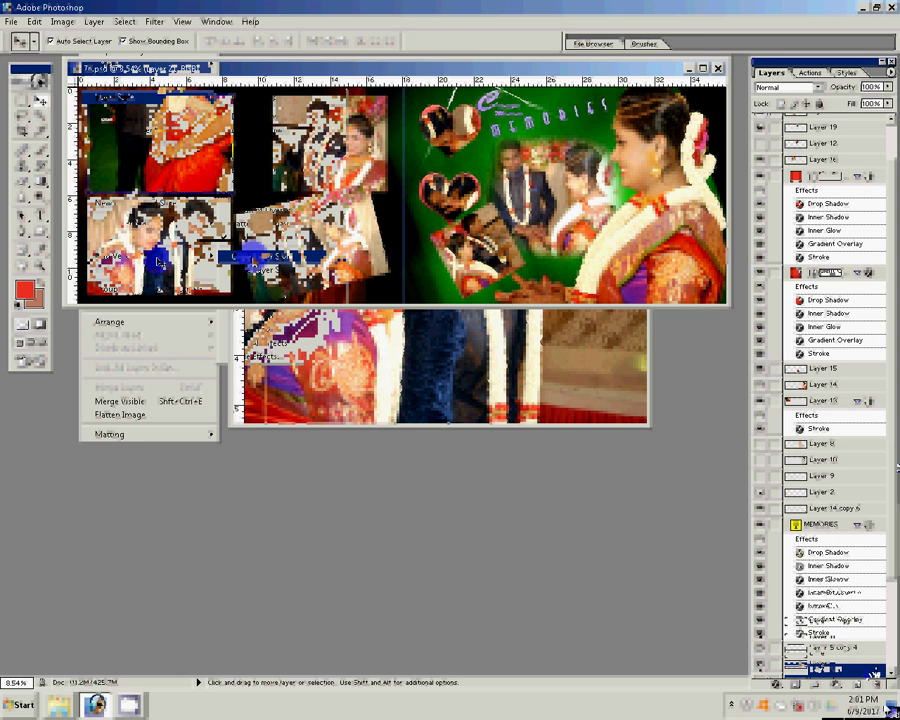
pyautogui.rightClick(877, 672)
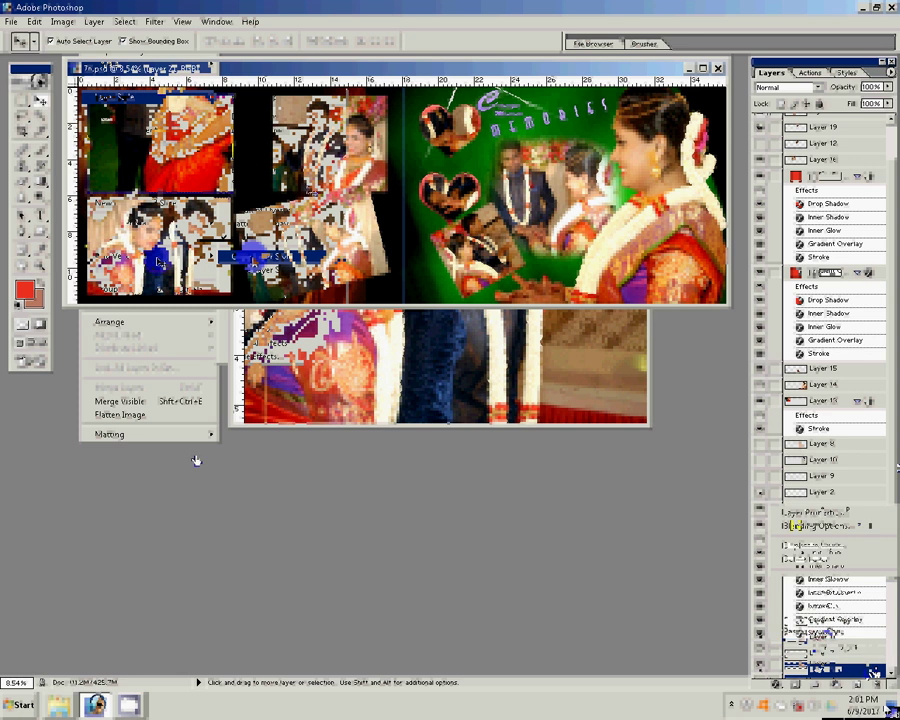
pyautogui.click(825, 159)
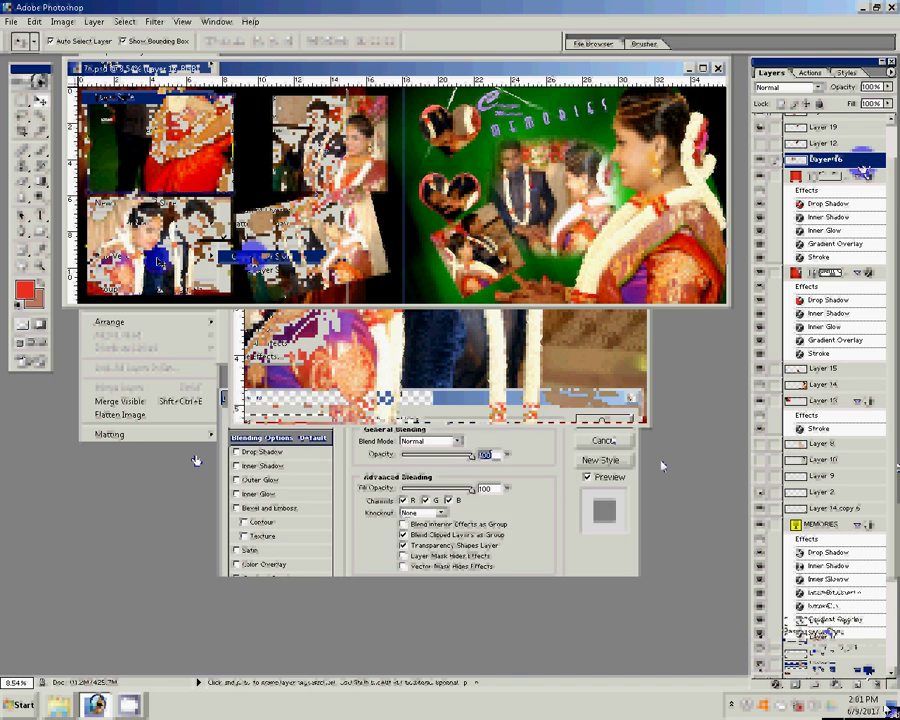
pyautogui.click(97, 22)
pyautogui.moveTo(150, 97)
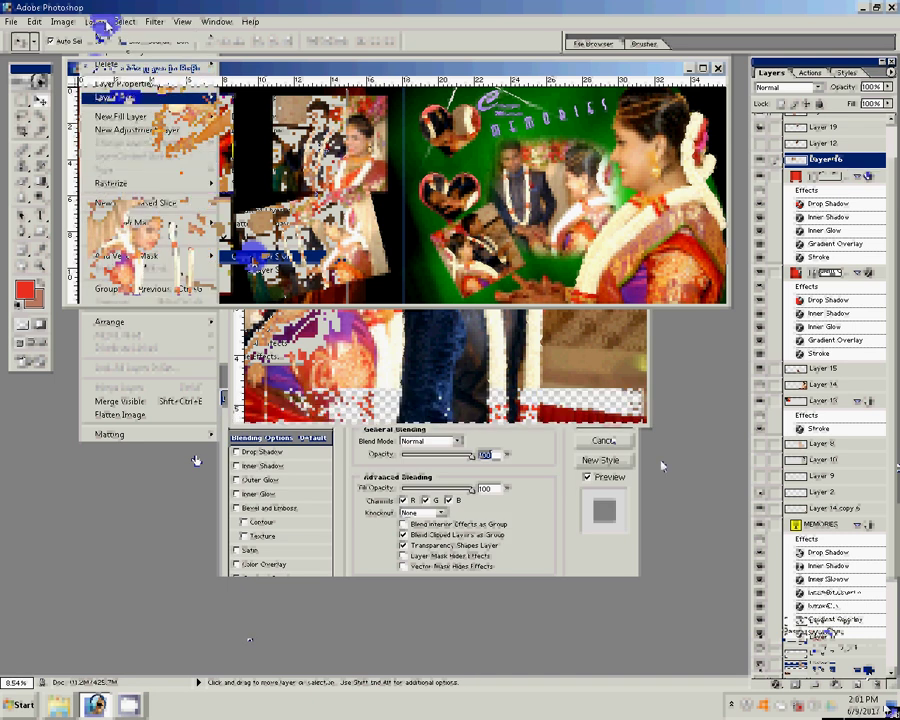
pyautogui.click(262, 270)
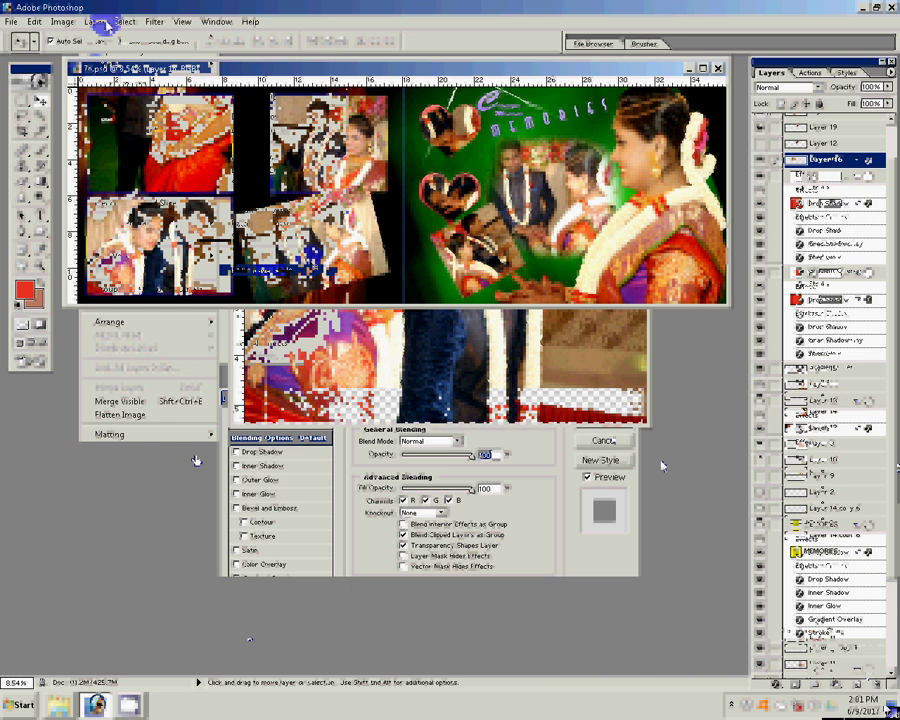
# Step: Paste the gradient stroke style onto Layer 17 and then Layer 15
pyautogui.click(94, 22)
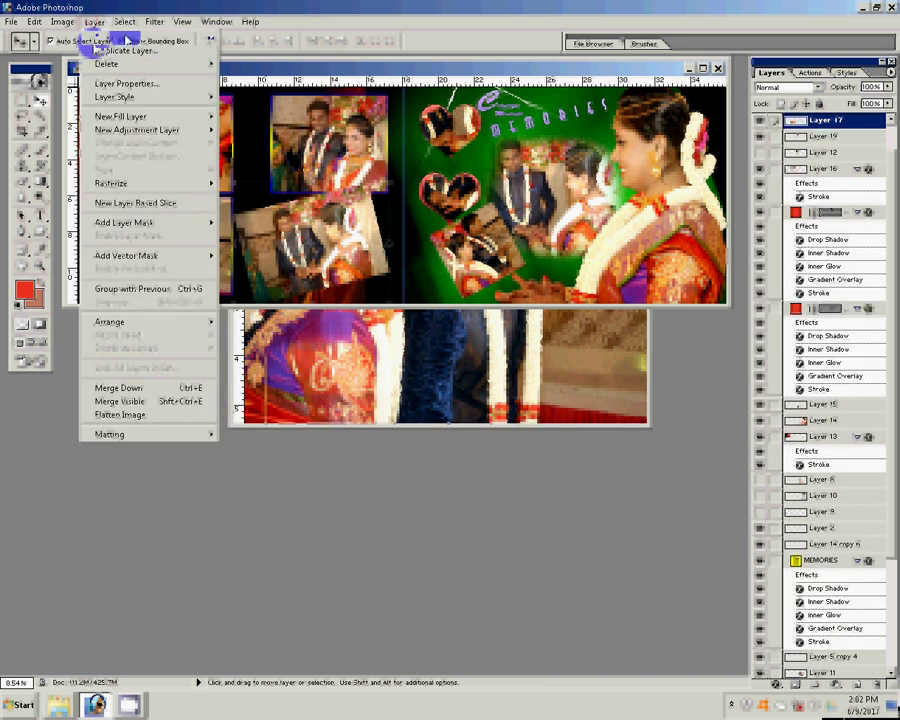
pyautogui.moveTo(116, 97)
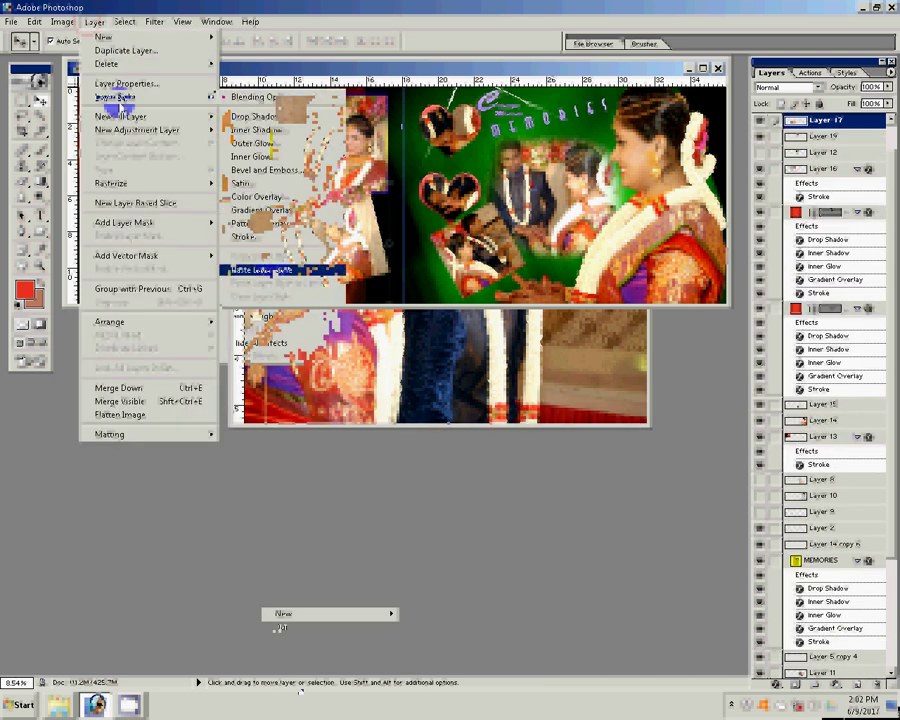
pyautogui.click(262, 270)
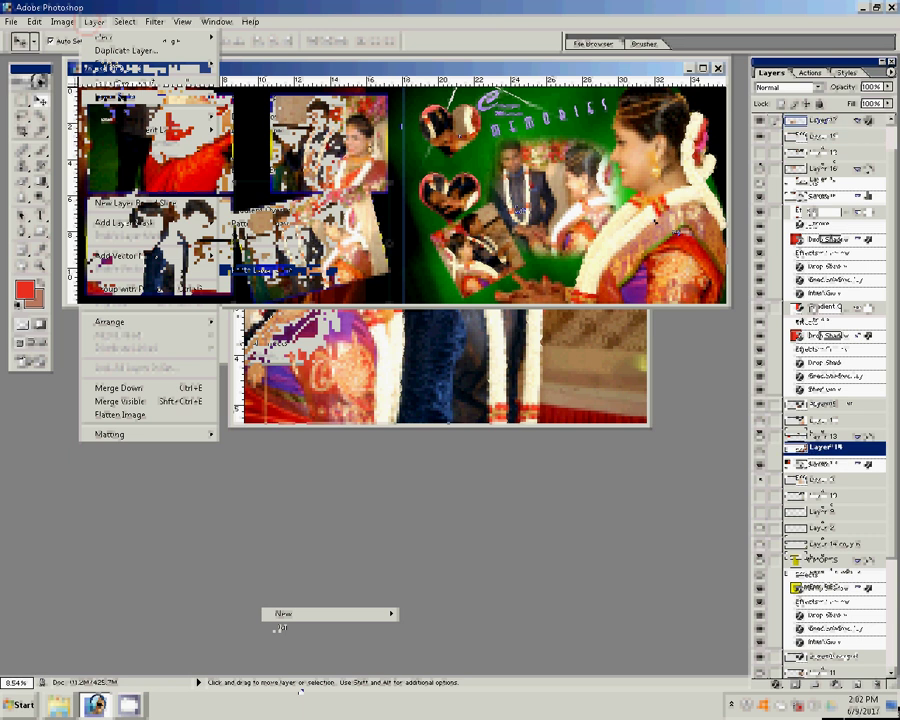
pyautogui.click(835, 277)
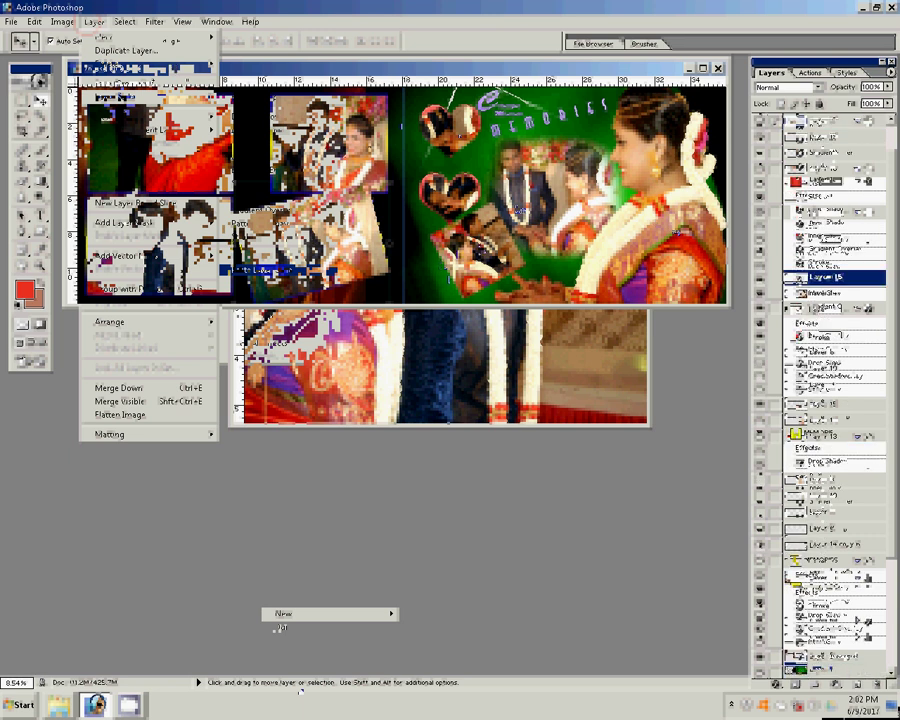
pyautogui.click(152, 22)
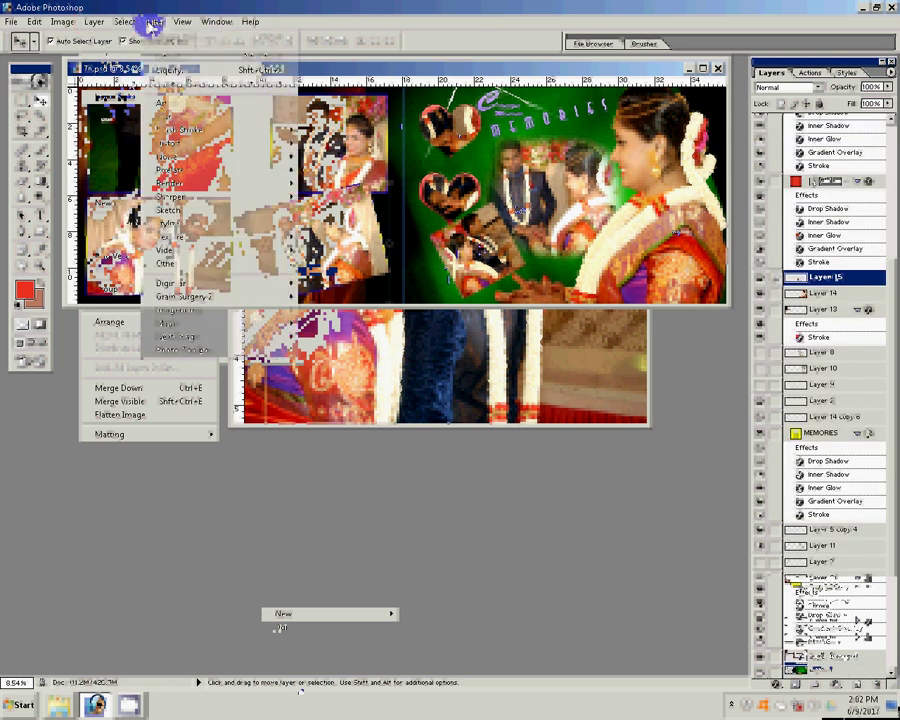
pyautogui.moveTo(165, 116)
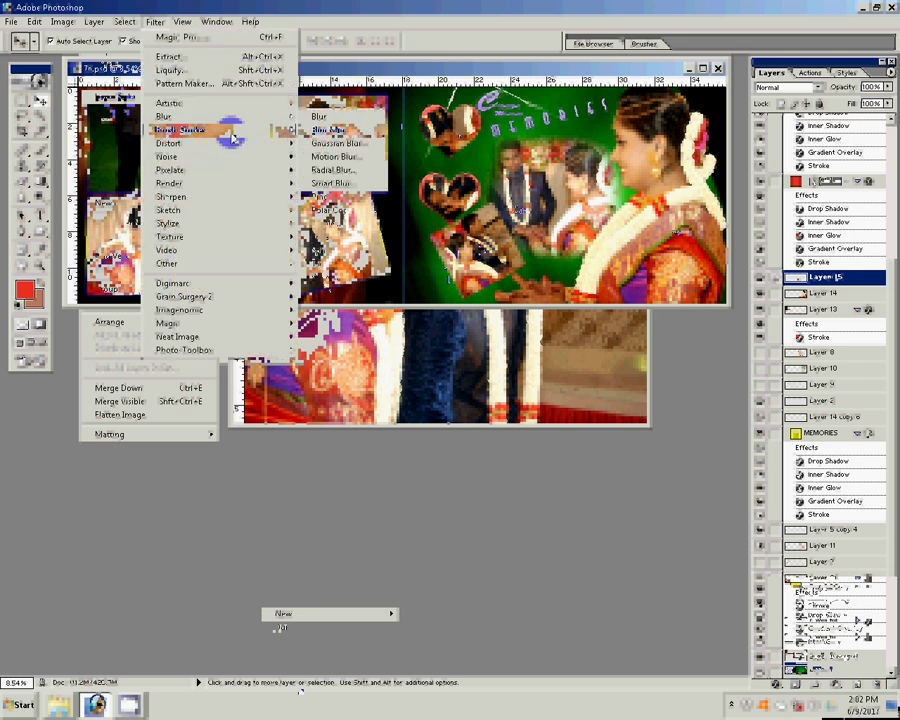
pyautogui.click(95, 22)
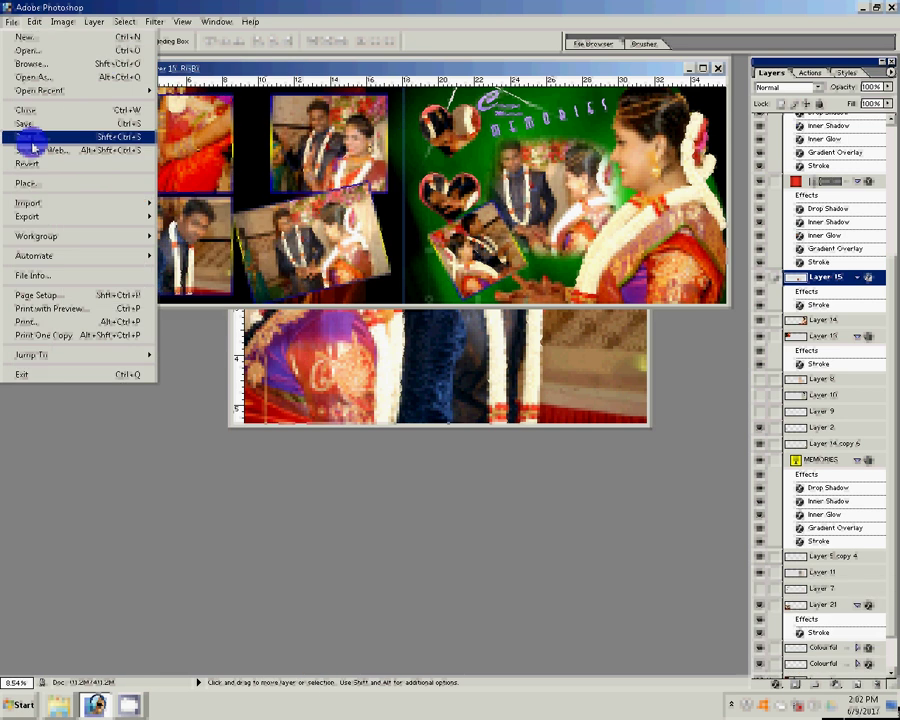
# Step: Save the spread as layered PSD '03' in the album folder, then close the document
pyautogui.click(32, 139)
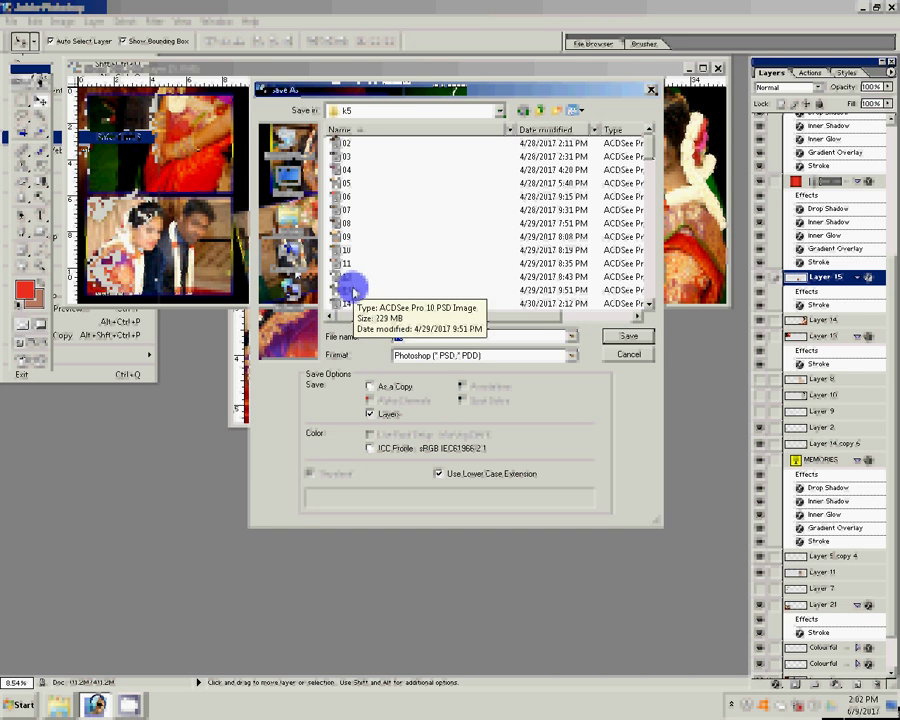
pyautogui.click(358, 266)
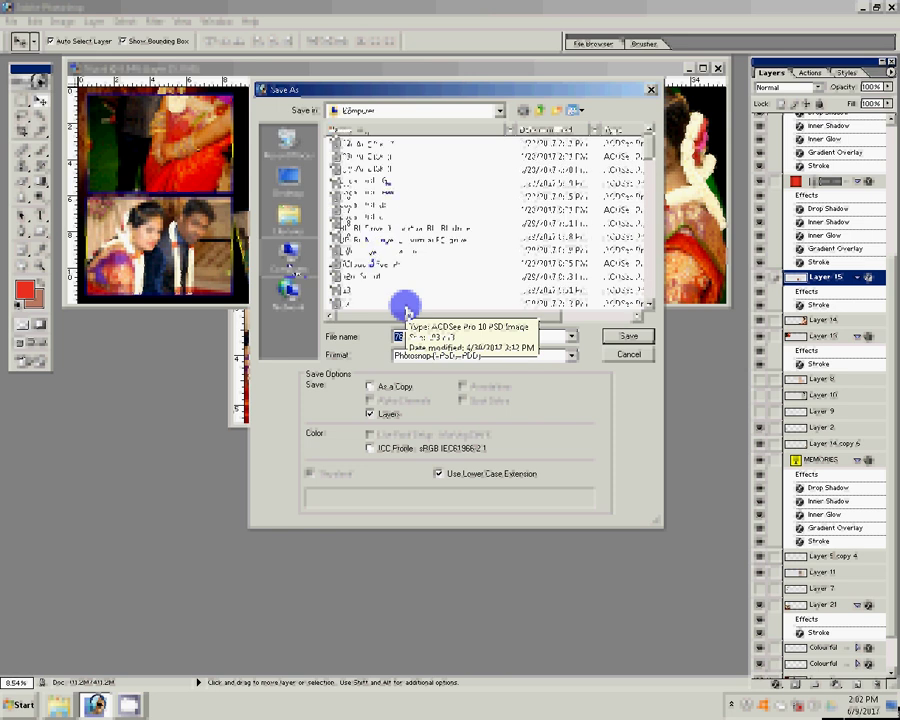
pyautogui.doubleClick(360, 178)
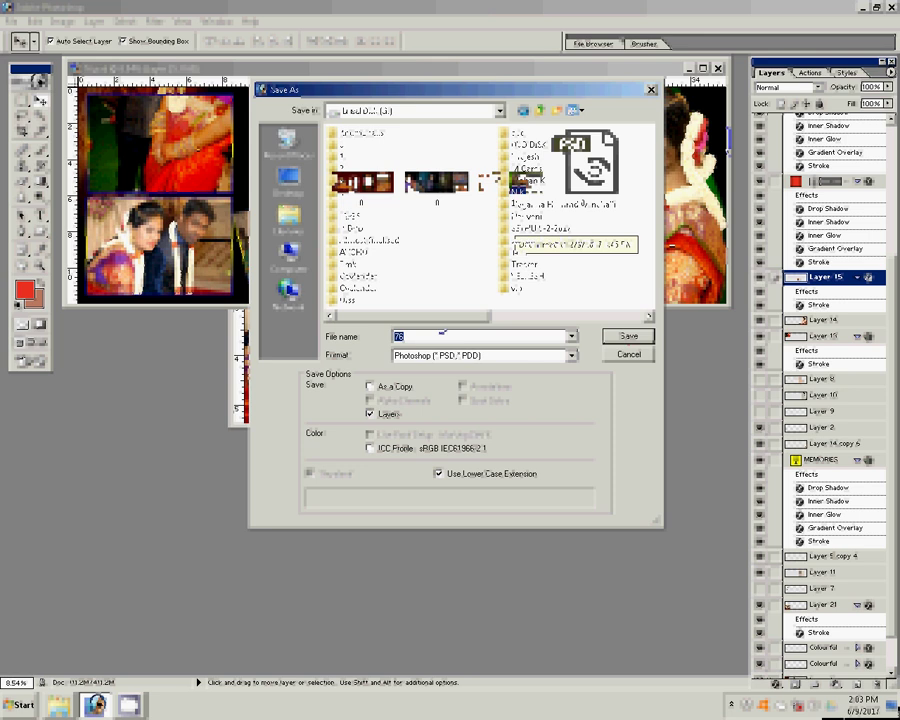
pyautogui.write('0')
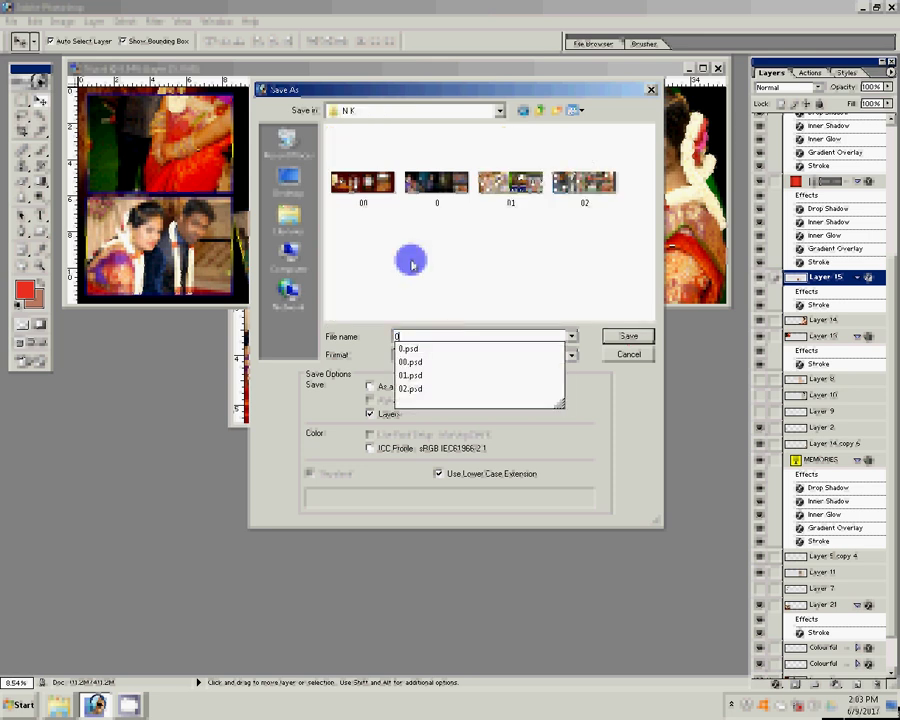
pyautogui.write('3')
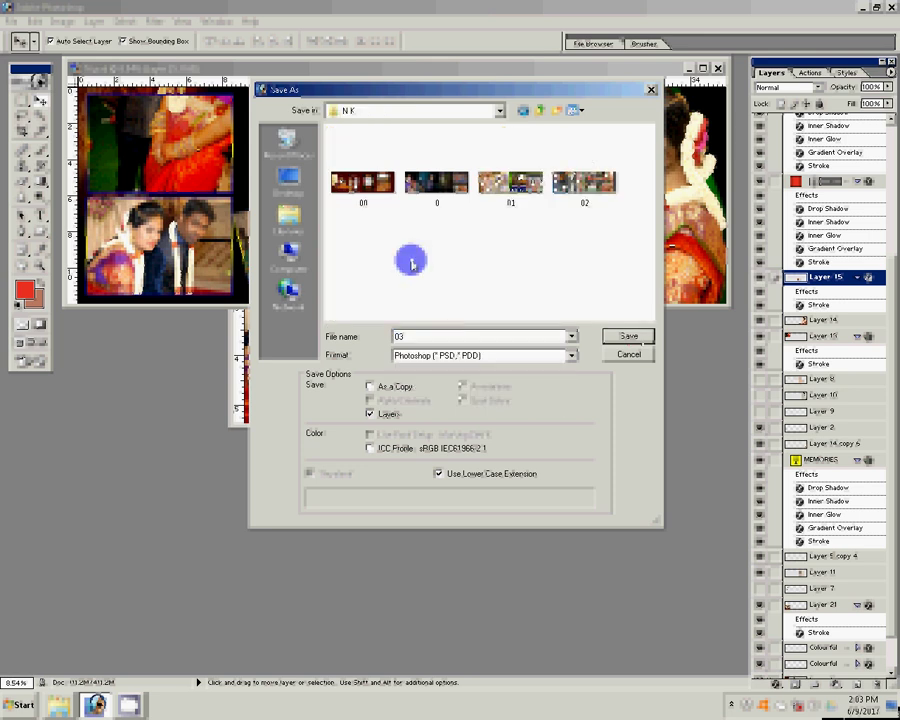
pyautogui.press('Return')
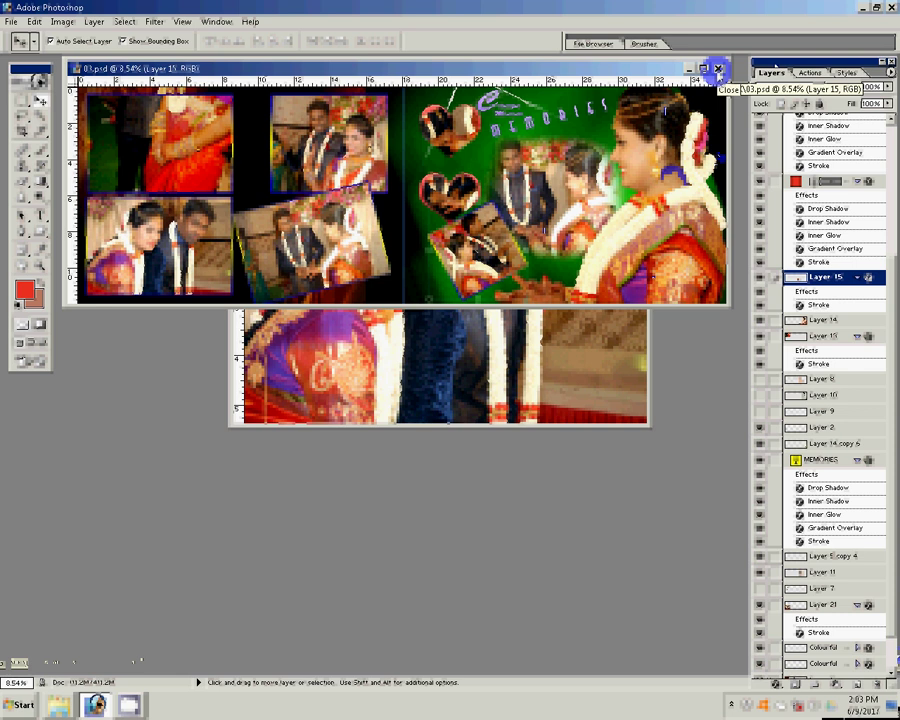
pyautogui.click(717, 68)
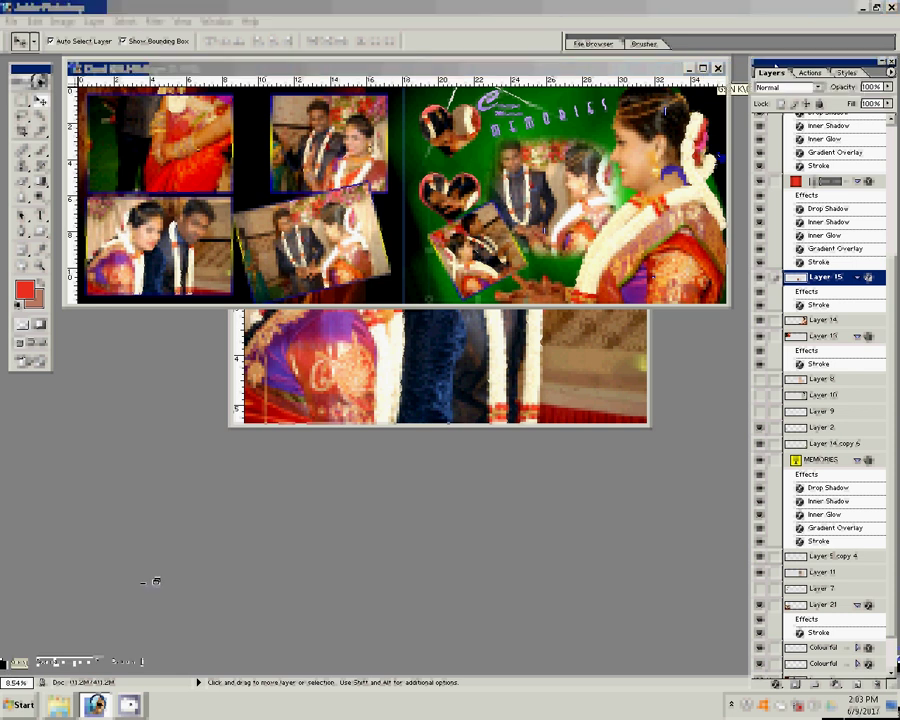